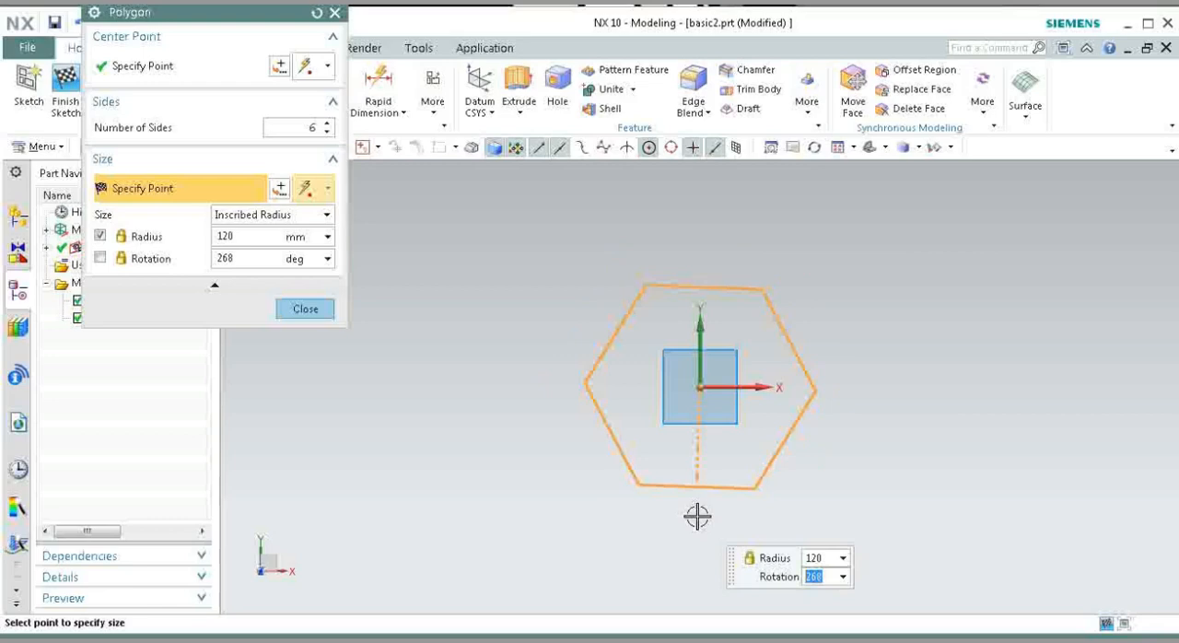
Step: Place the six-sided polygon with a 120 mm inscribed radius at 270° rotation and leave the Polygon command
text(270)
key(Return)
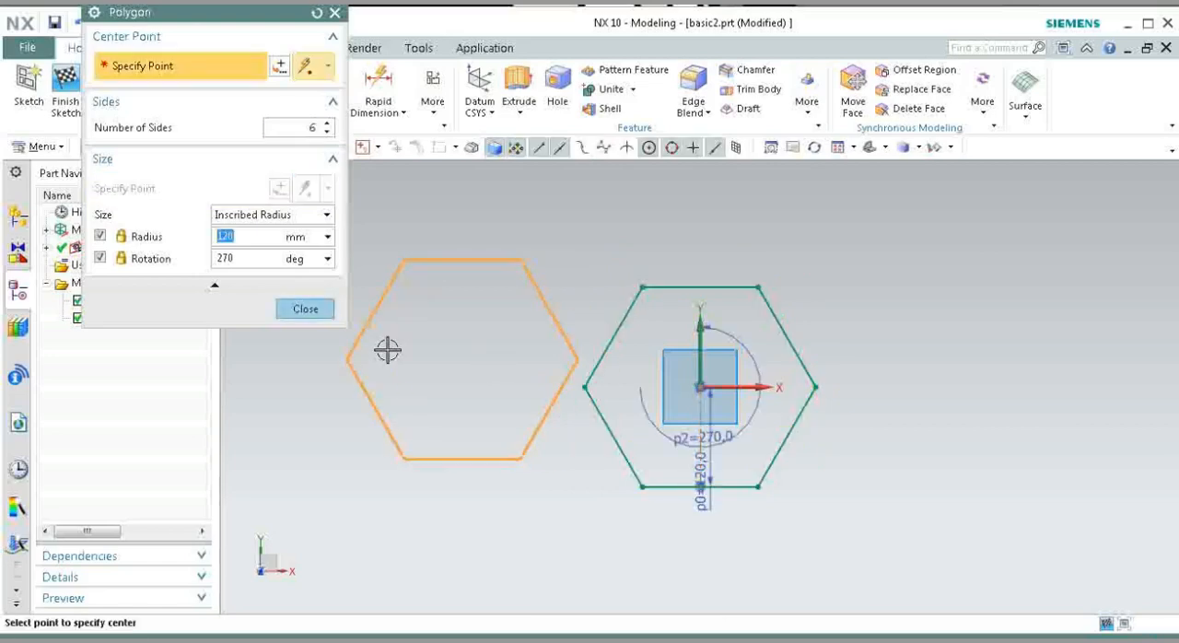
click(306, 309)
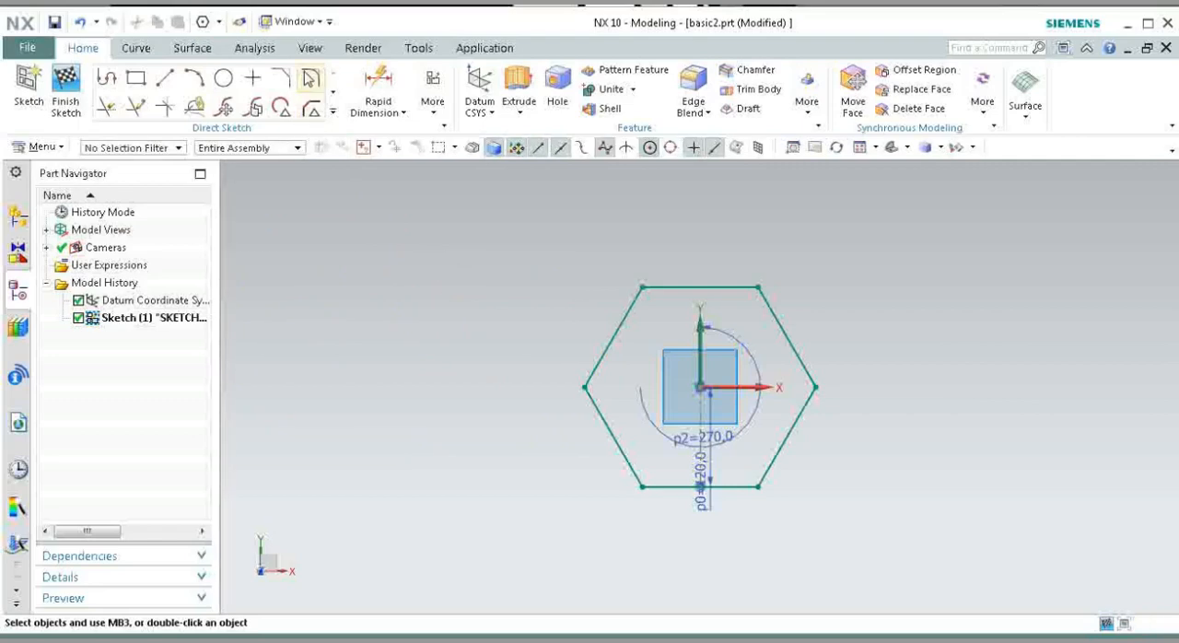
Step: Fillet all six corners of the hexagon with a 24 mm radius and finish the sketch
click(313, 109)
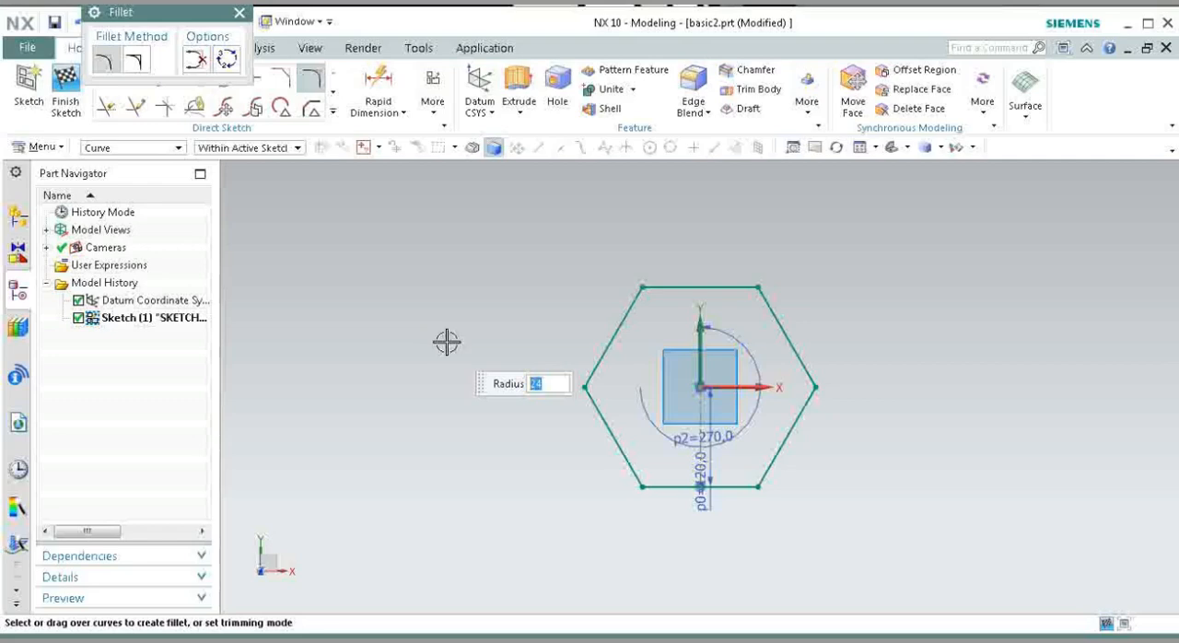
click(672, 288)
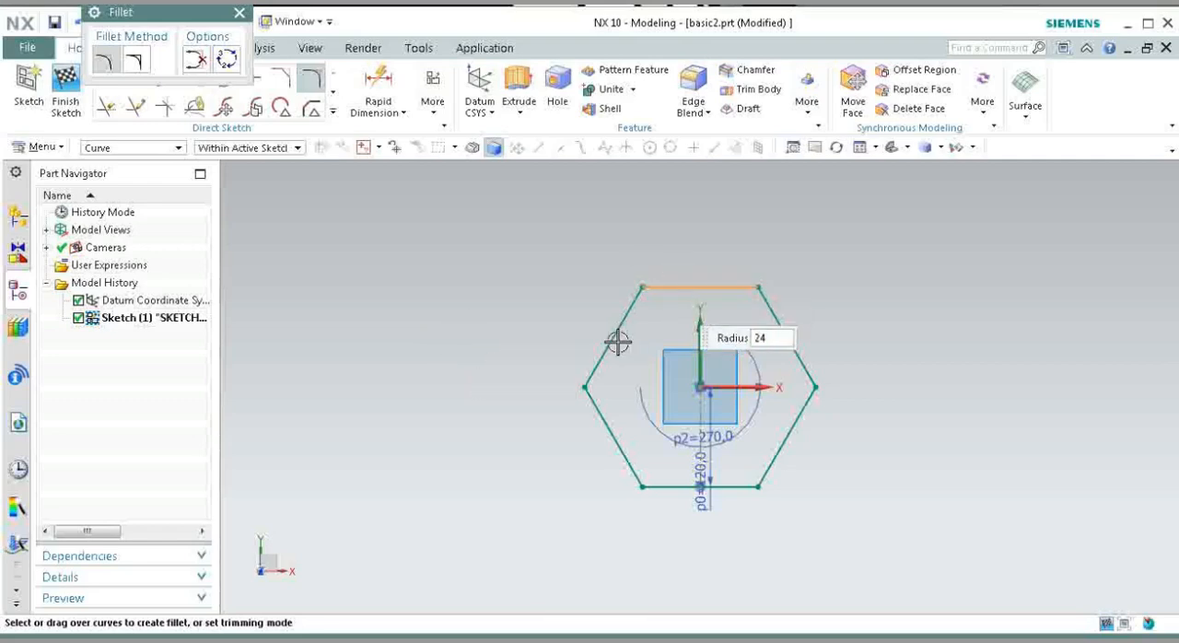
click(609, 342)
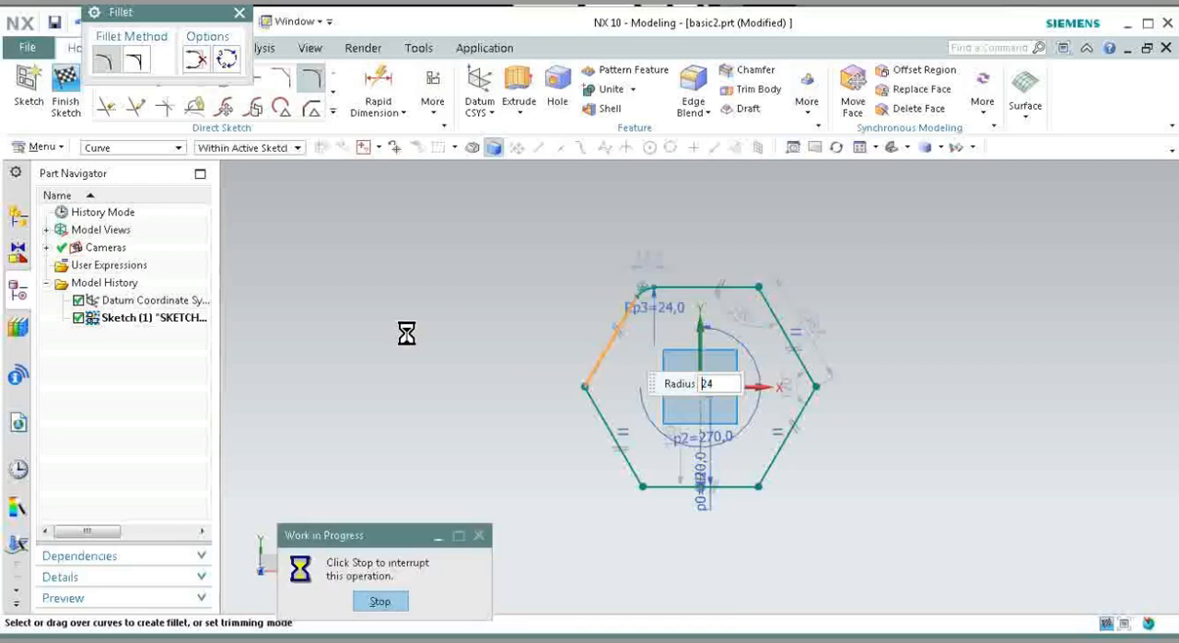
click(730, 285)
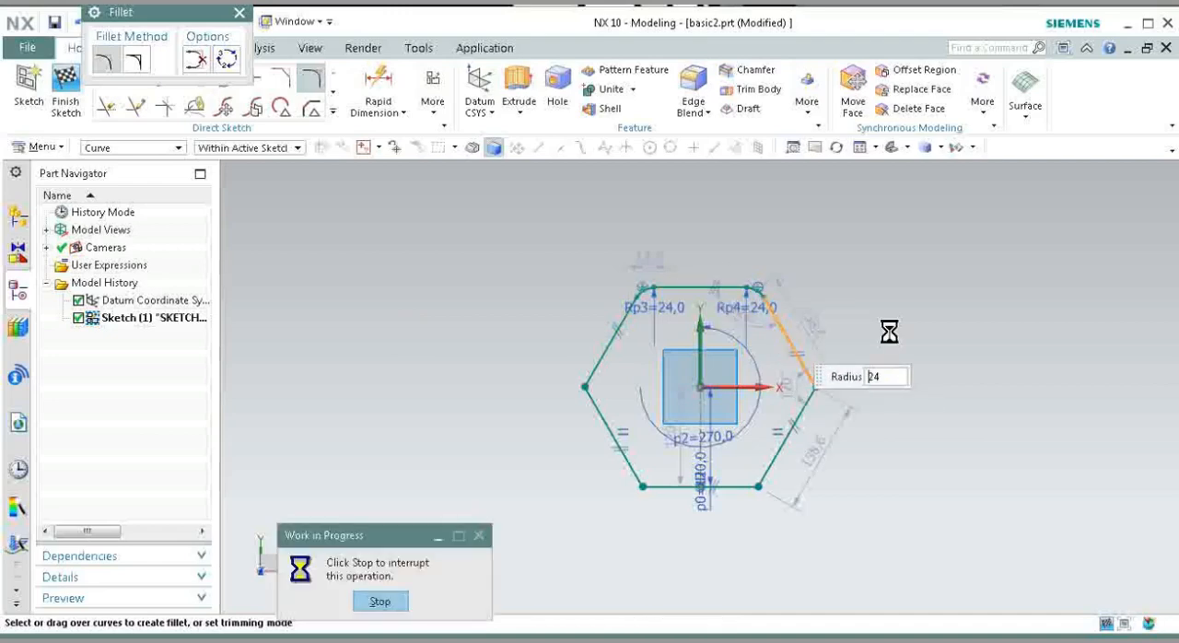
click(792, 347)
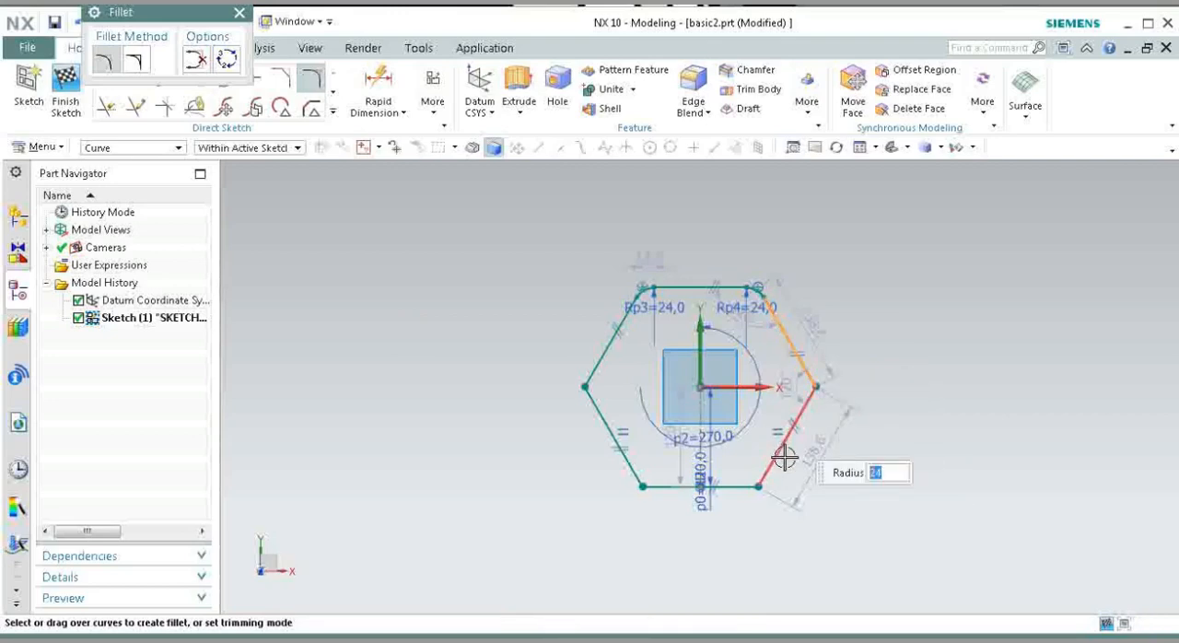
click(785, 457)
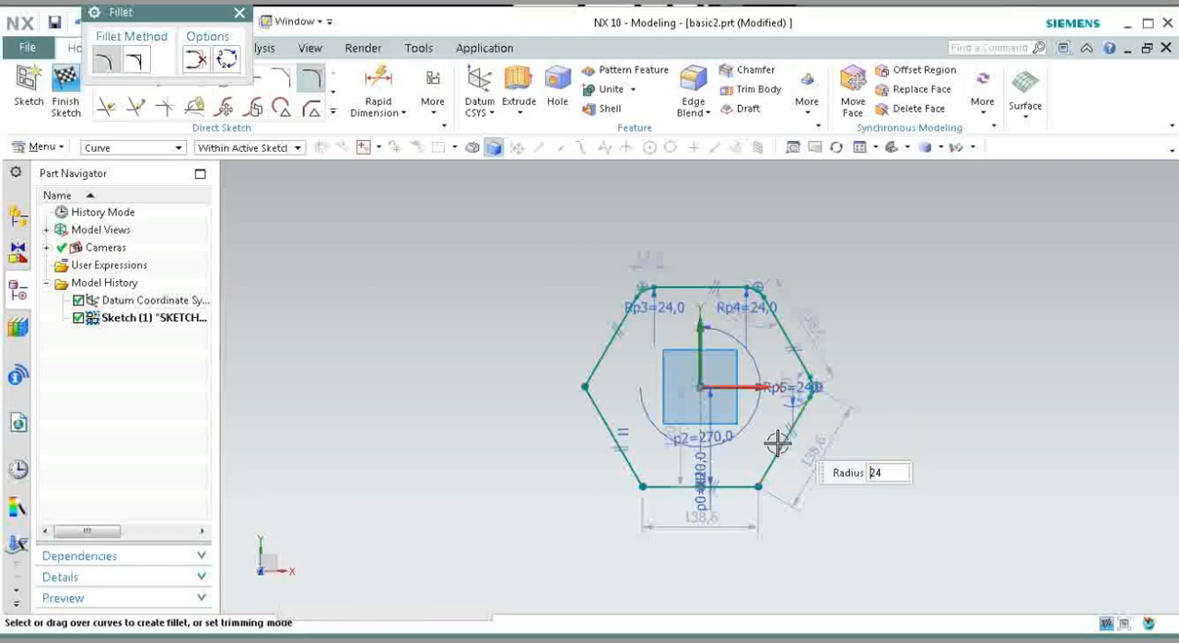
click(727, 486)
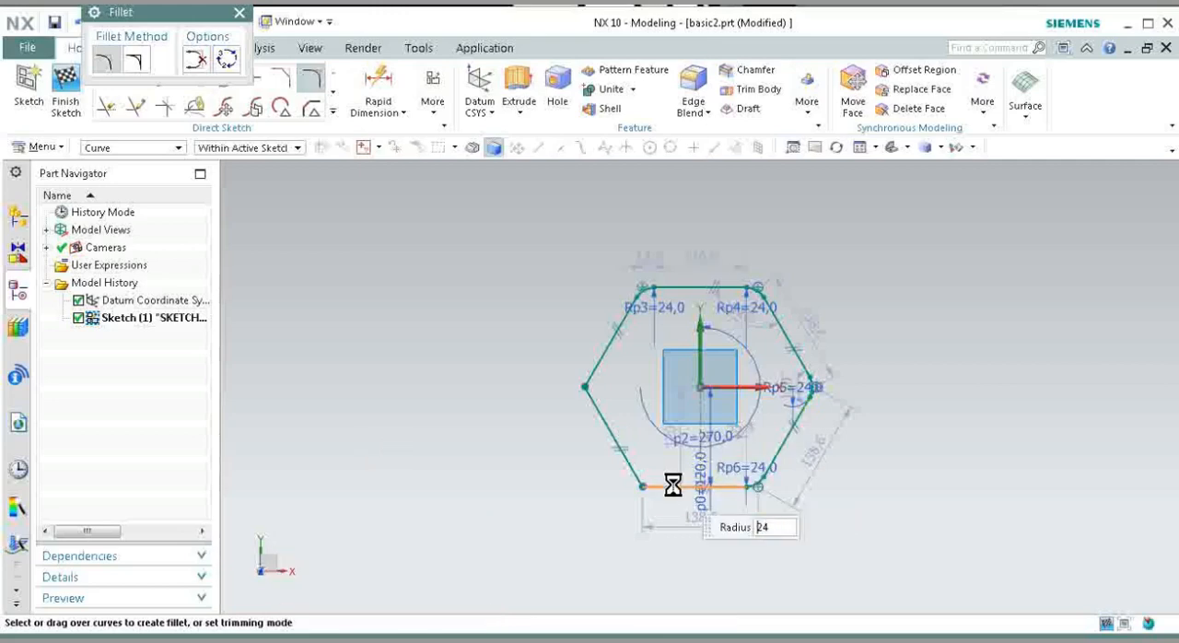
click(609, 432)
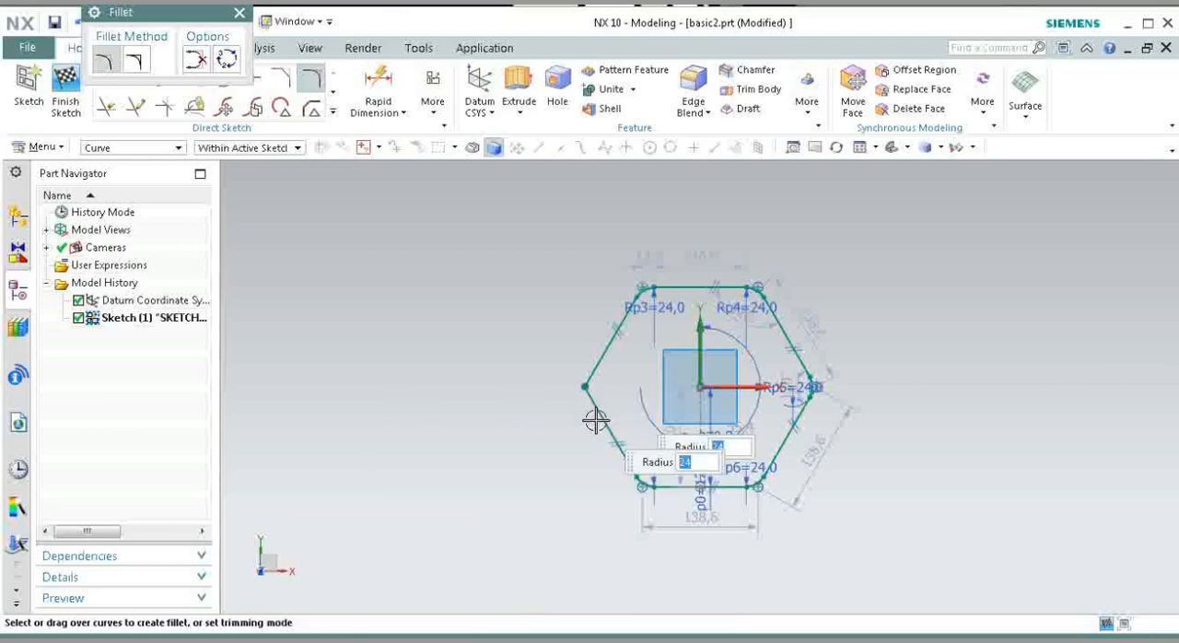
click(600, 353)
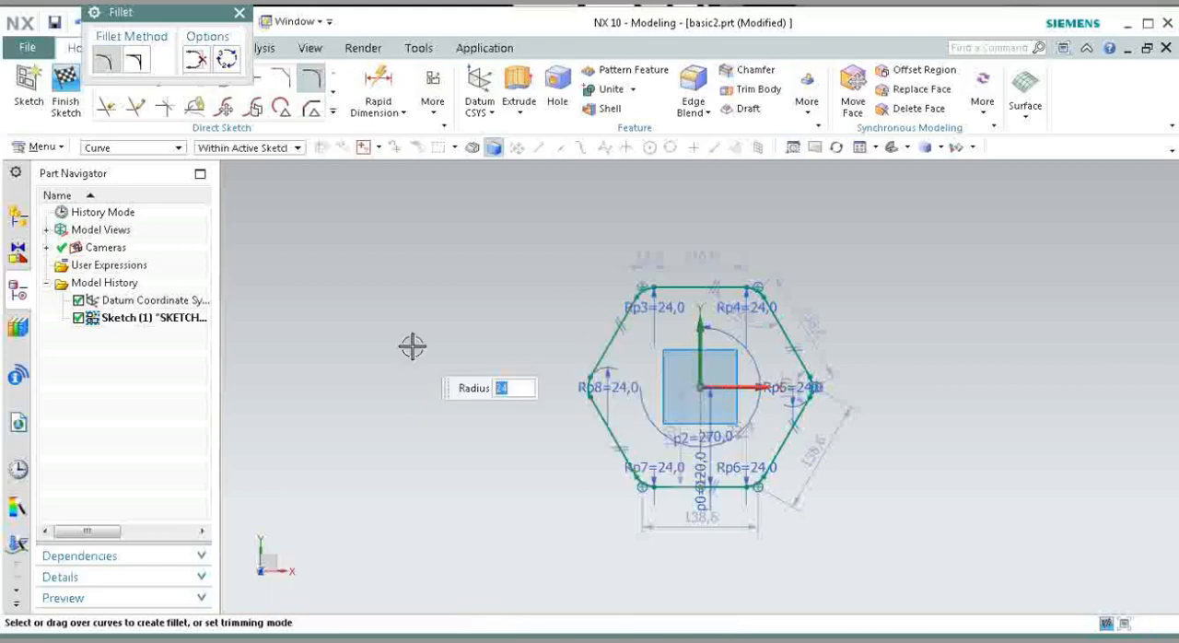
click(66, 81)
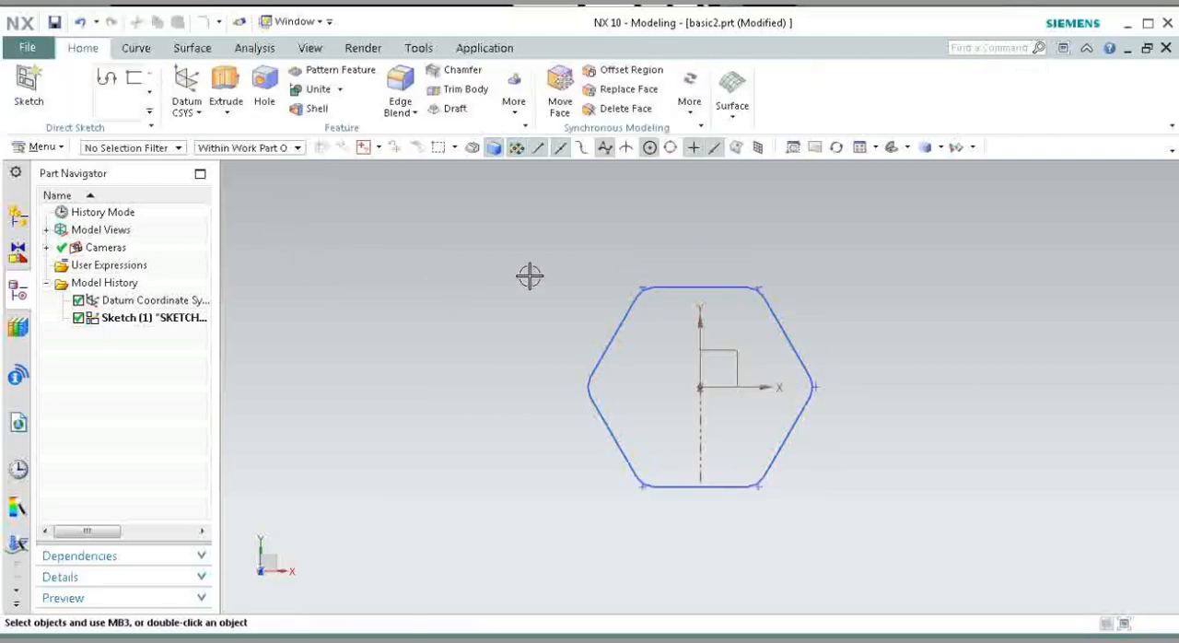
Step: Start a new sketch on a created plane offset 200 mm above the XY plane
mouse_move(645, 277)
middle_down()
mouse_move(501, 377)
mouse_move(653, 472)
middle_up()
click(28, 88)
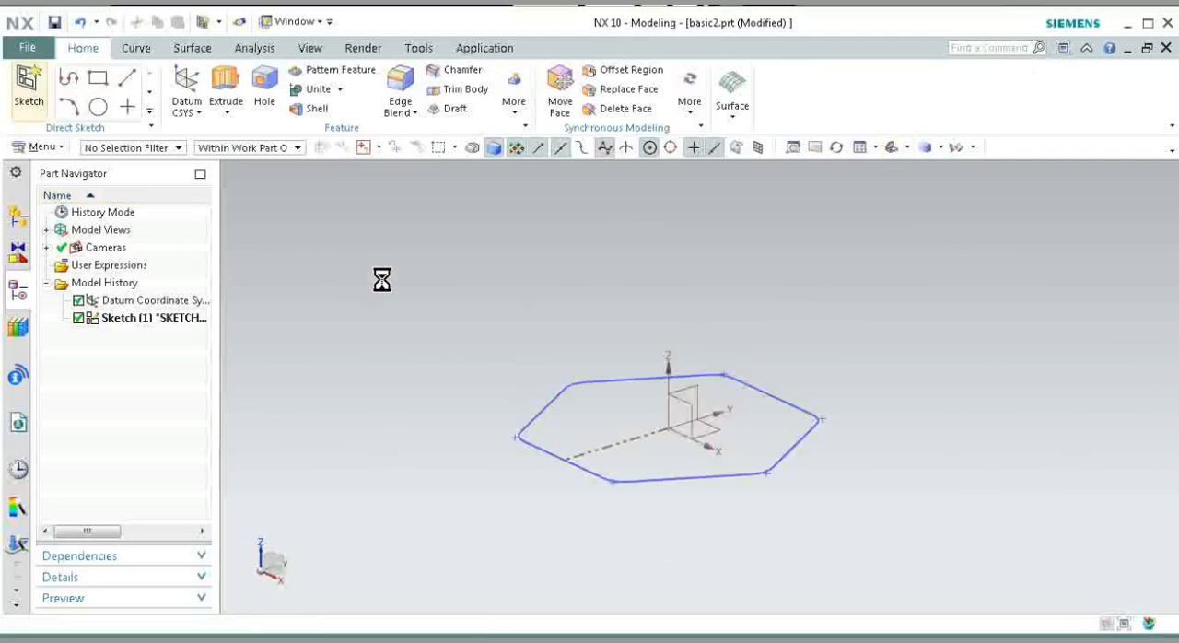
click(308, 129)
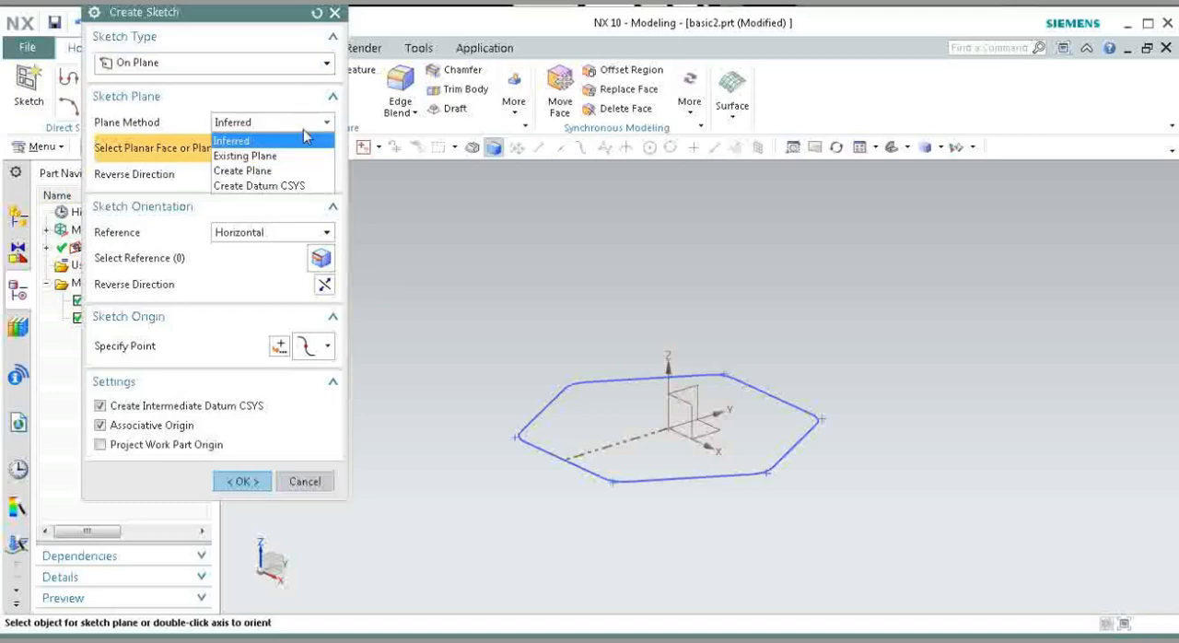
click(248, 171)
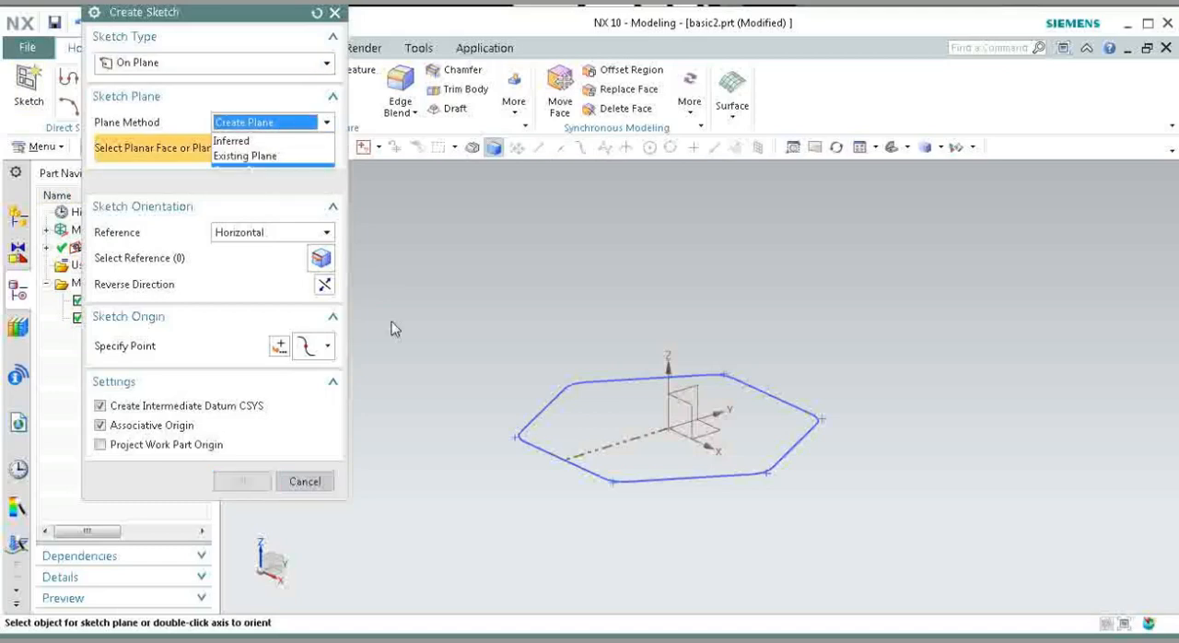
click(711, 429)
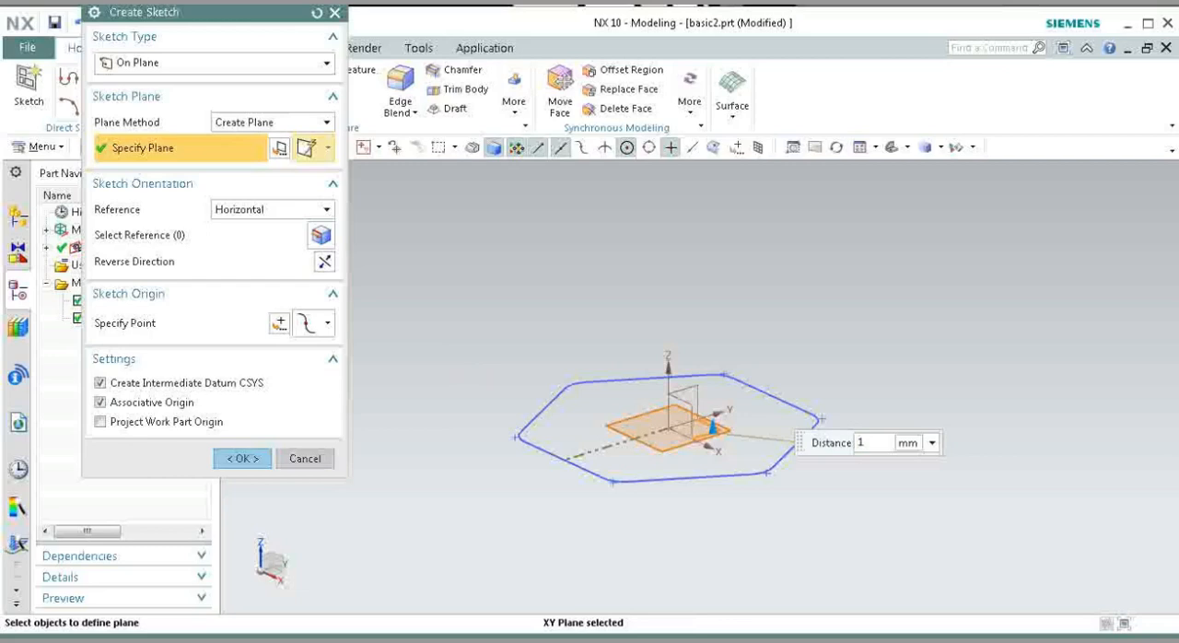
key(Return)
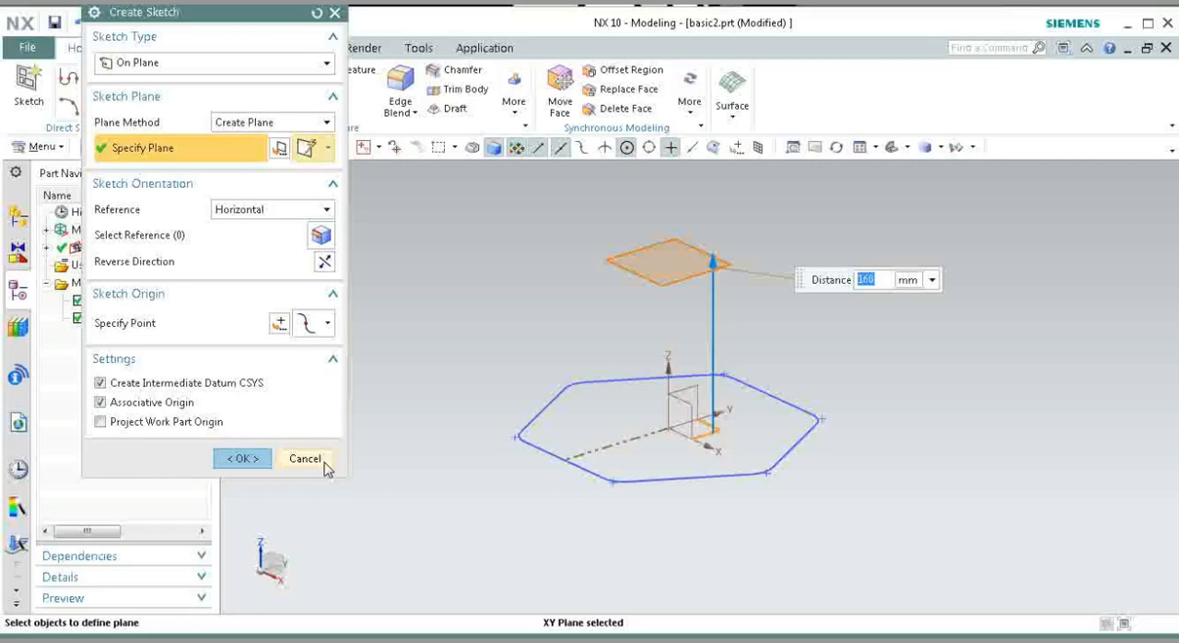
key(Return)
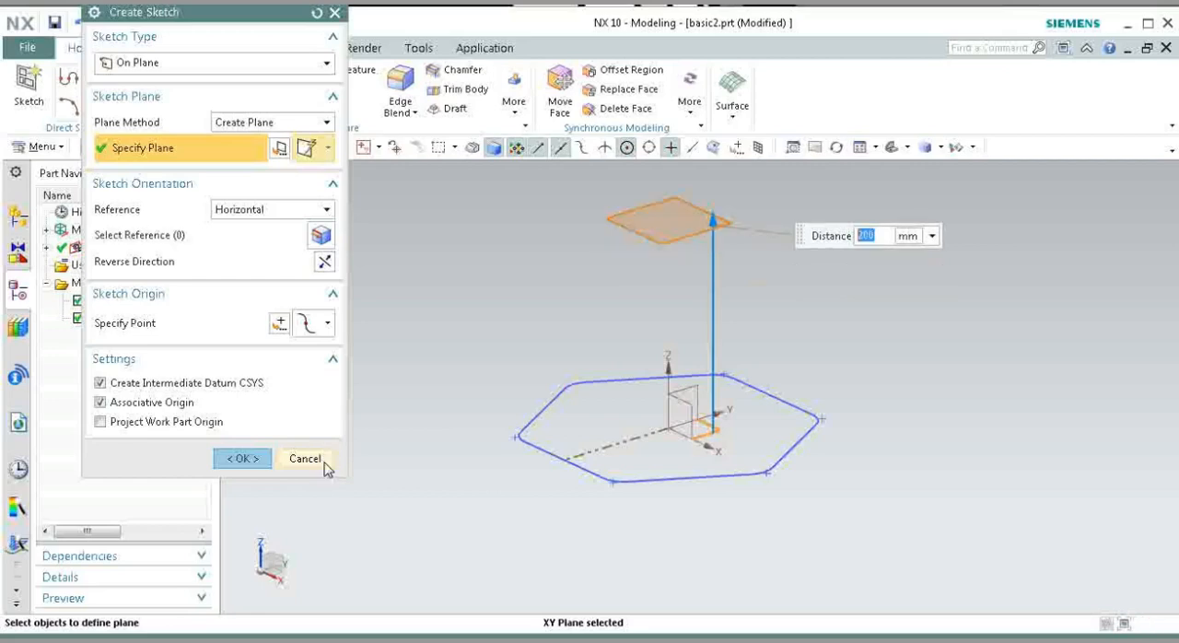
click(211, 461)
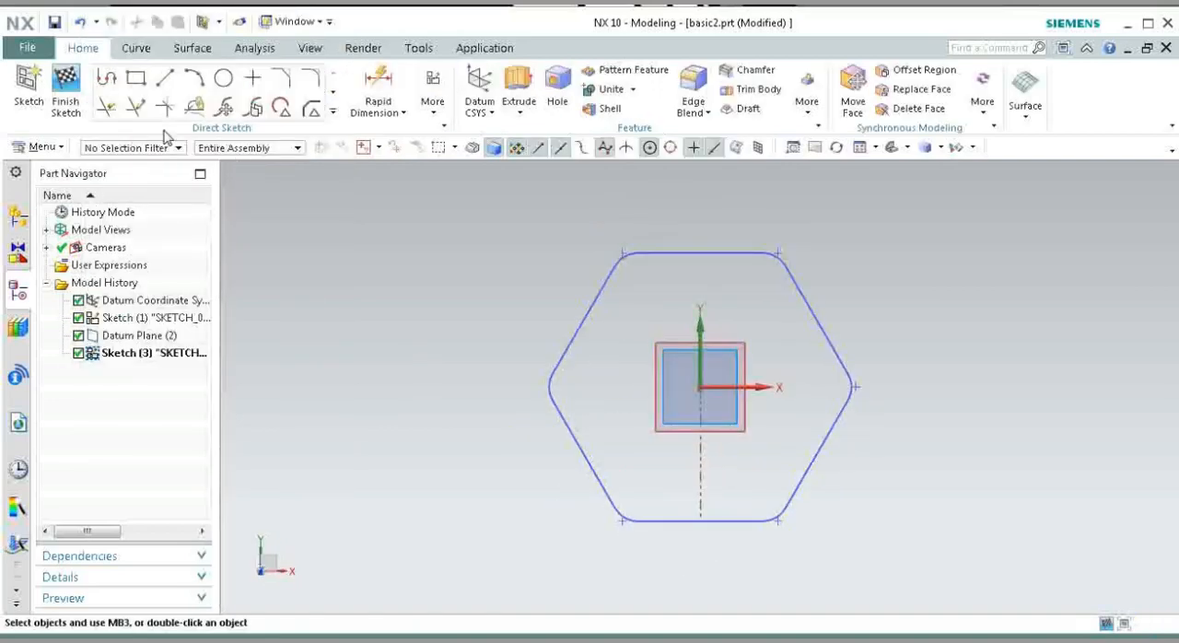
Step: Sketch a corner-to-corner rectangle about 335 mm wide and 310 mm high around the hexagon
click(135, 79)
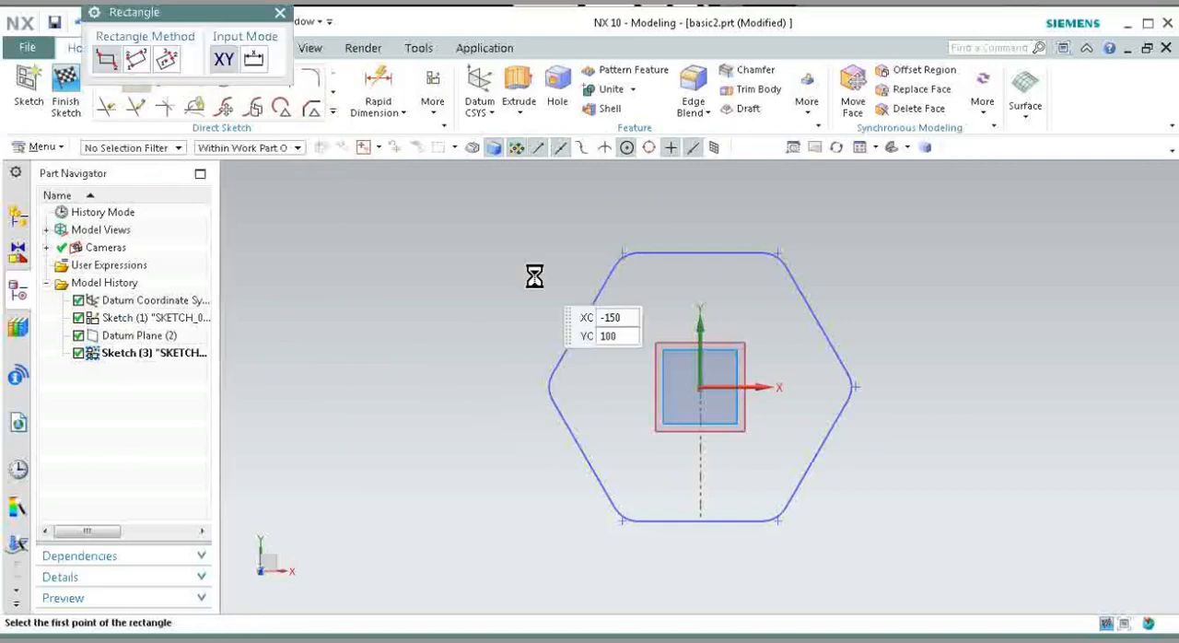
click(515, 220)
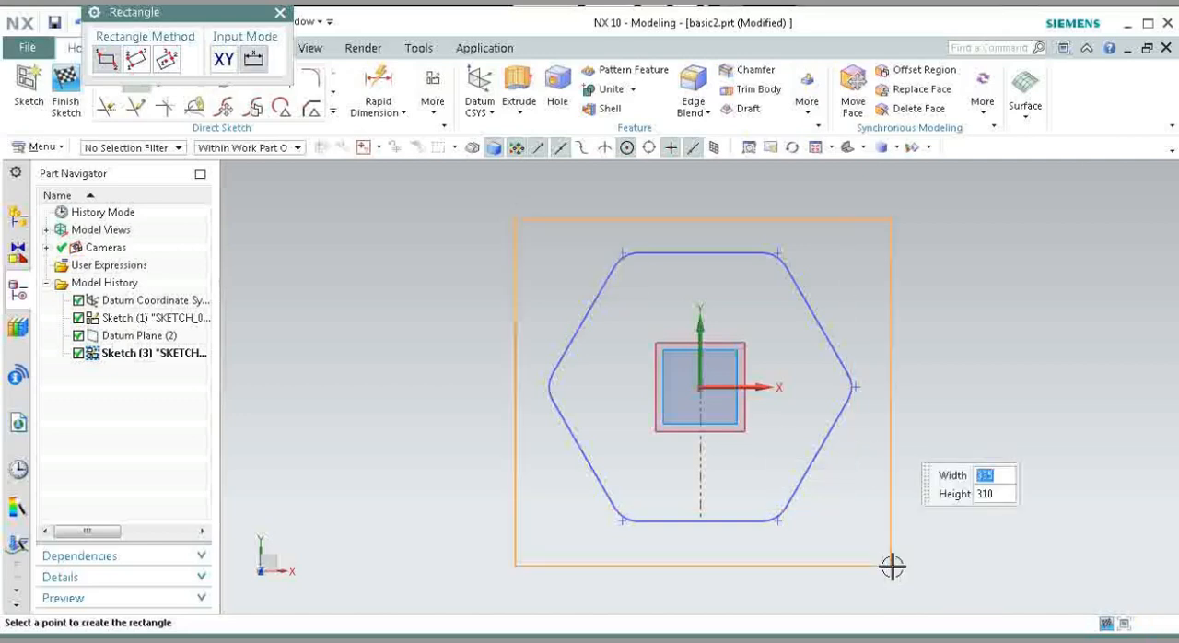
click(891, 565)
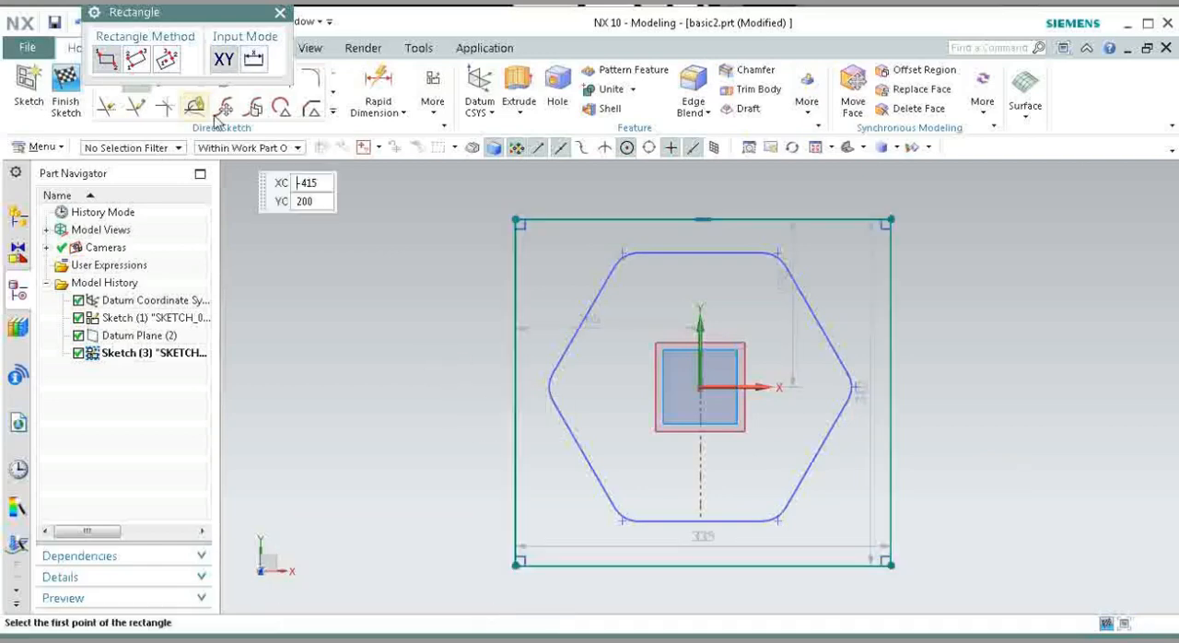
click(309, 83)
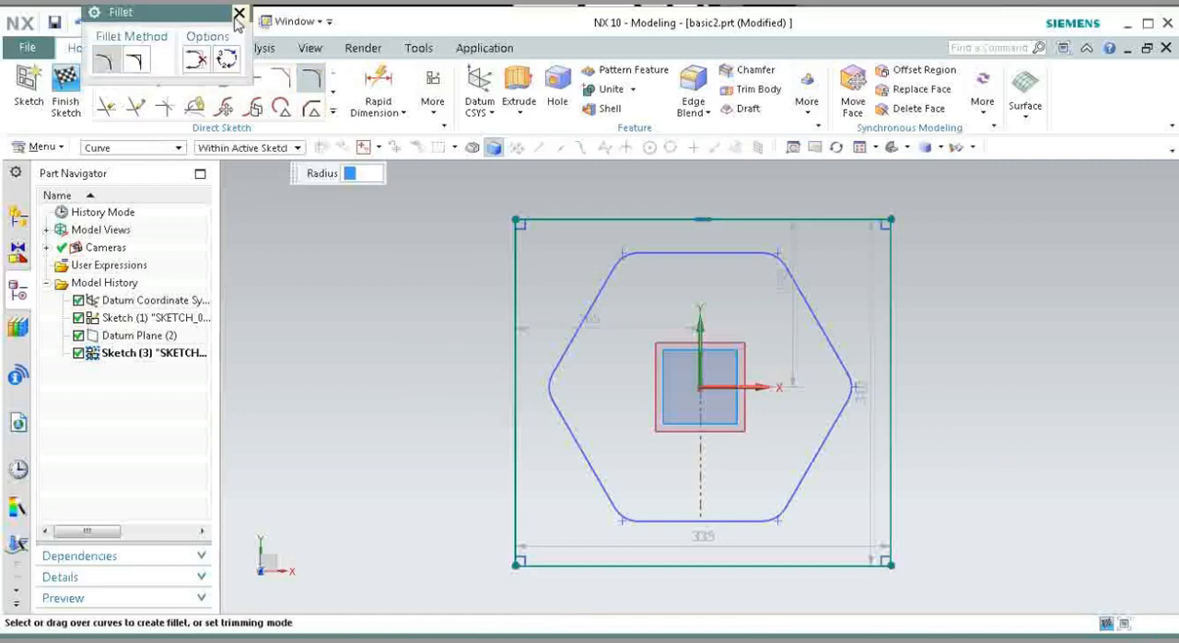
click(239, 14)
Step: Make the rectangle's left and right sides symmetric about the vertical Y axis
click(433, 92)
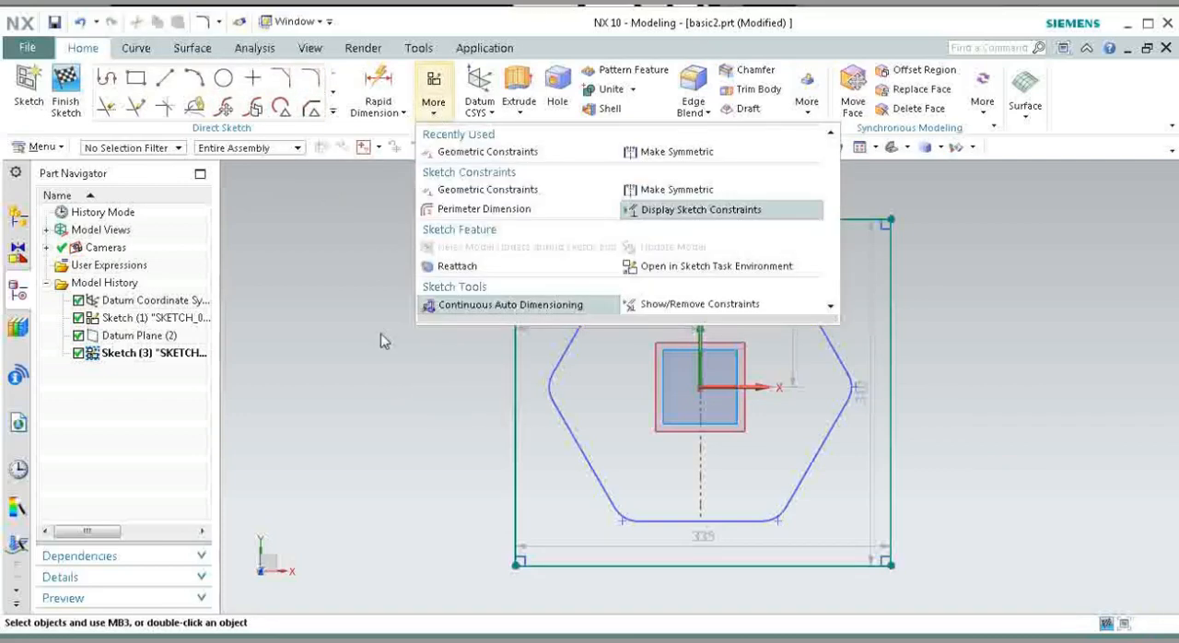
click(675, 151)
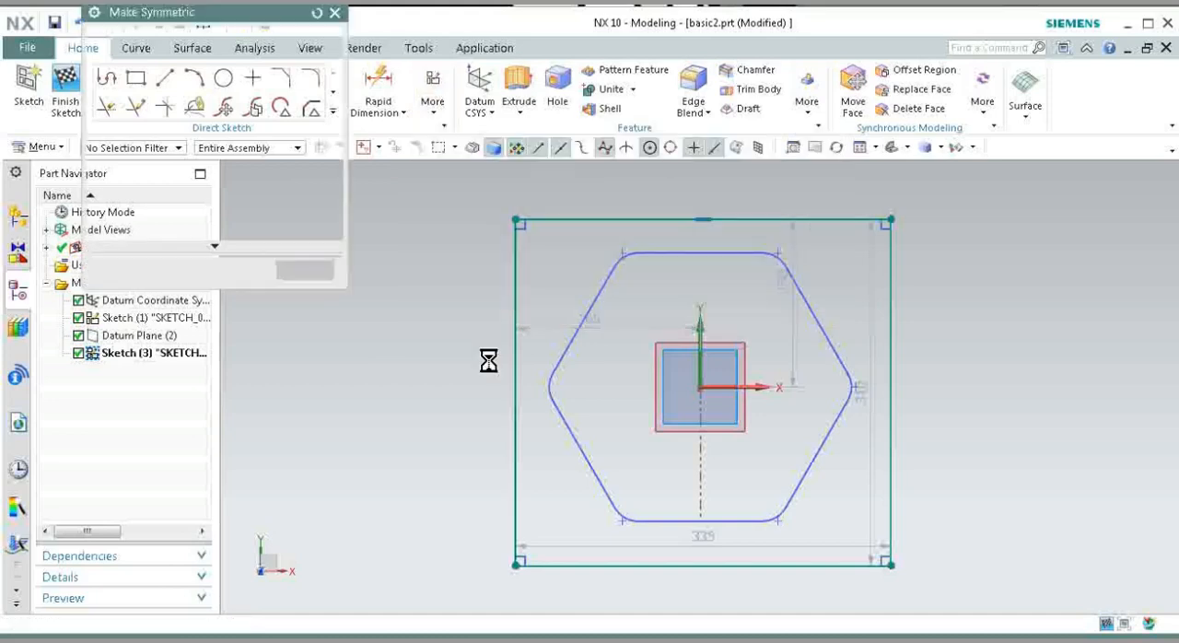
click(514, 245)
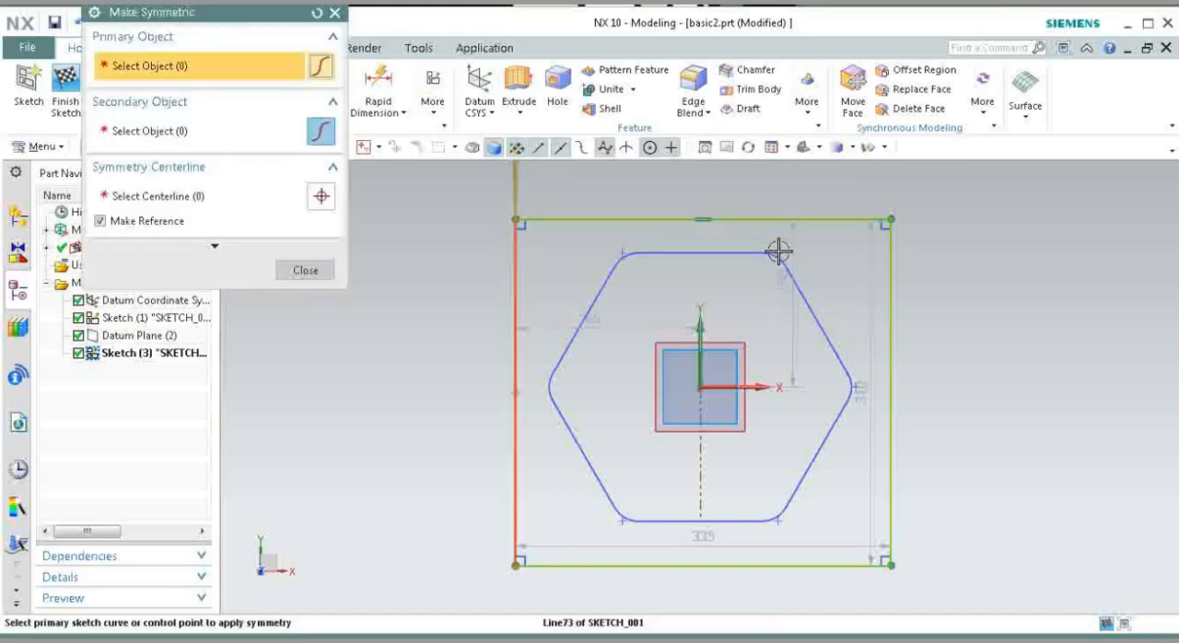
click(884, 257)
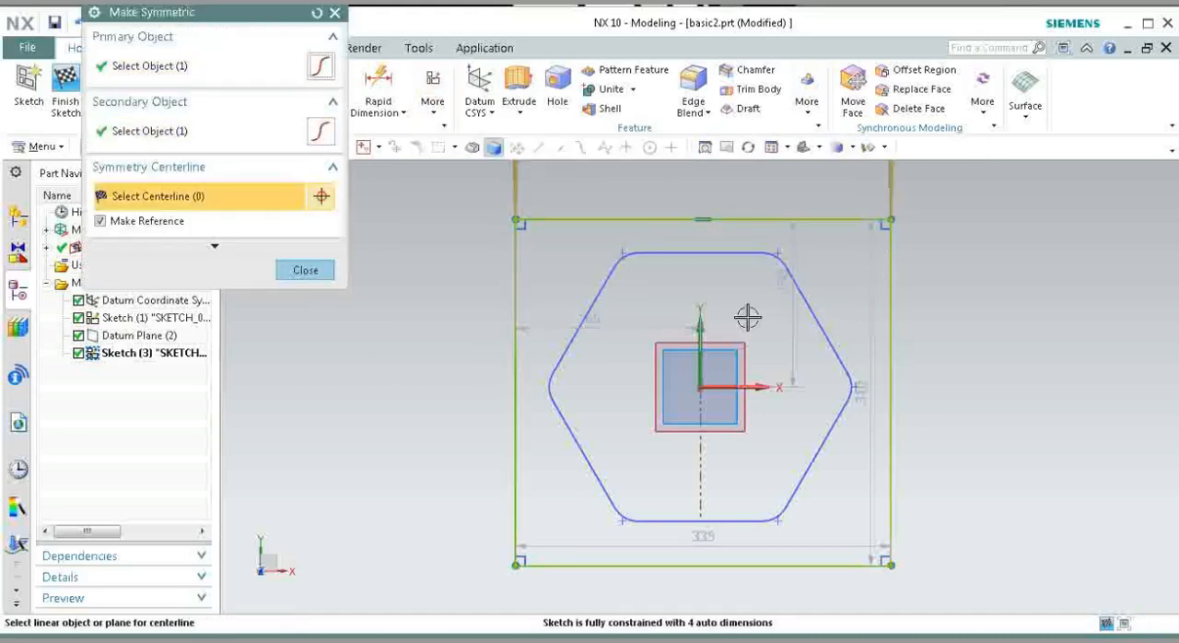
click(702, 344)
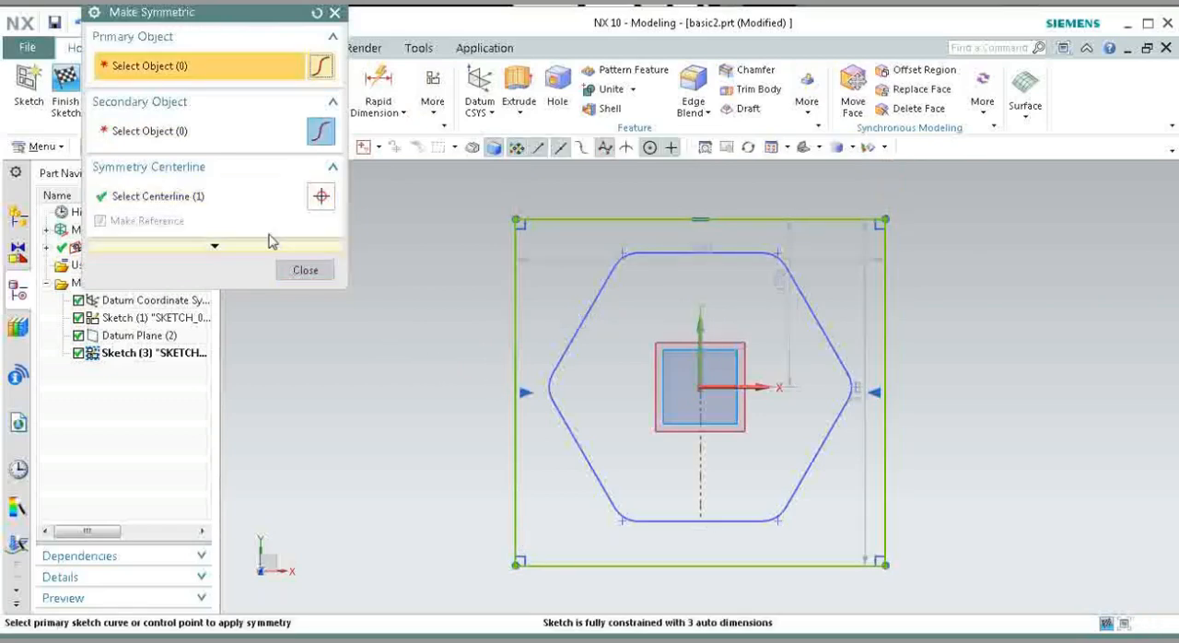
Step: Make the rectangle's top and bottom sides symmetric about the horizontal X axis and leave Make Symmetric
click(315, 15)
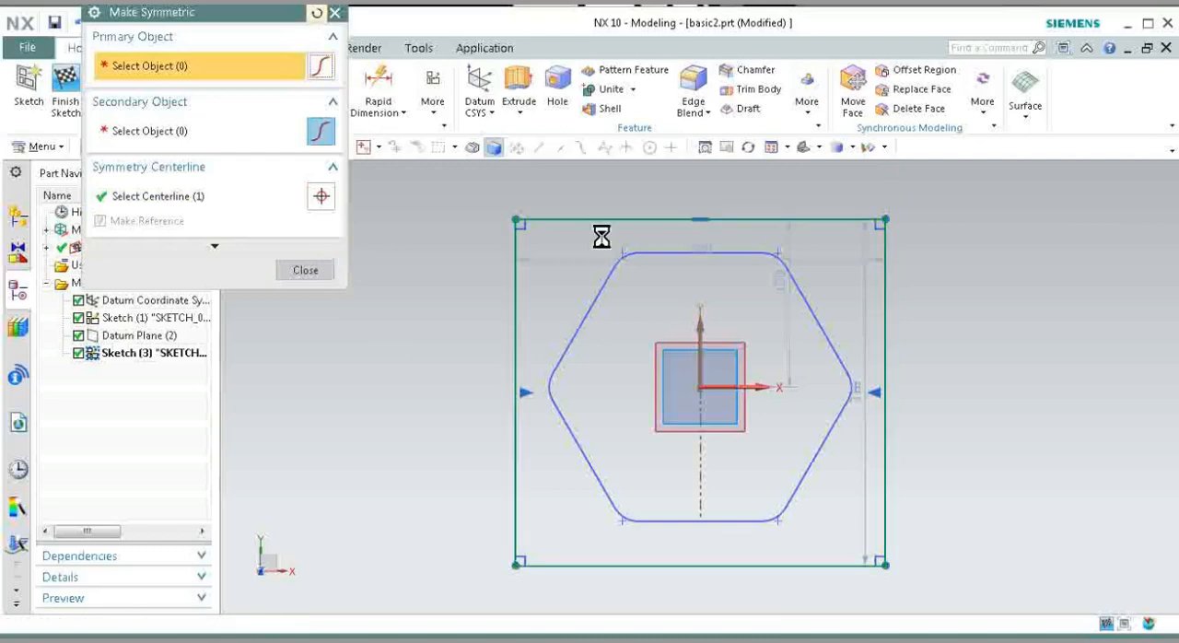
click(547, 218)
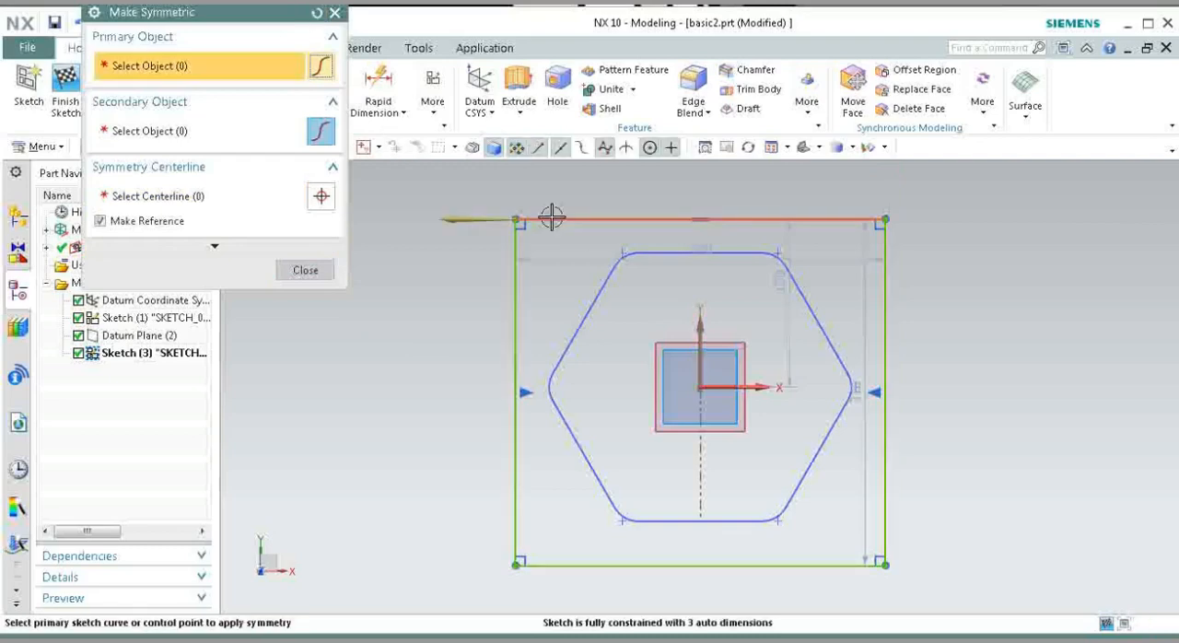
click(570, 565)
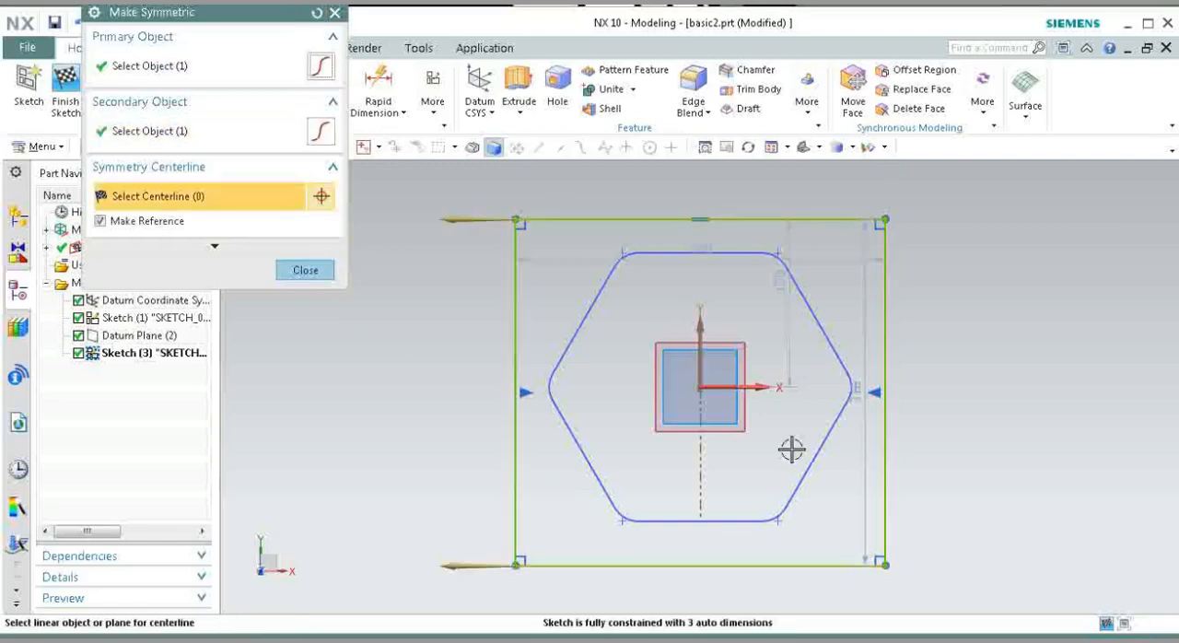
click(732, 388)
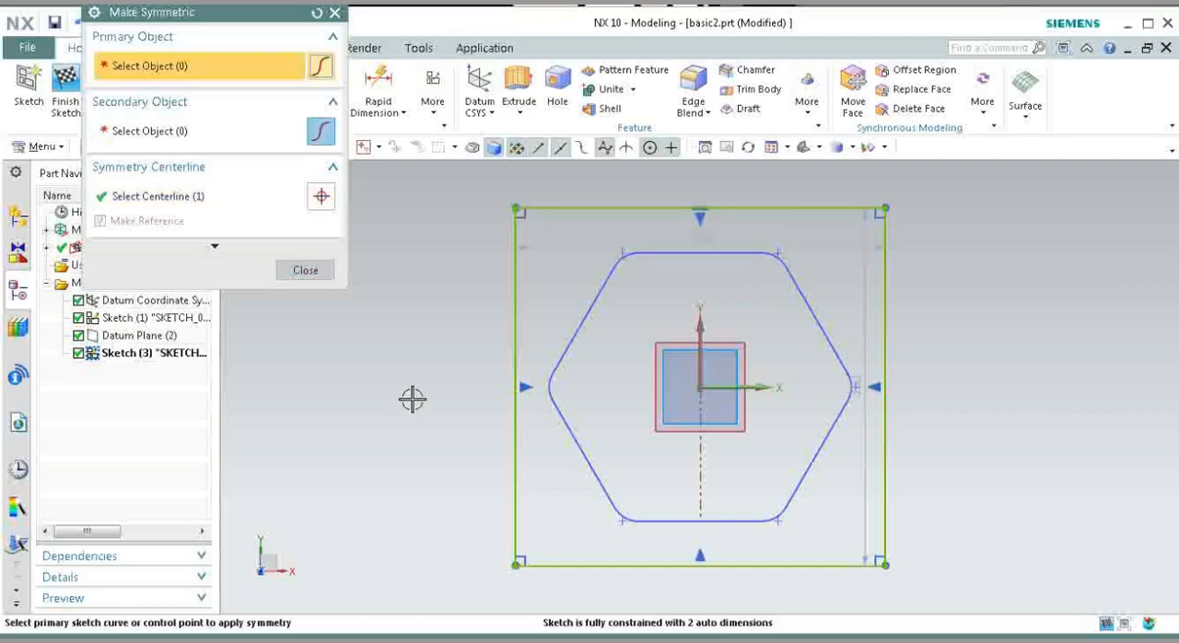
click(298, 270)
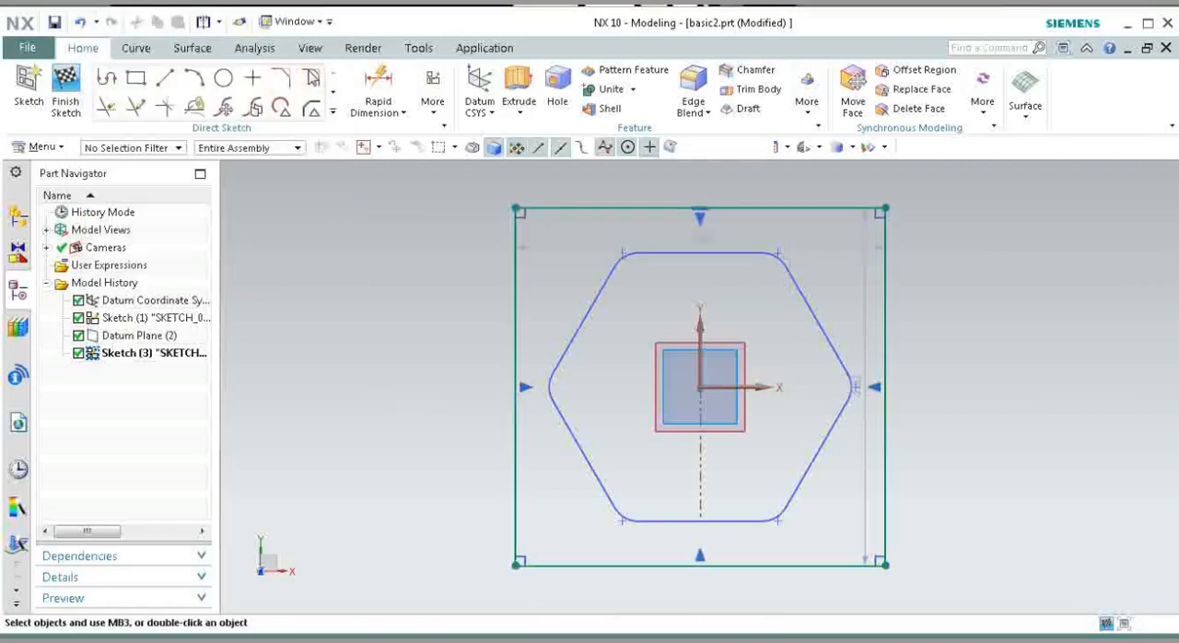
Step: Fillet the rectangle's four corners with a 50 mm radius and finish the sketch
click(310, 77)
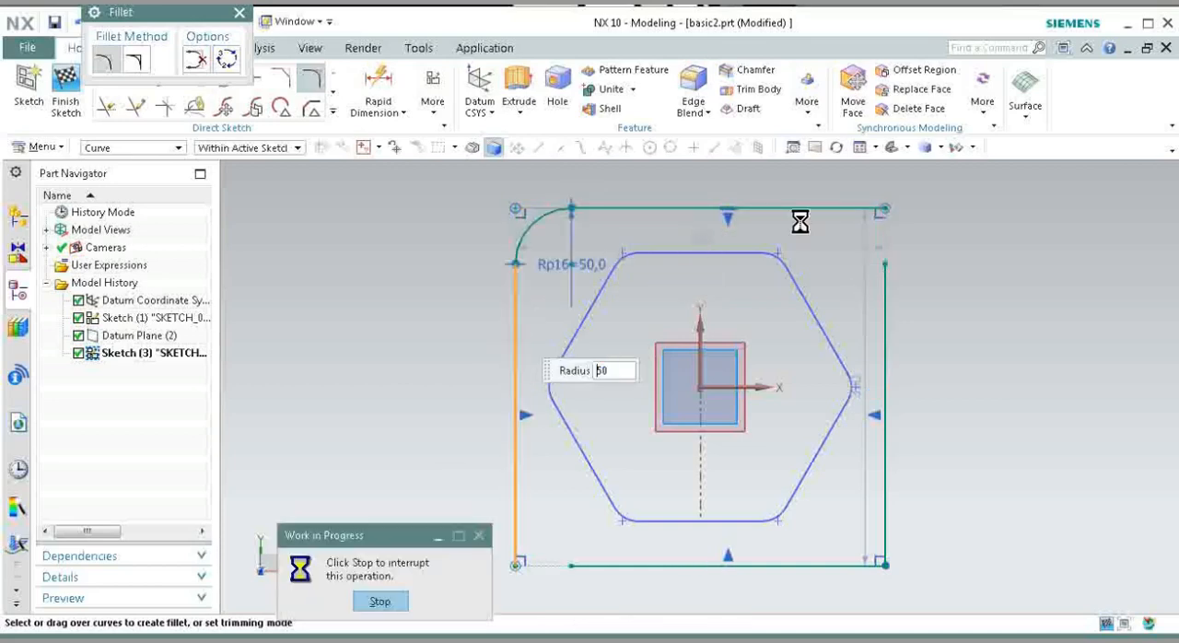
click(894, 336)
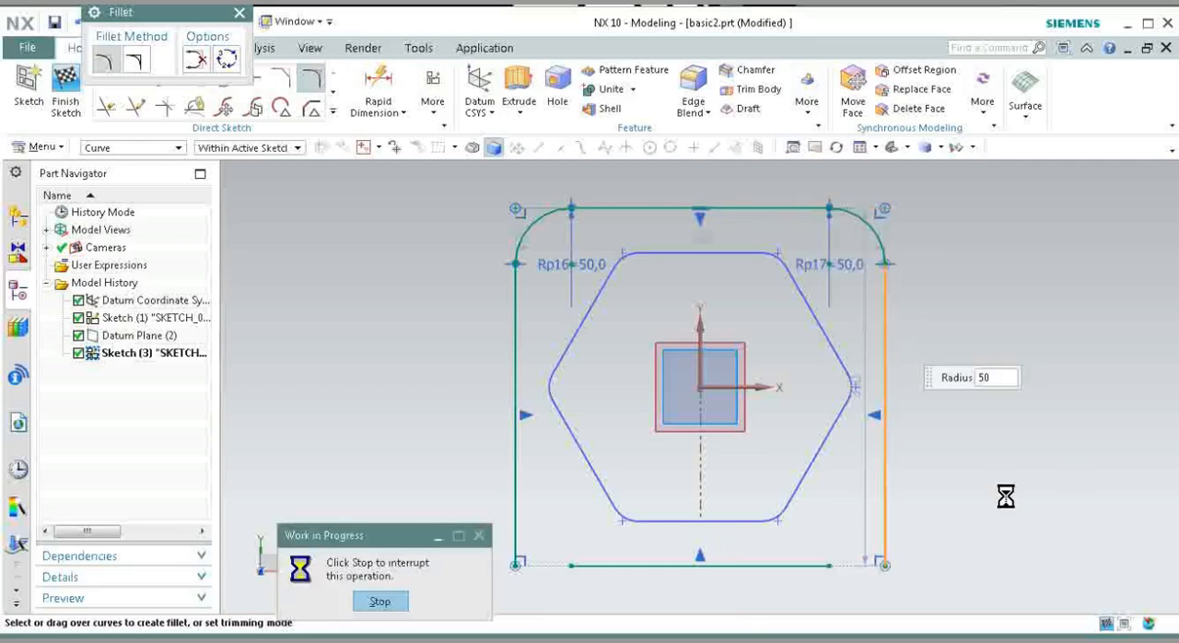
click(807, 563)
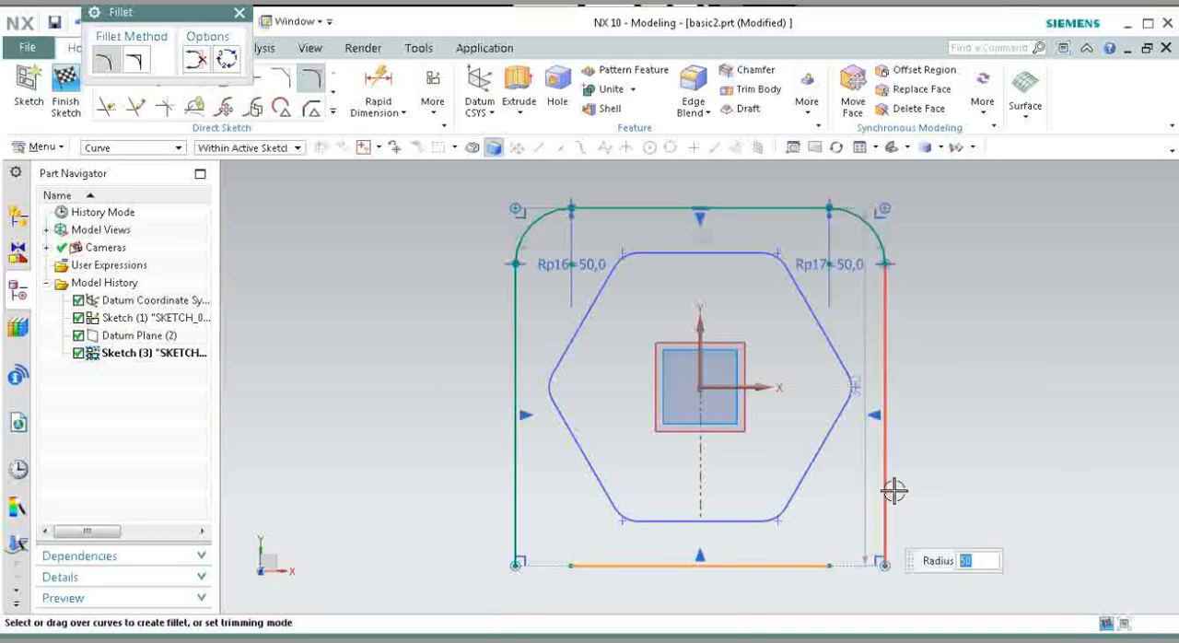
click(886, 486)
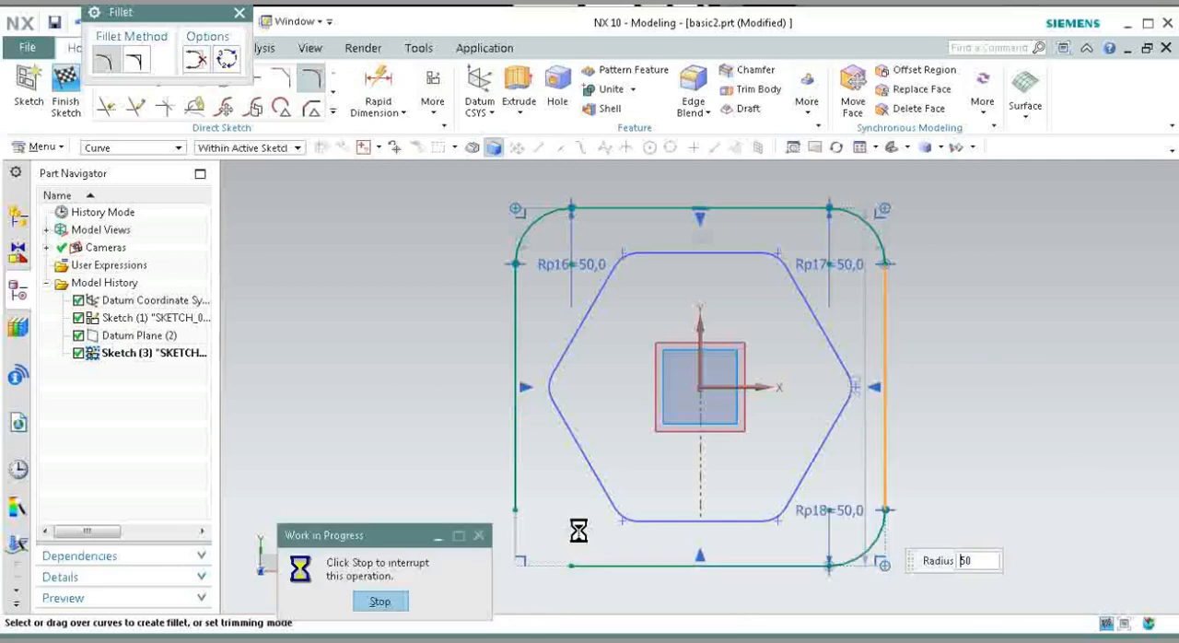
click(612, 564)
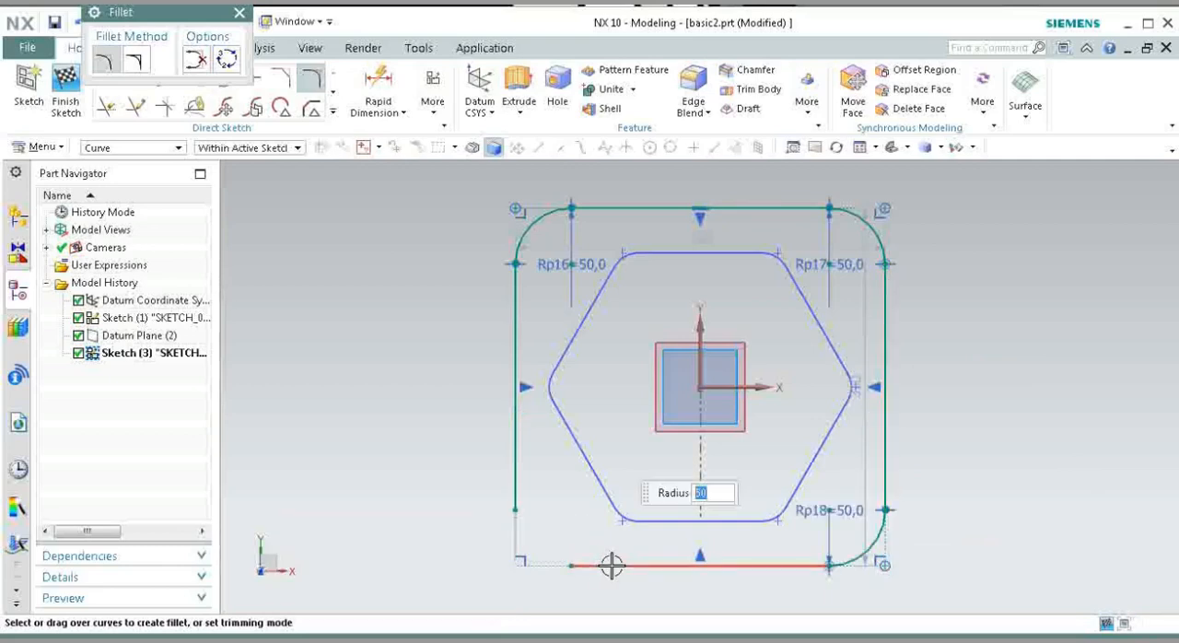
click(512, 433)
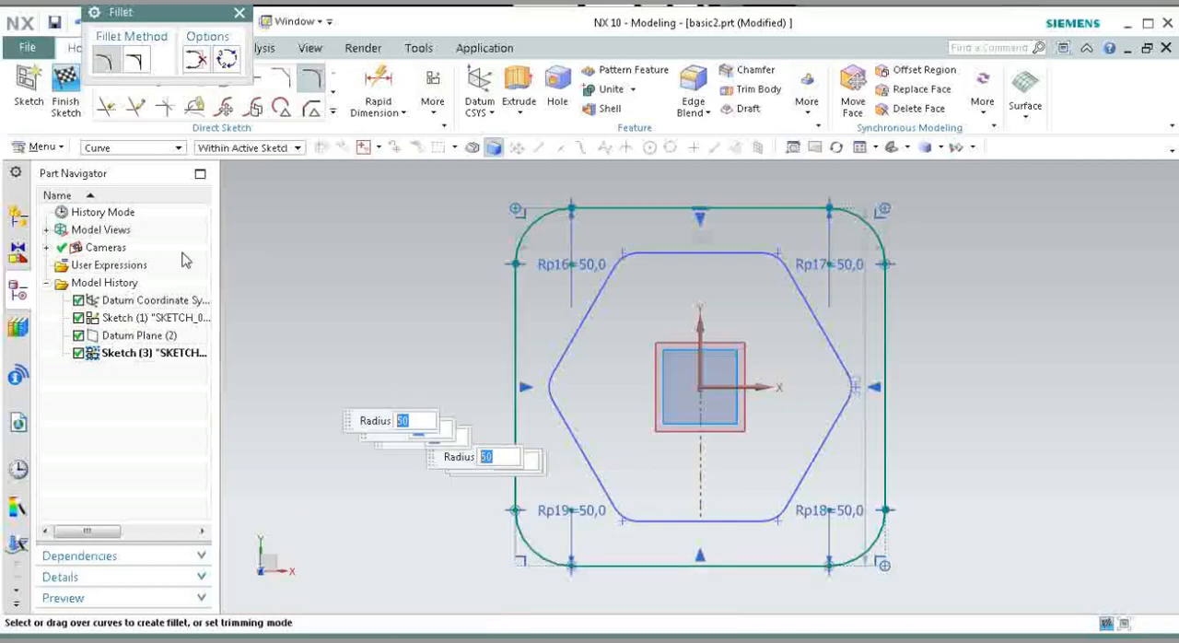
click(68, 84)
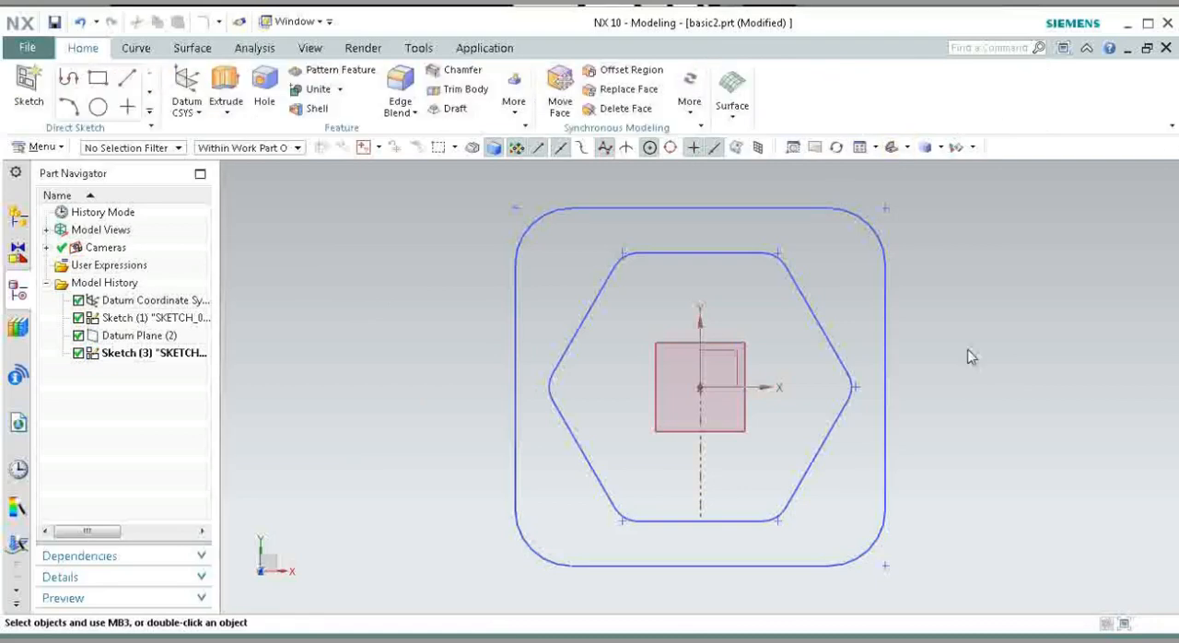
Step: Start a new sketch on a created plane coincident with the XZ plane
mouse_move(968, 356)
middle_down()
mouse_move(1021, 331)
mouse_move(882, 376)
mouse_move(550, 402)
middle_up()
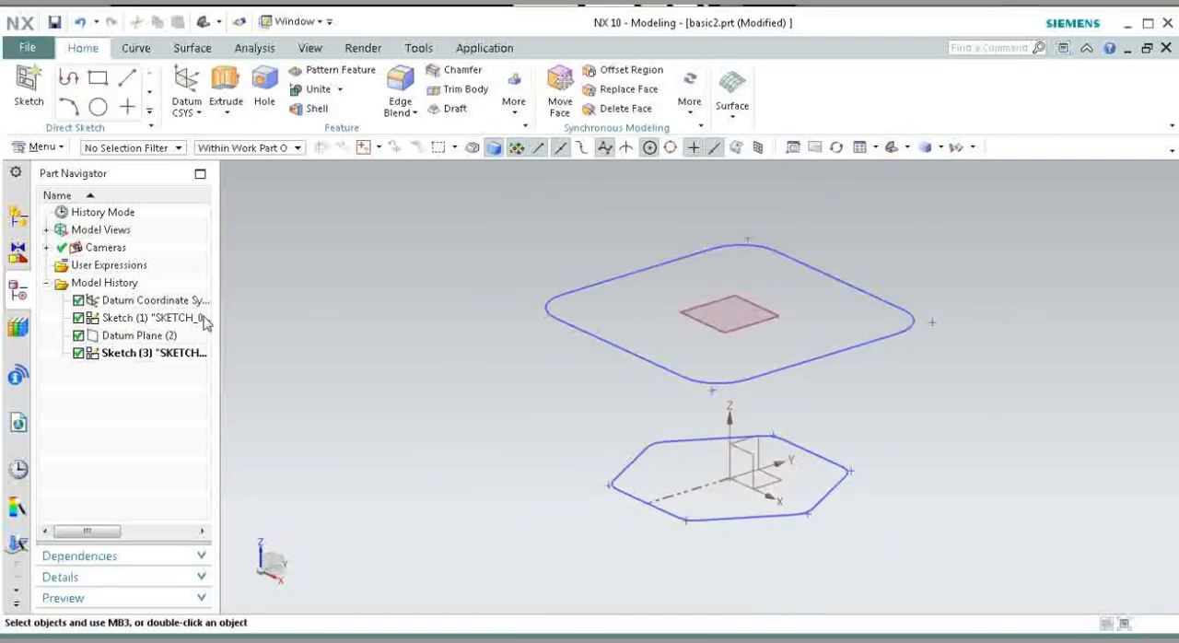
click(16, 92)
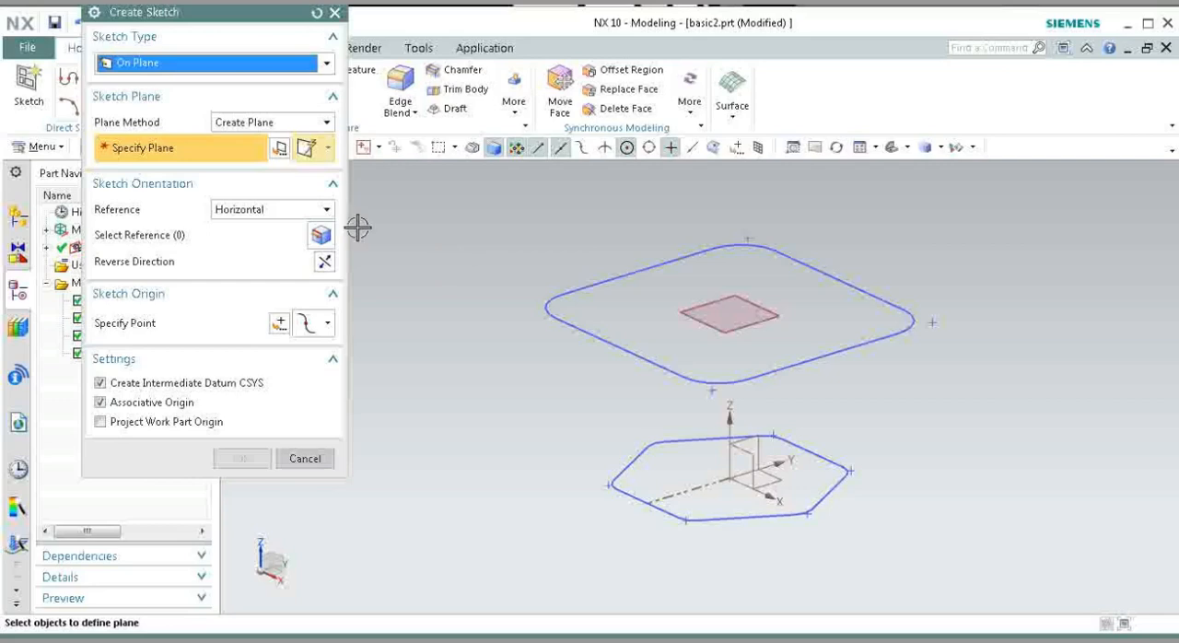
click(308, 134)
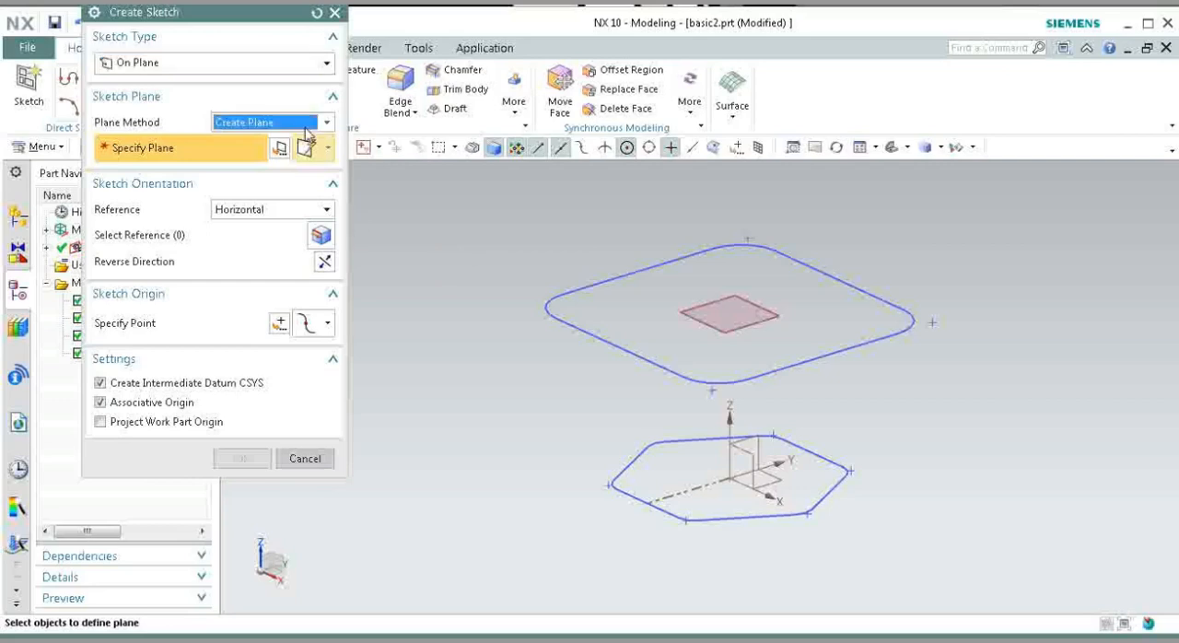
click(231, 98)
click(747, 458)
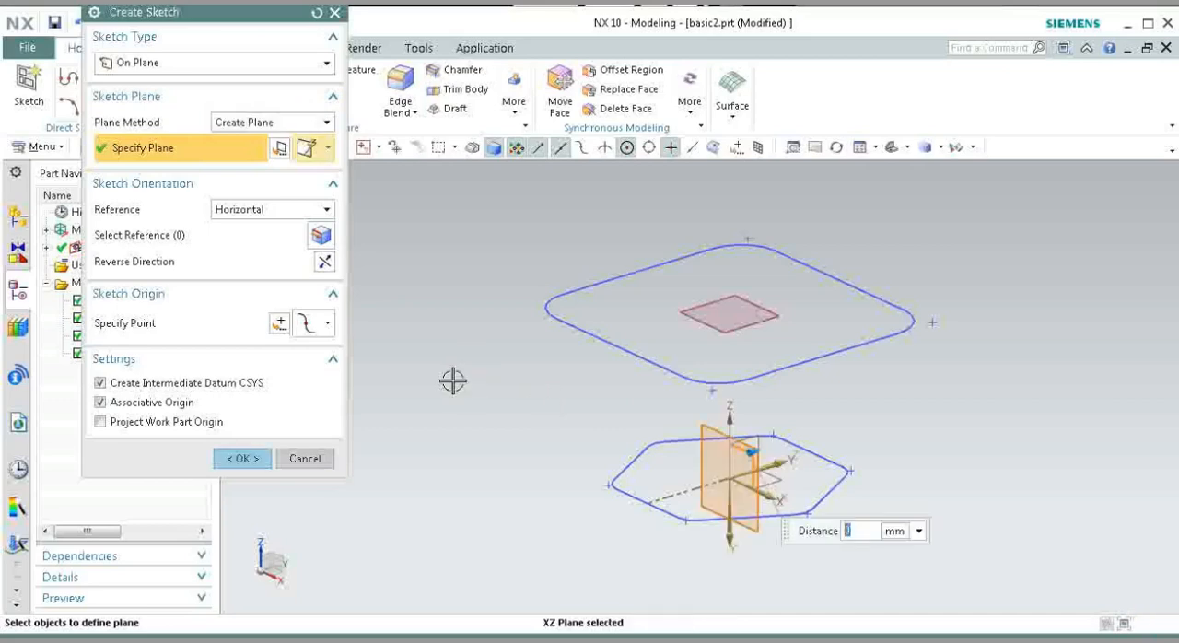
click(245, 459)
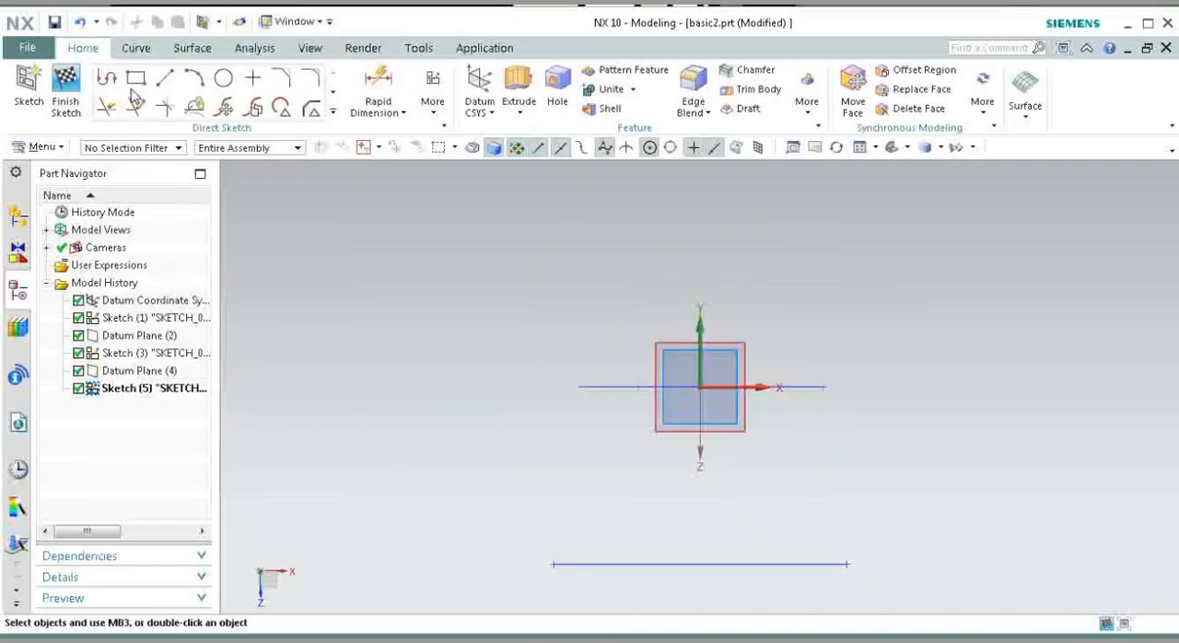
Step: Draw an outward-bulging 200 mm radius arc from the midpoint of the hexagon's -X corner fillet to the midpoint of the rectangle side above
click(193, 78)
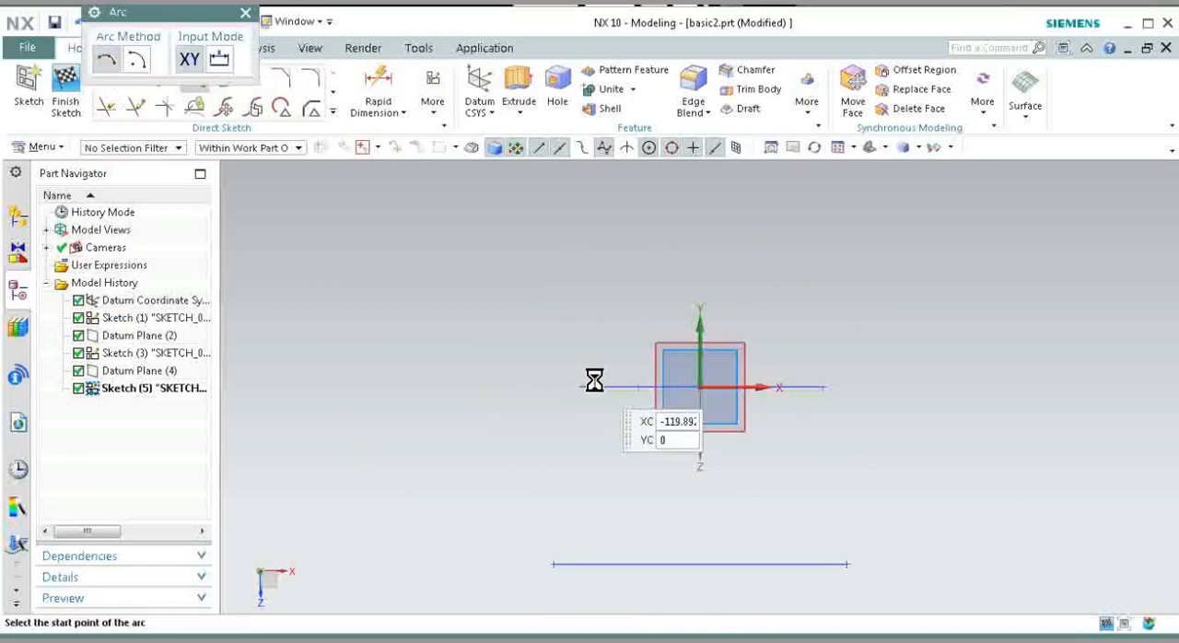
scroll(534, 397, up, 3)
scroll(654, 414, up, 3)
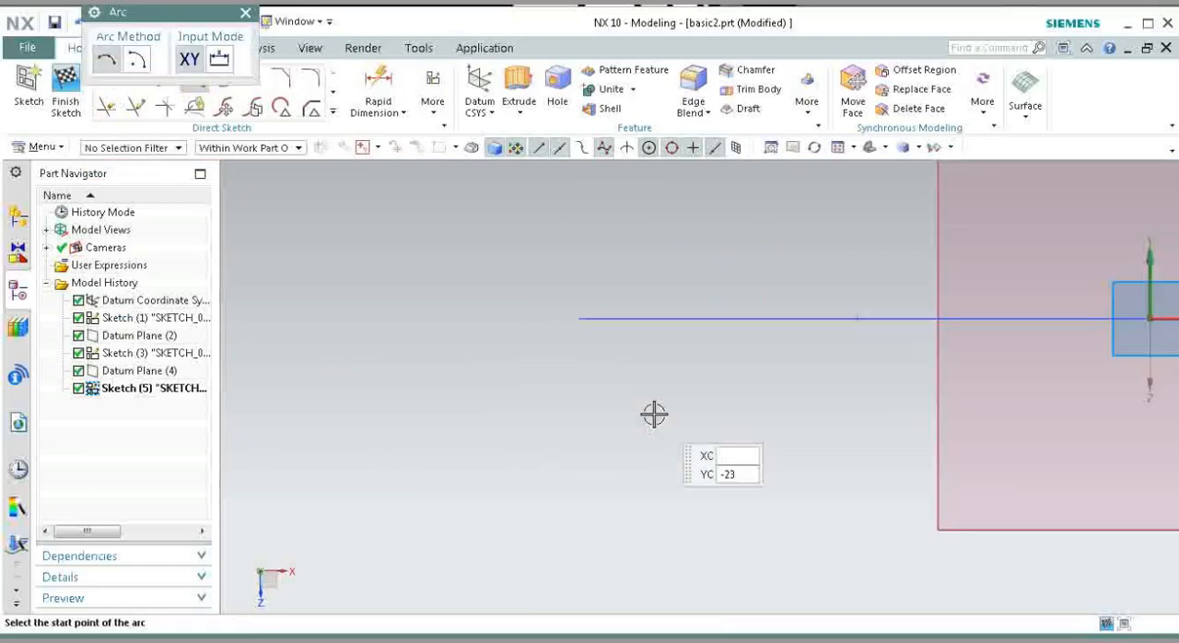
click(537, 308)
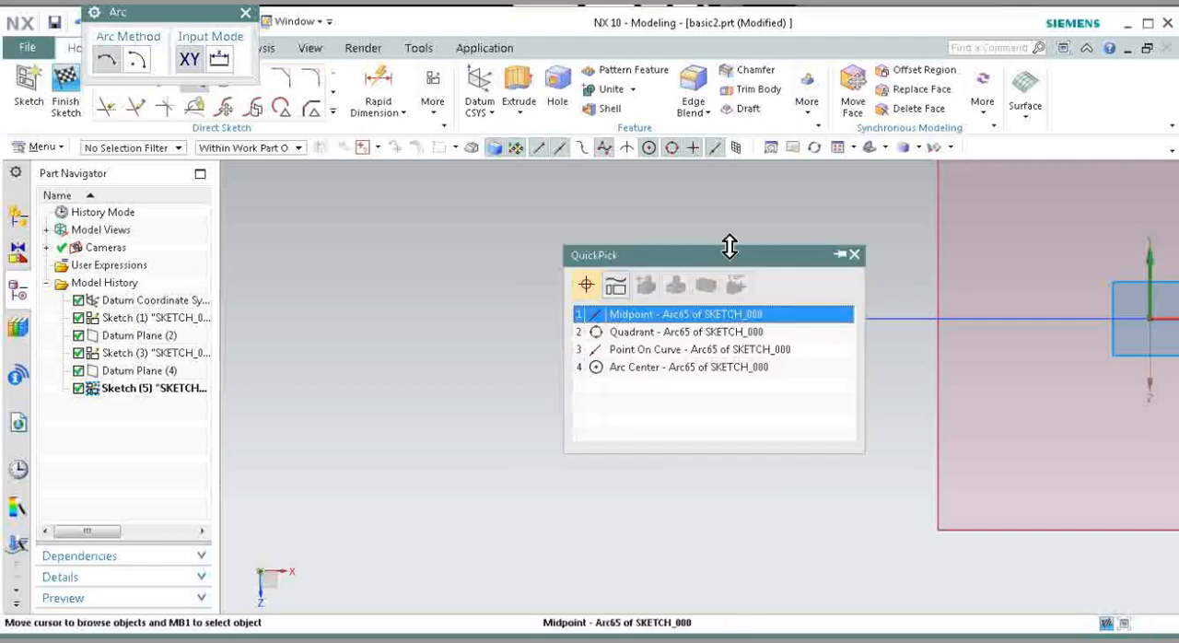
click(745, 316)
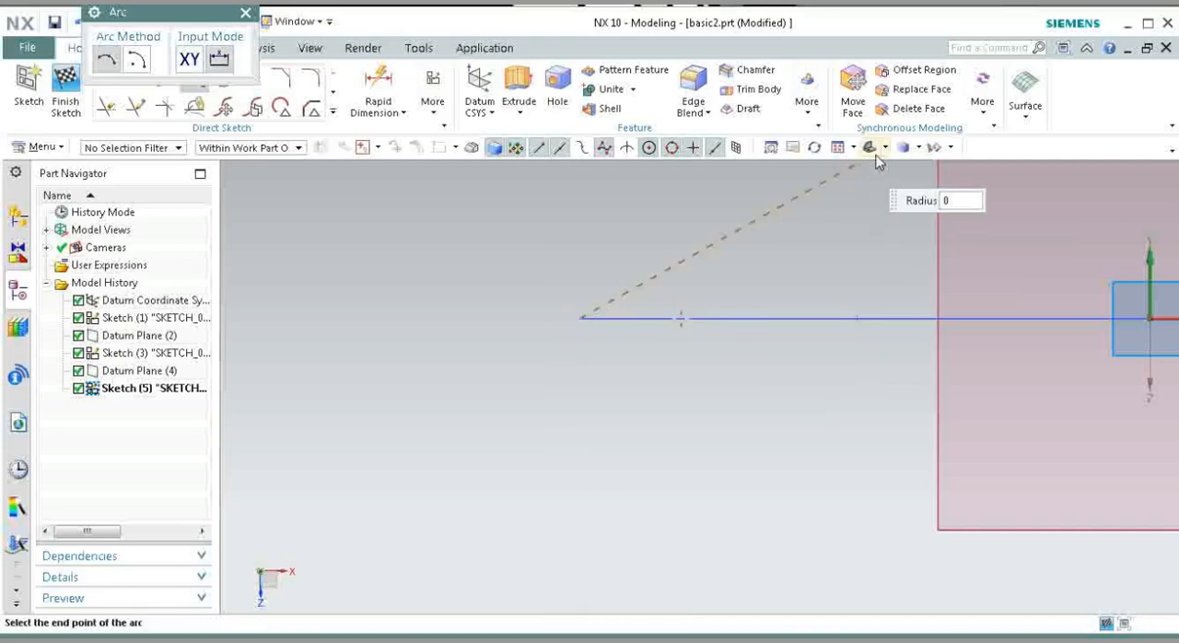
key(Home)
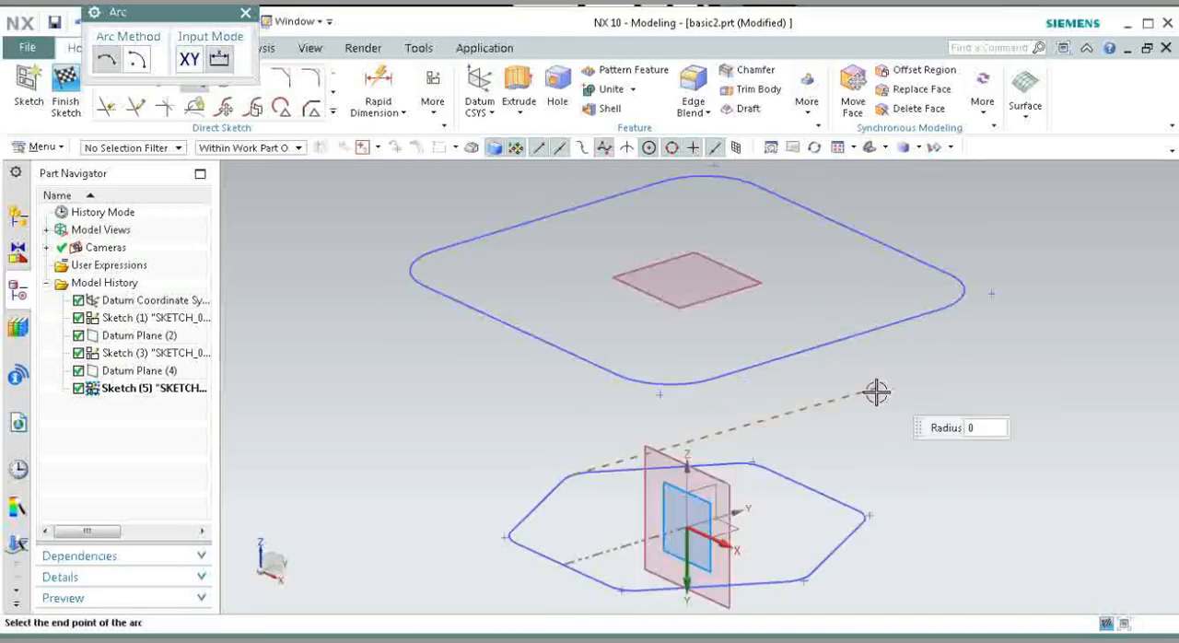
click(544, 217)
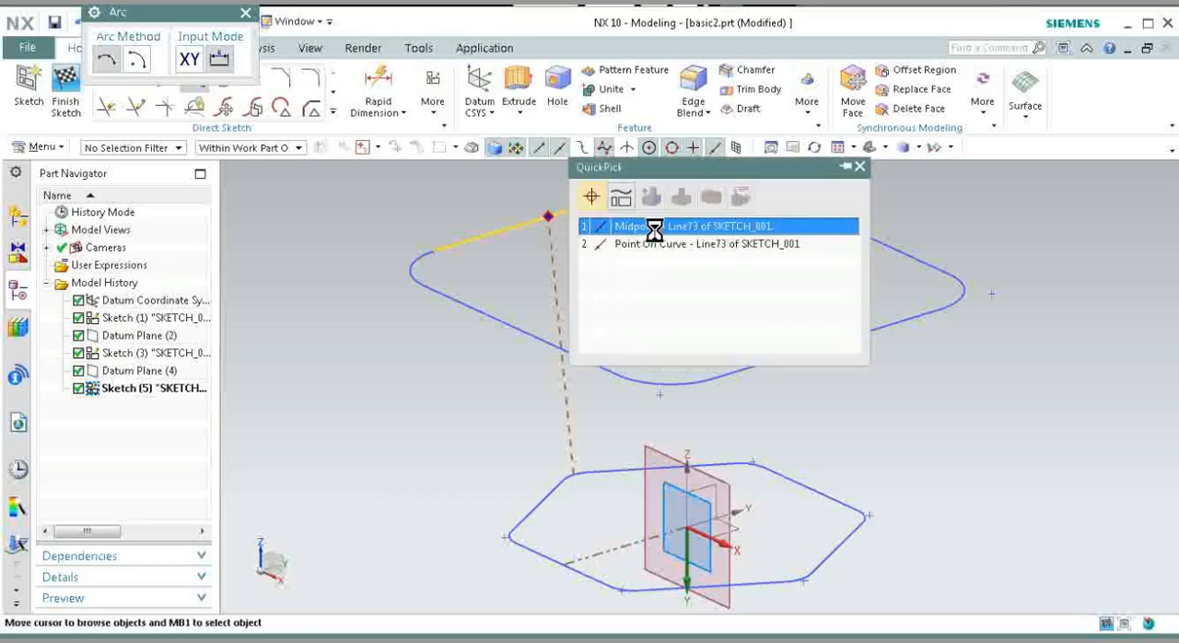
click(653, 227)
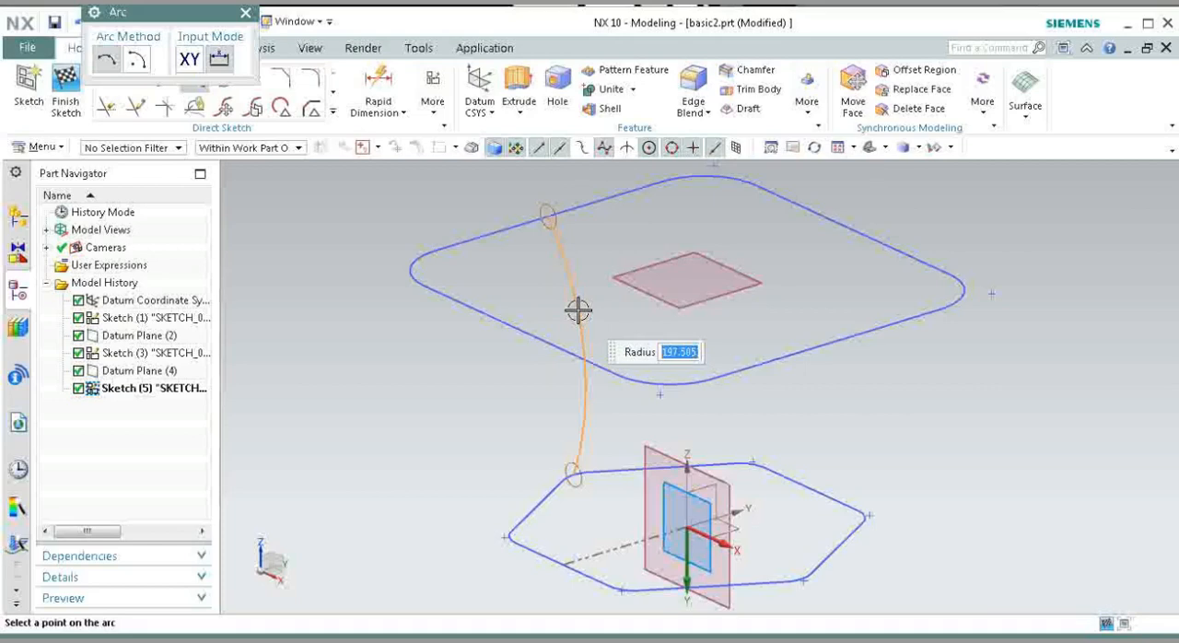
text(200)
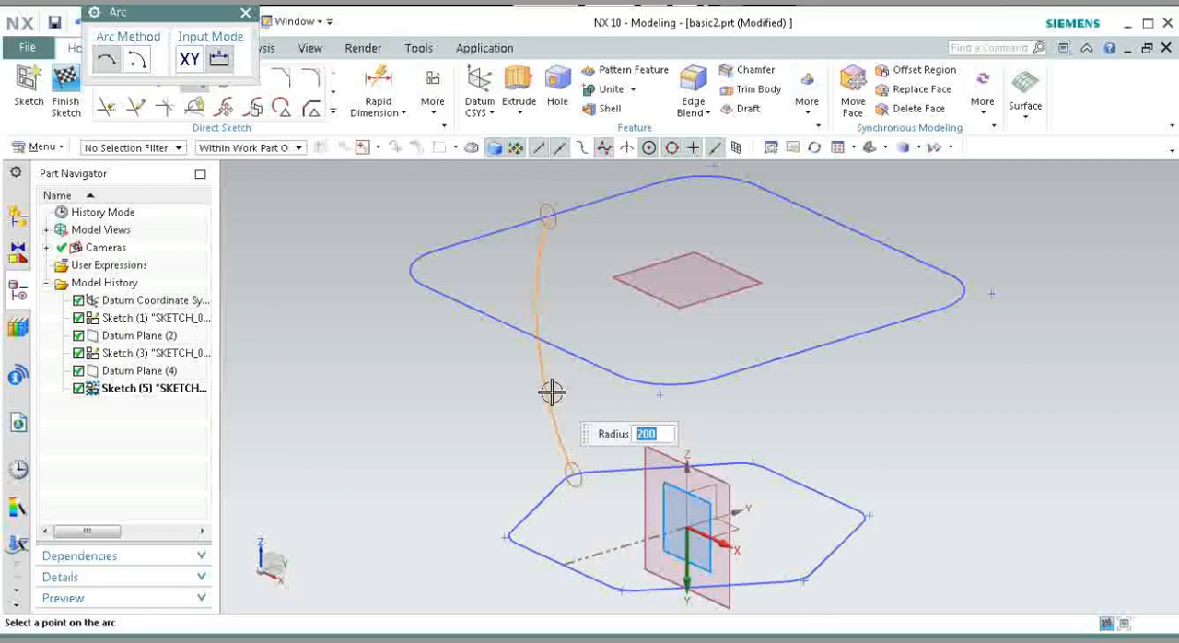
click(551, 393)
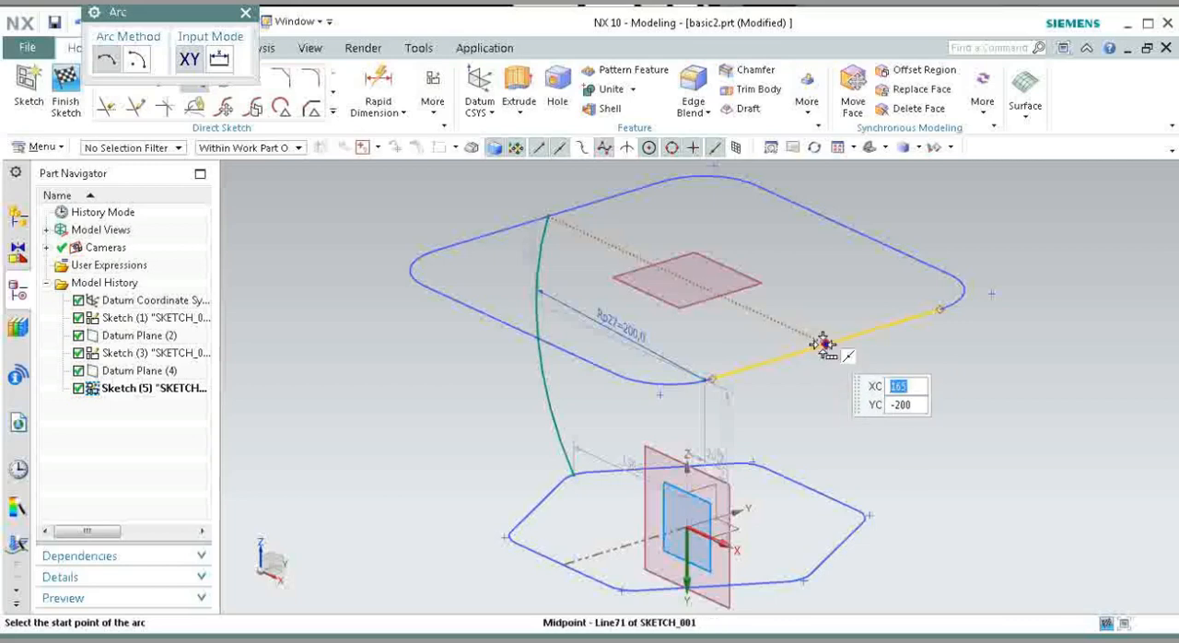
Step: Draw an outward-bulging 200 mm radius arc from the midpoint of the rectangle's +X side to the hexagon's +X corner fillet, and finish the sketch
mouse_move(822, 344)
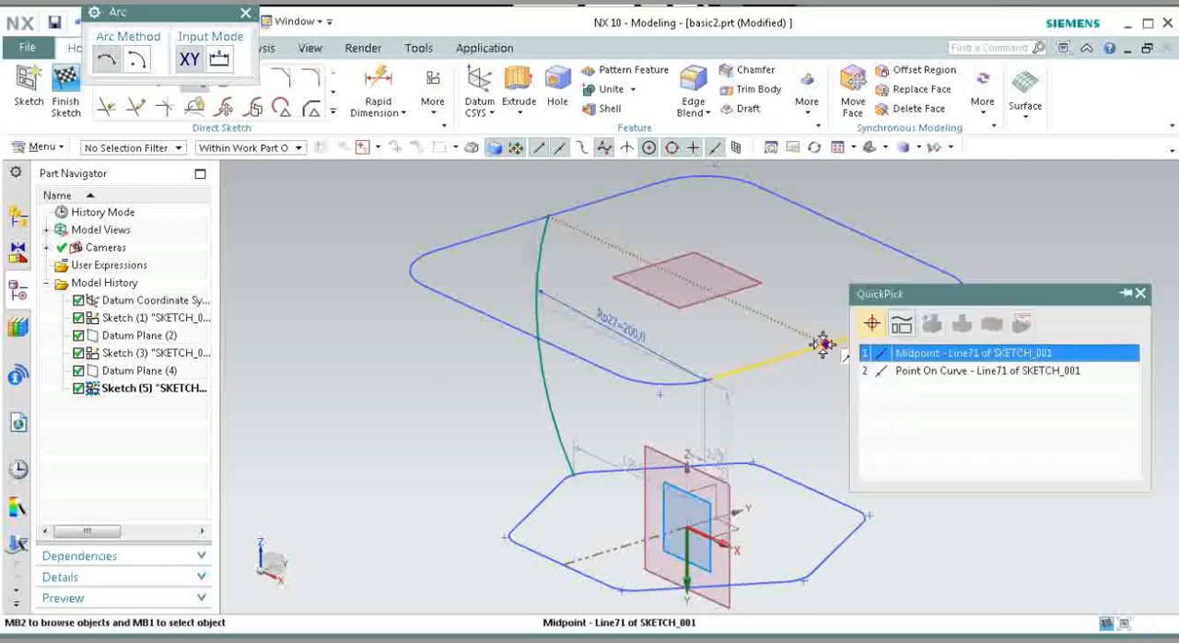
click(933, 356)
scroll(815, 582, up, 5)
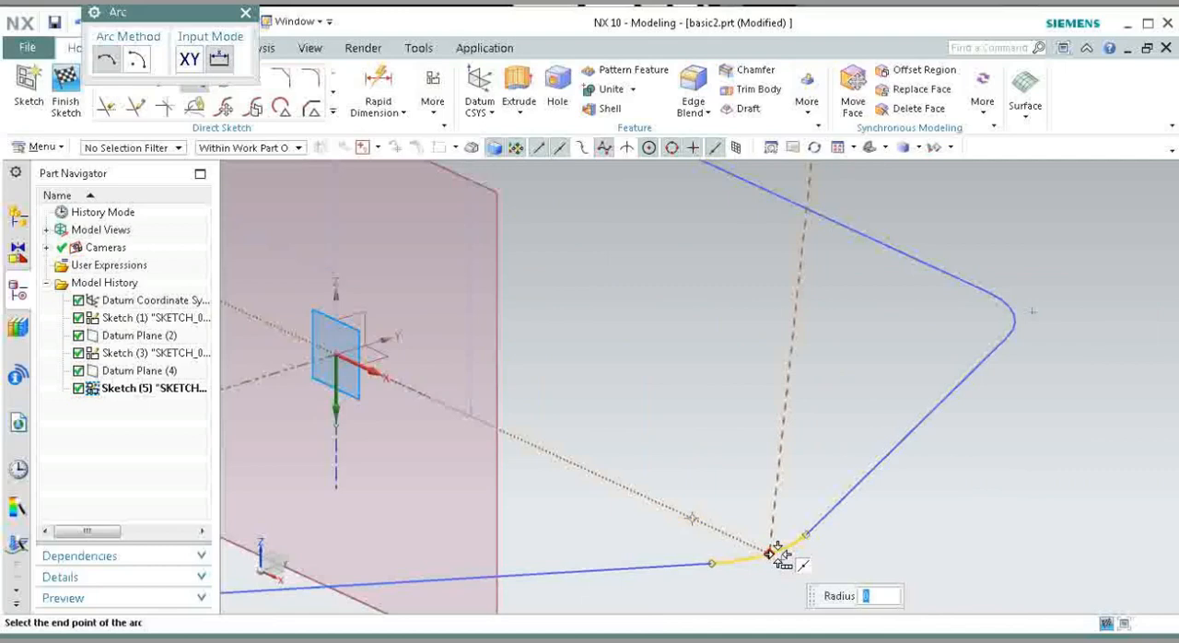
click(776, 549)
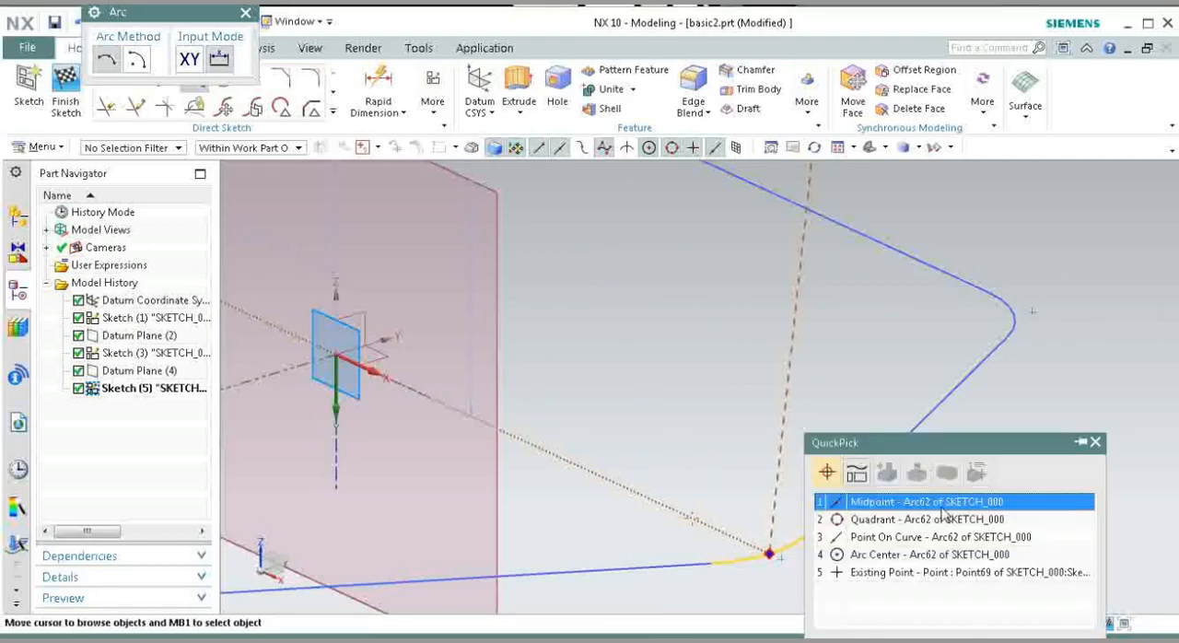
click(936, 519)
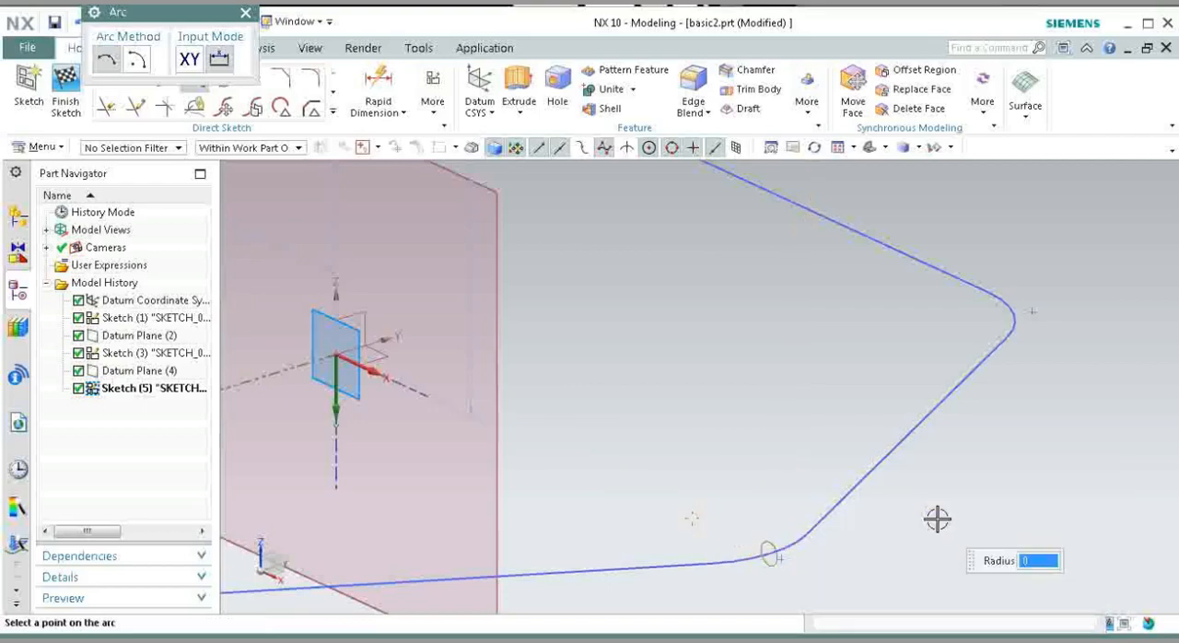
key(Home)
scroll(936, 519, down, 3)
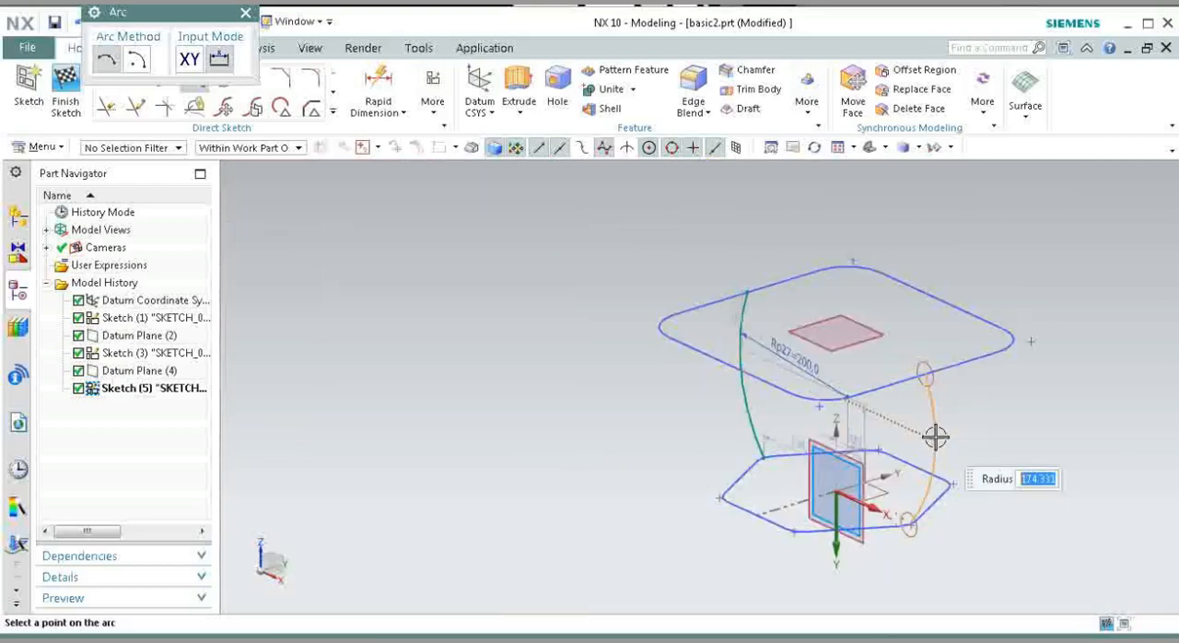
text(2)
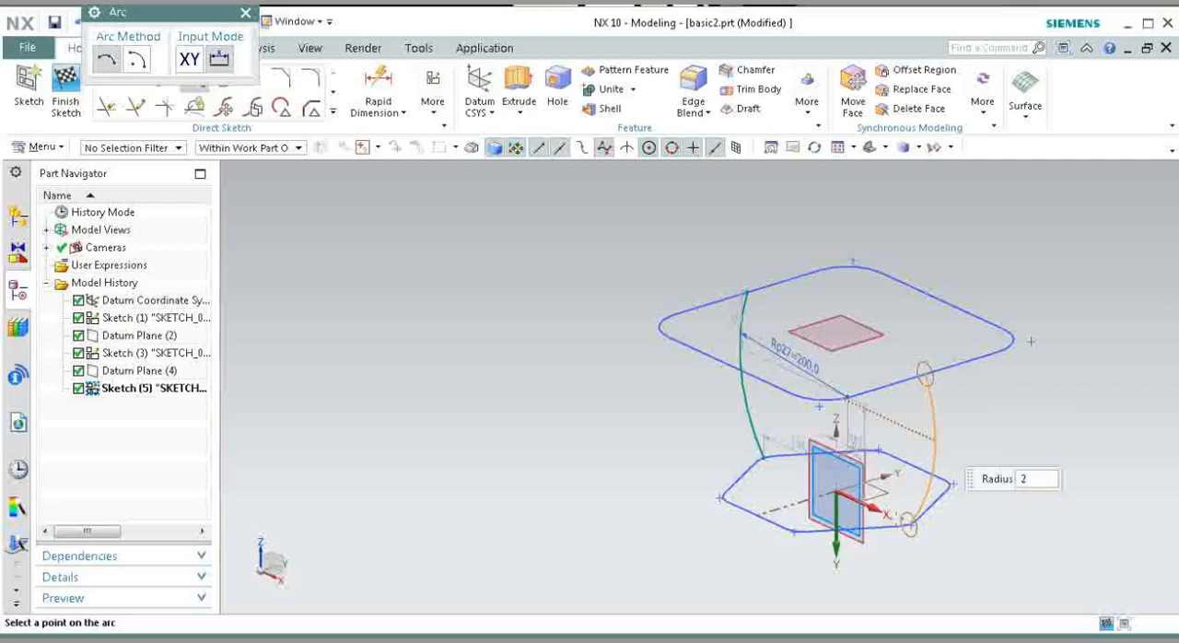
text(00)
key(Return)
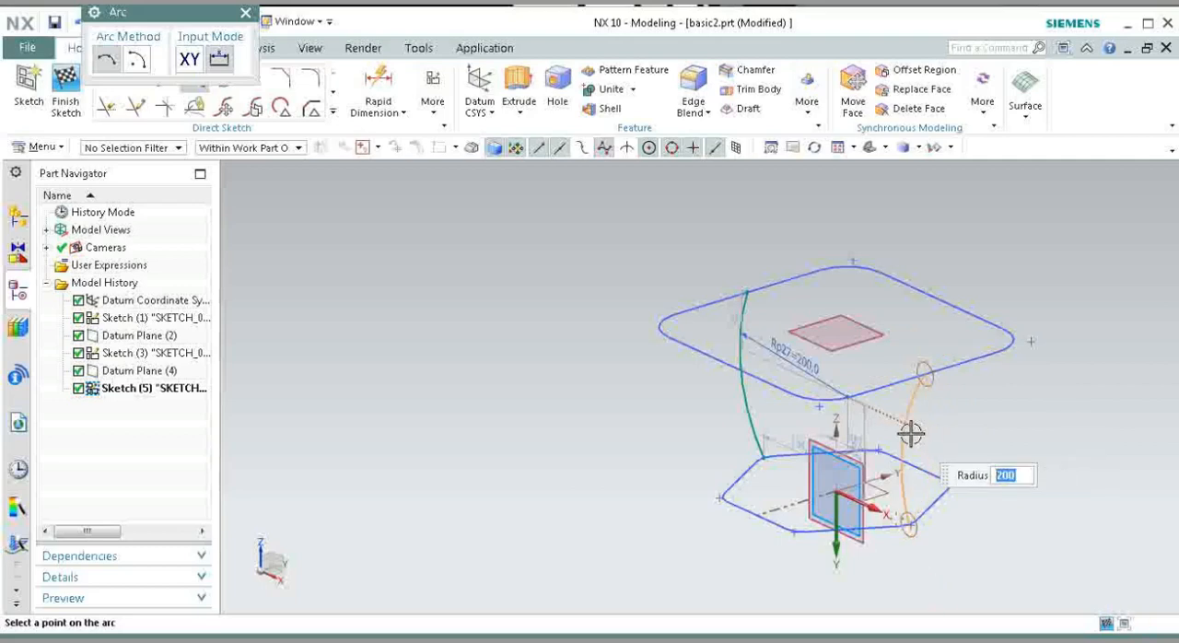
click(925, 429)
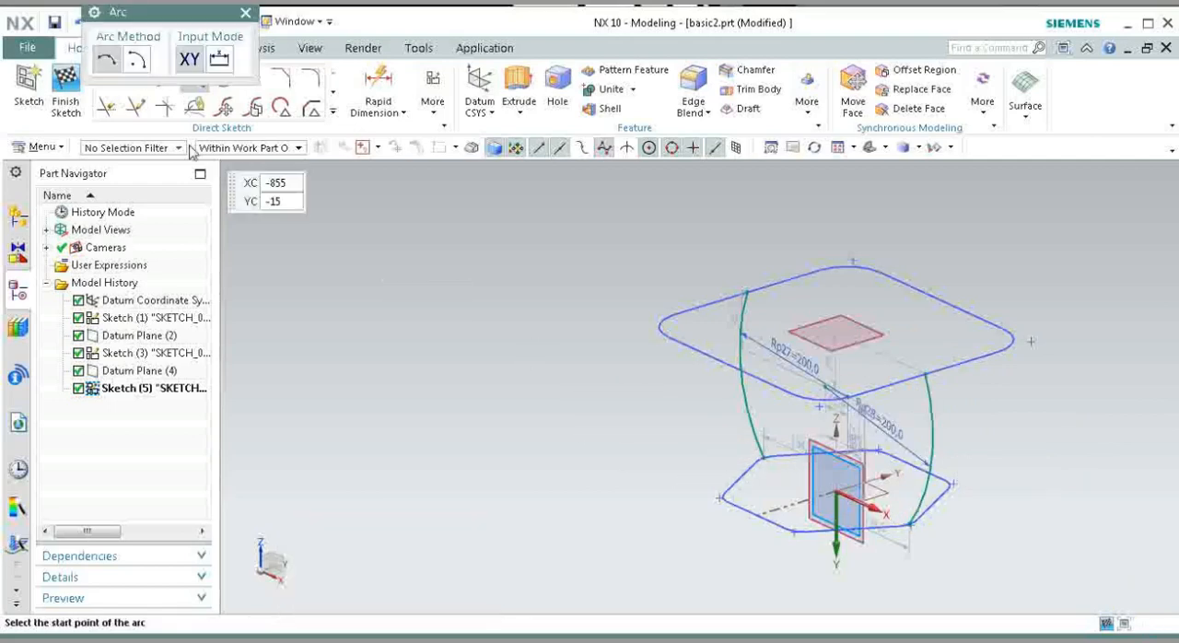
click(65, 92)
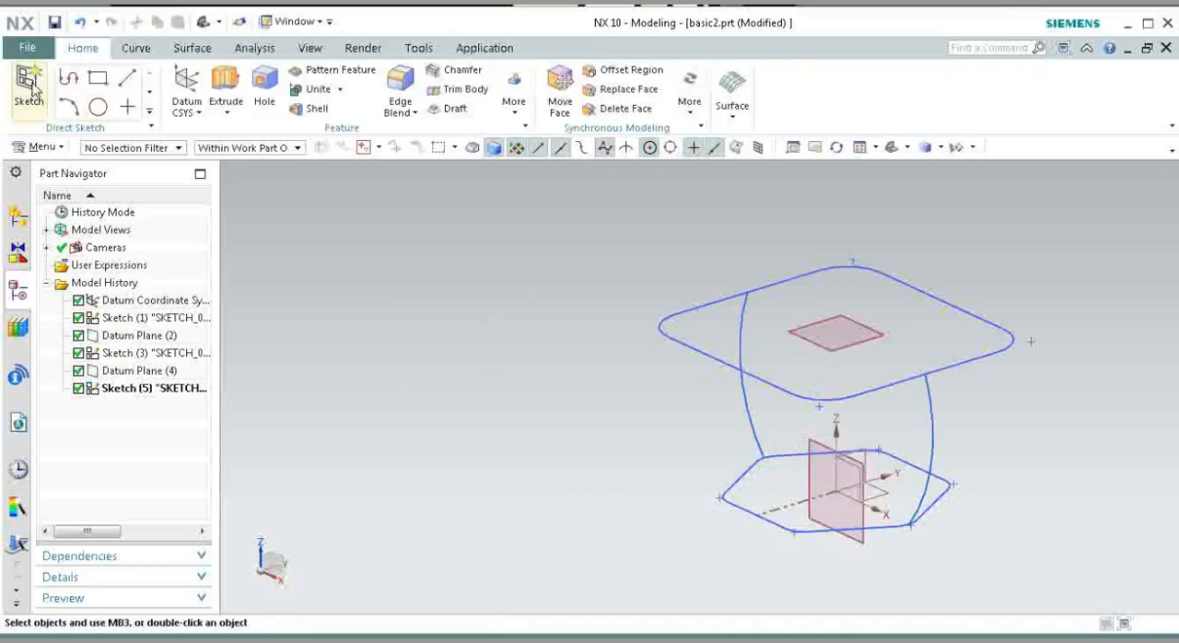
Step: Start a new sketch on a created plane coincident with the YZ plane
click(29, 84)
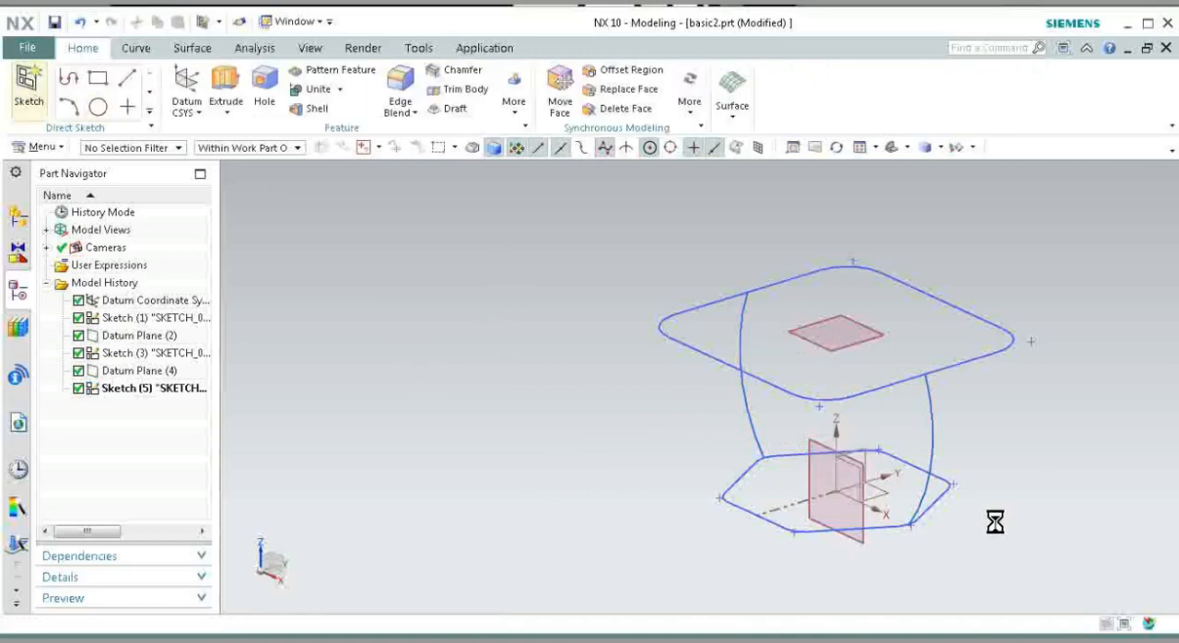
scroll(887, 482, up, 5)
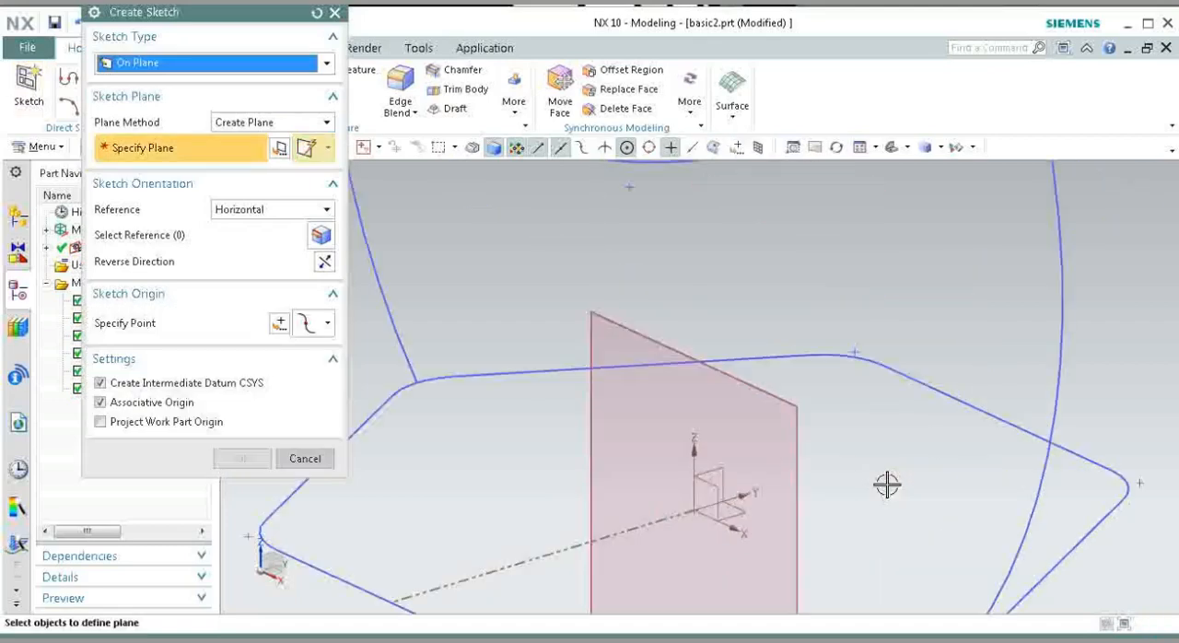
click(718, 472)
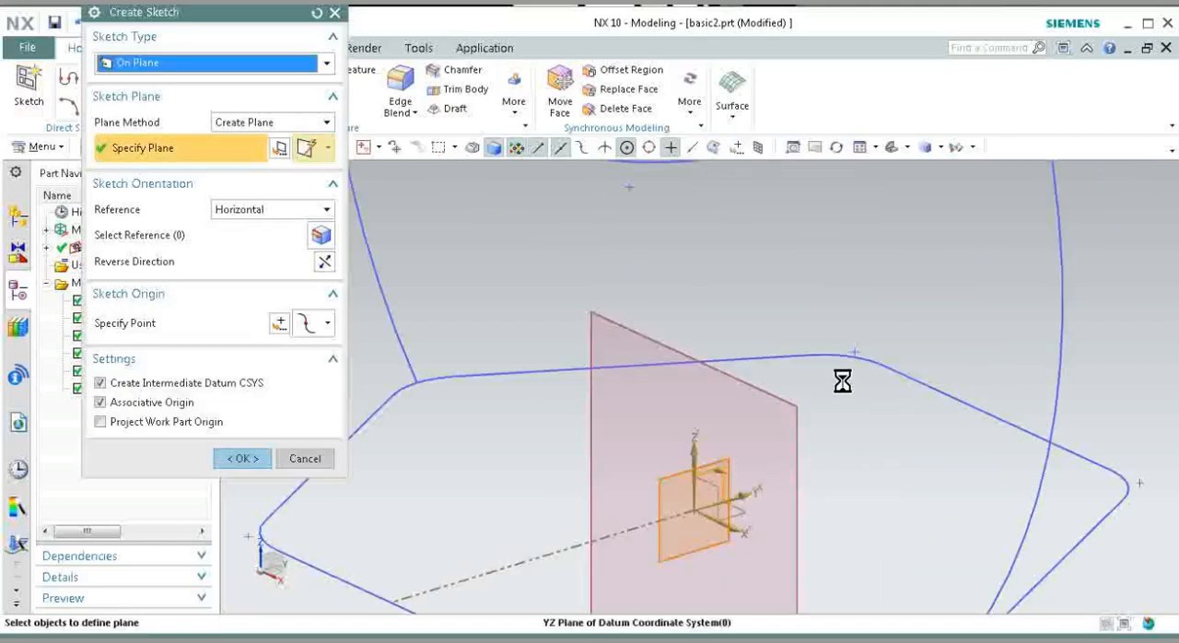
click(246, 458)
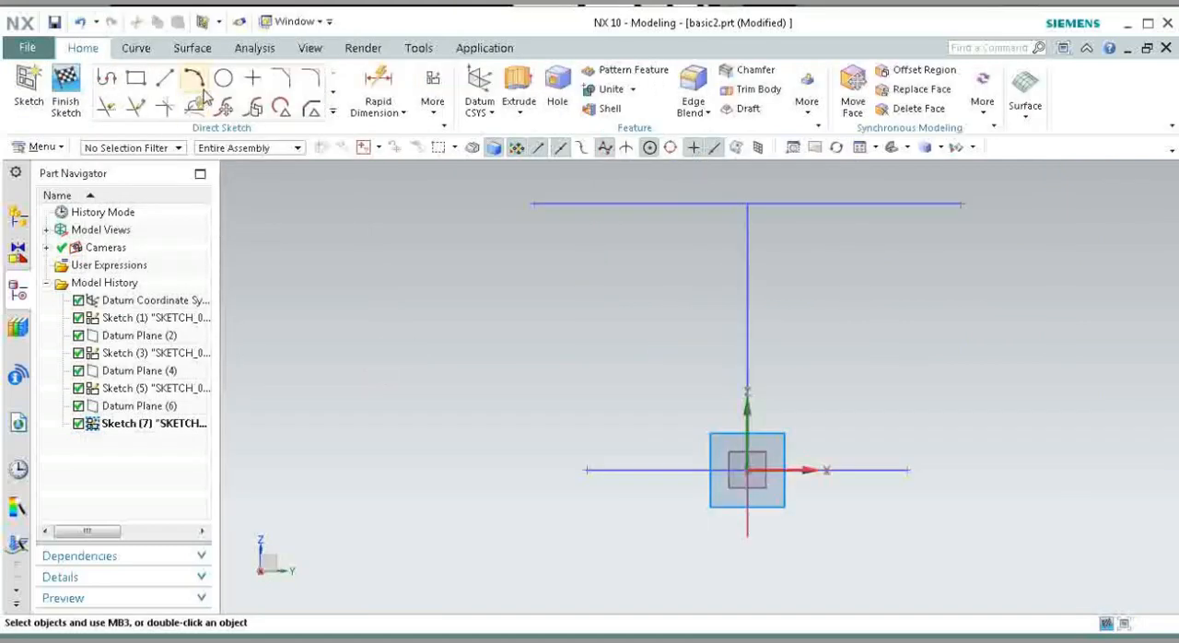
Step: Start a three-point arc from the middle of the rectangle's -Y side to the middle of the hexagon's -Y side below
click(194, 83)
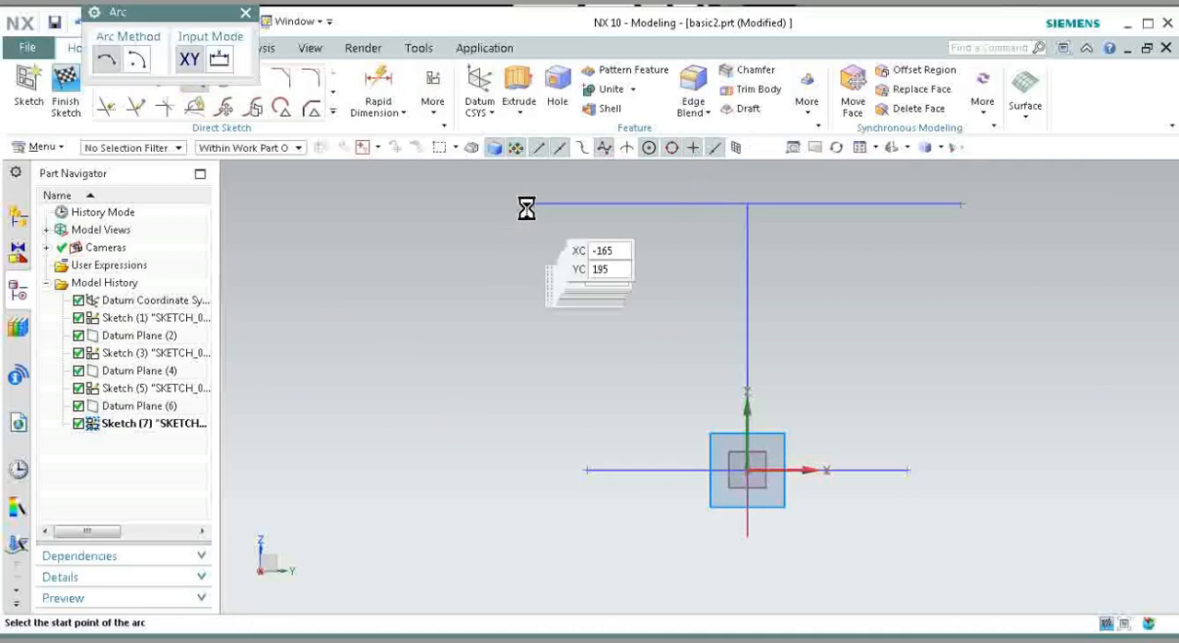
scroll(508, 201, up, 3)
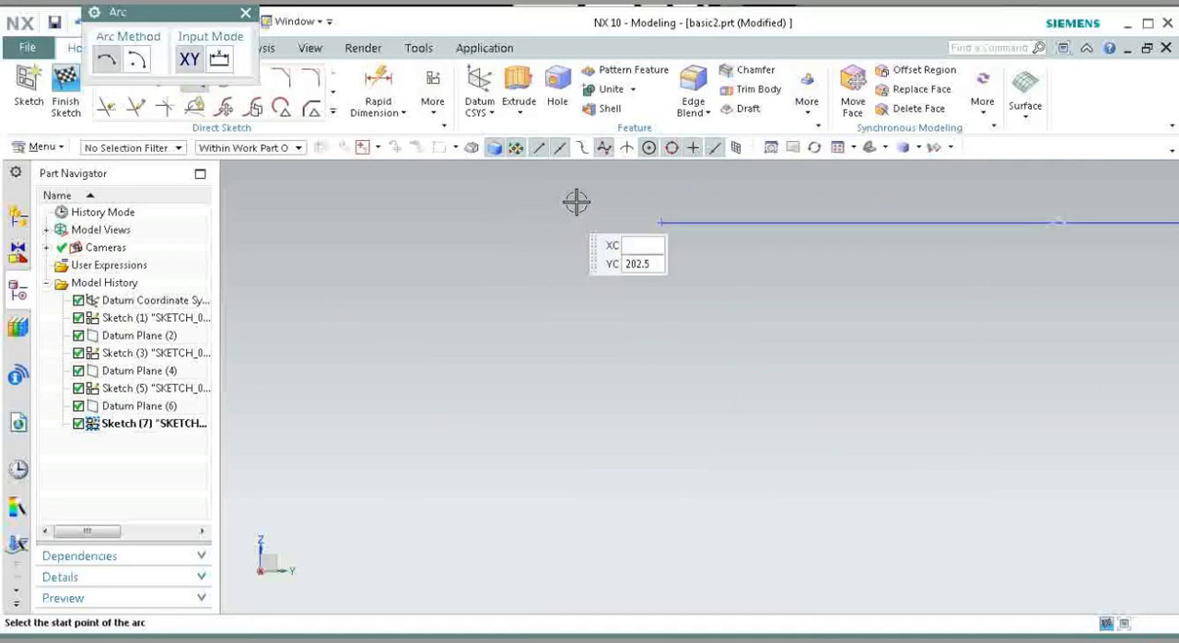
click(655, 221)
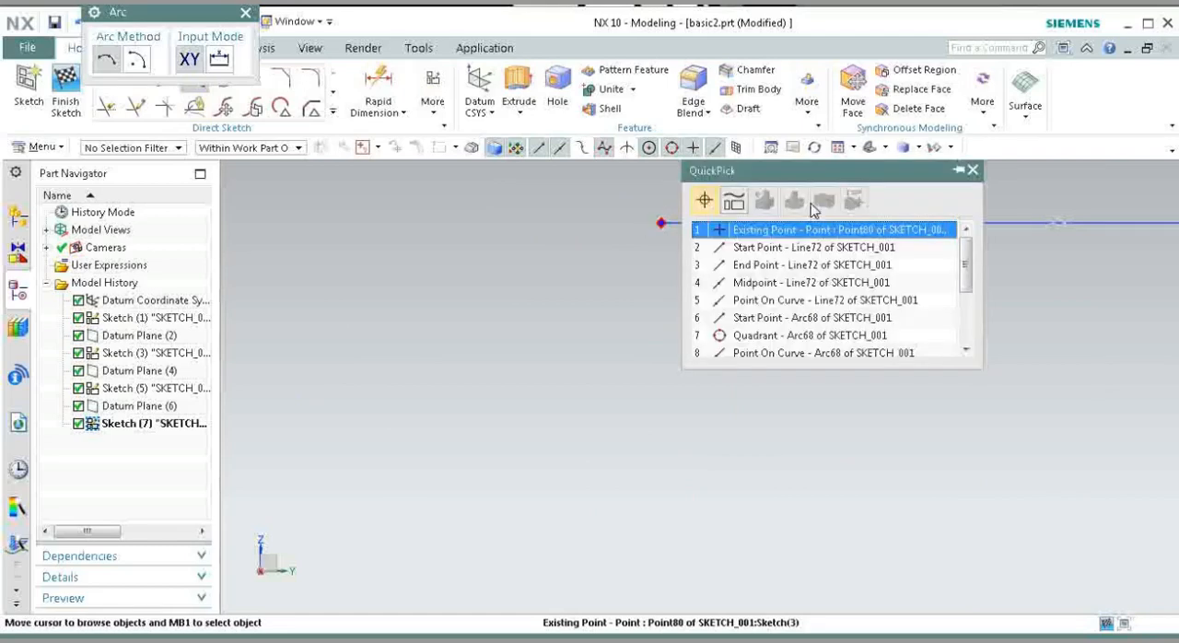
click(893, 230)
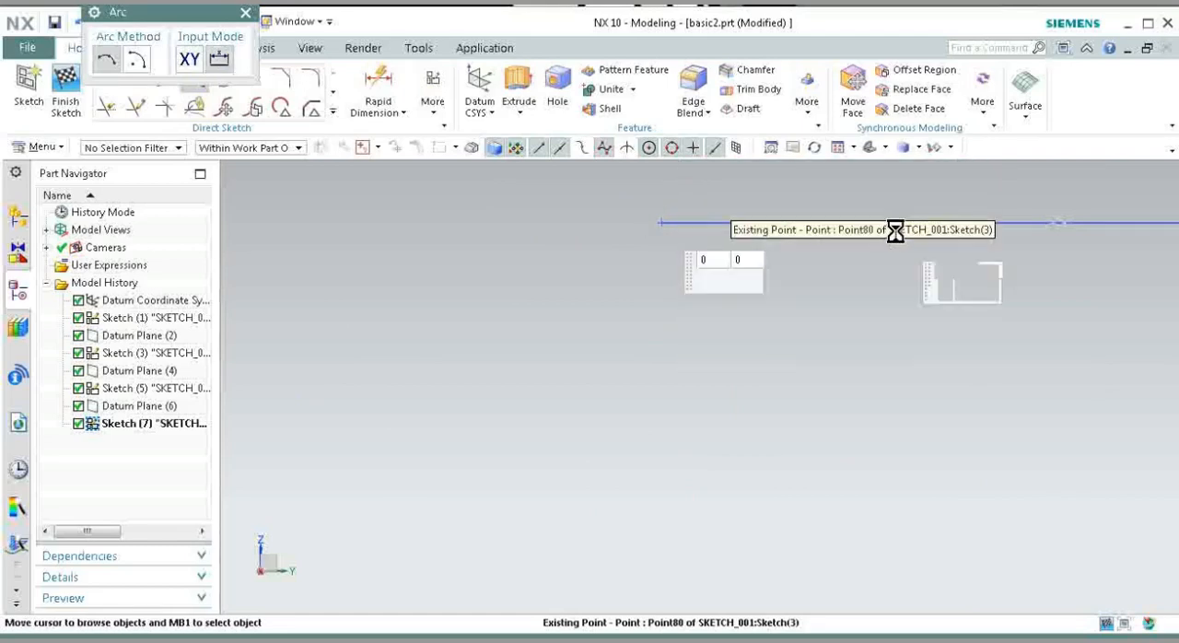
click(871, 148)
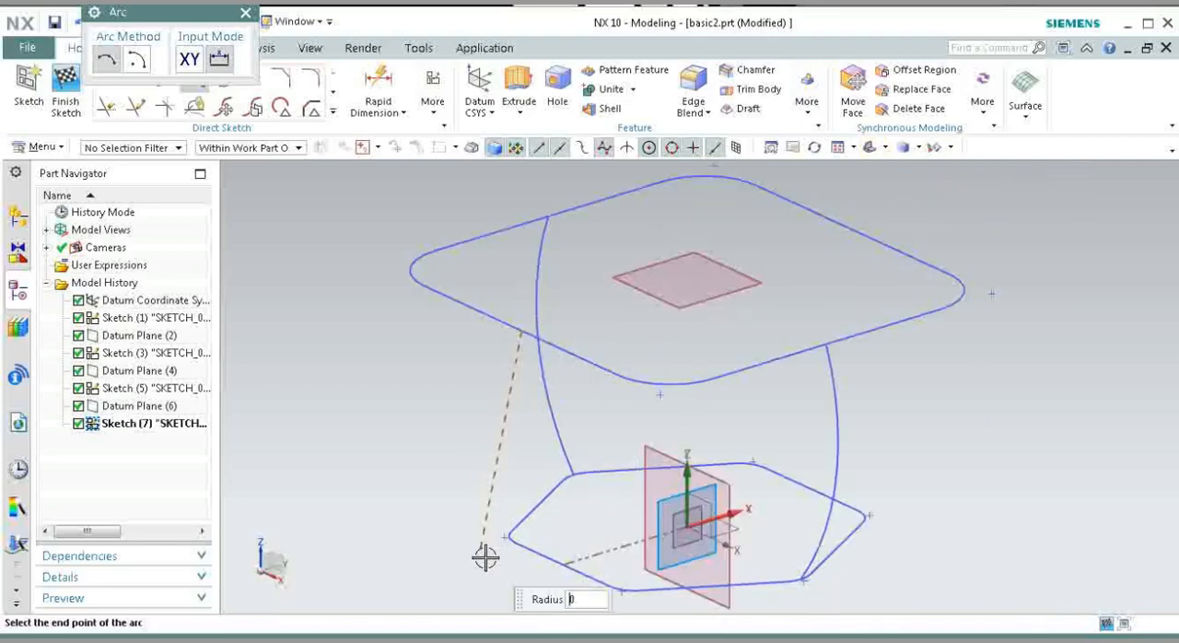
scroll(543, 580, up, 5)
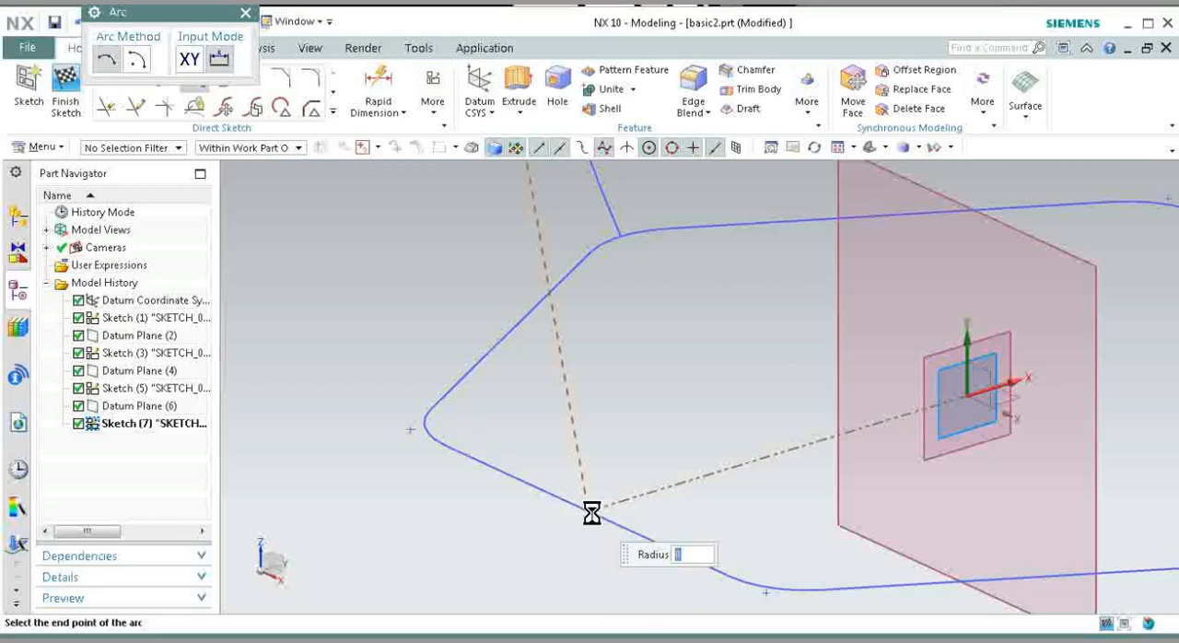
click(589, 512)
Step: Give the -Y side arc a radius of 190 mm and place it bulging outward
scroll(590, 512, down, 2)
scroll(590, 512, down, 2)
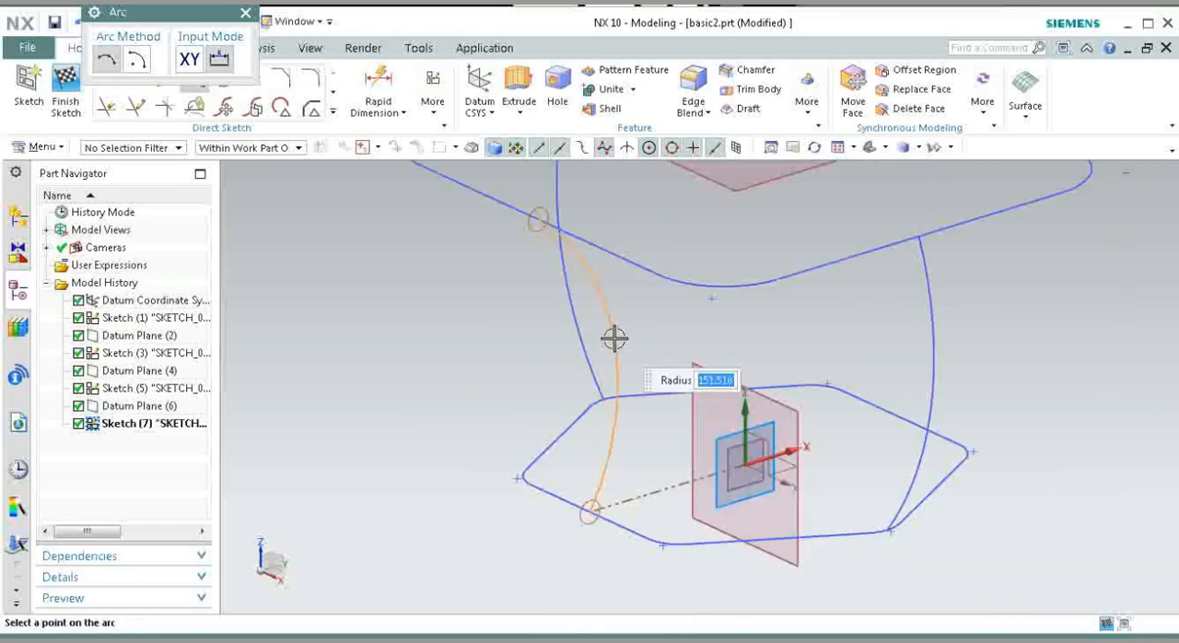
scroll(614, 339, down, 2)
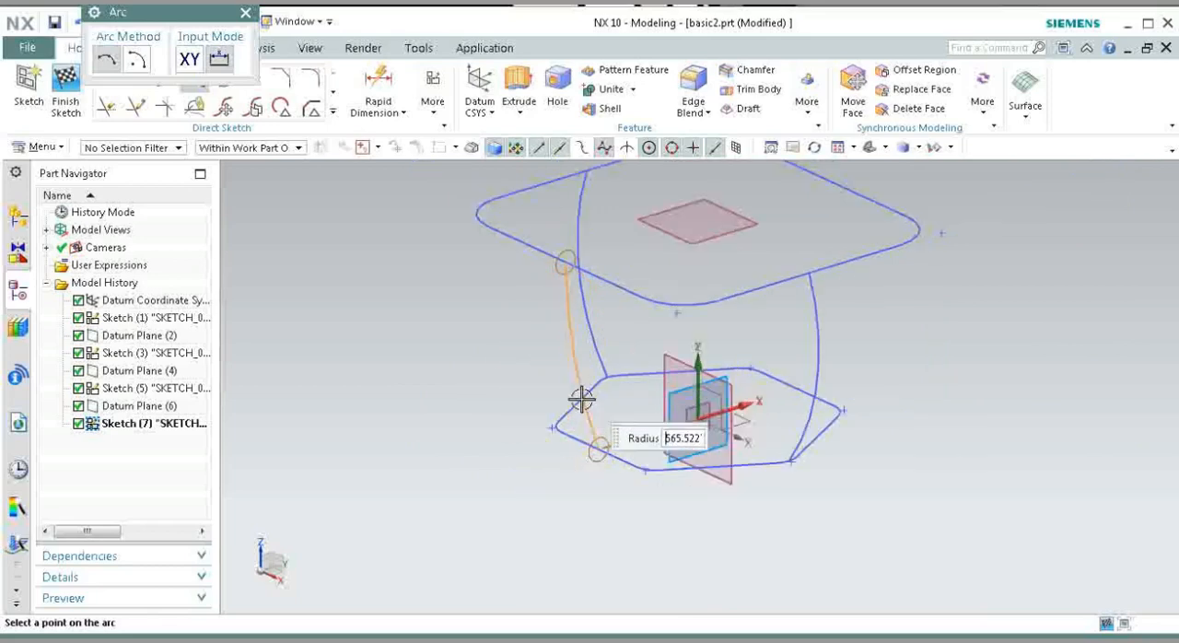
click(580, 402)
click(580, 403)
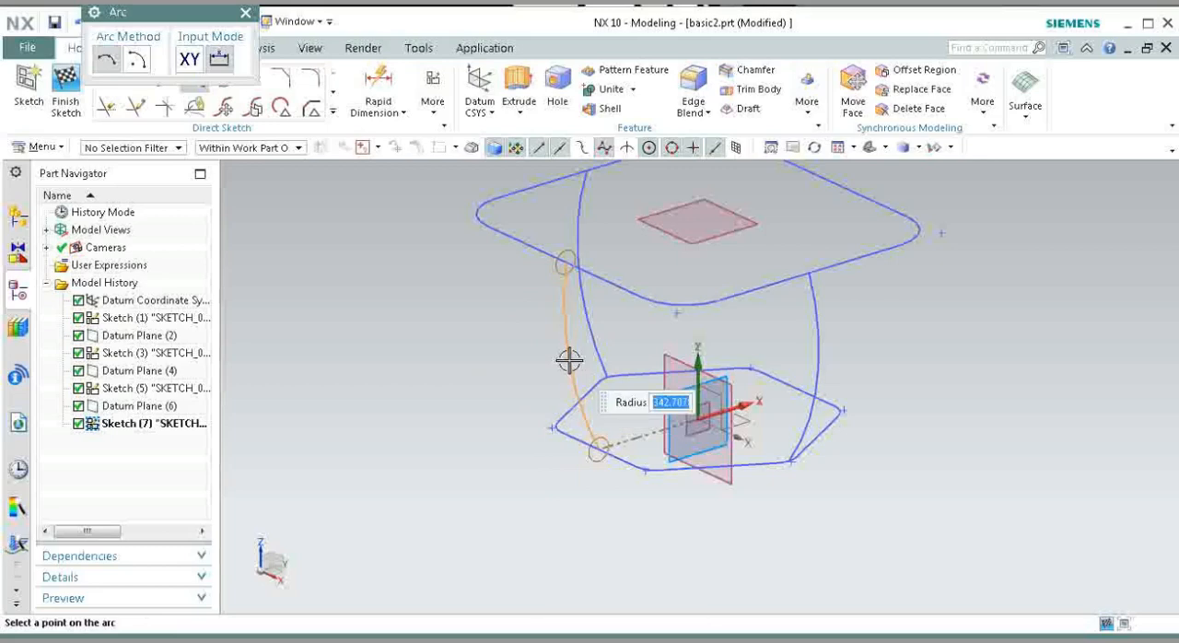
text(320)
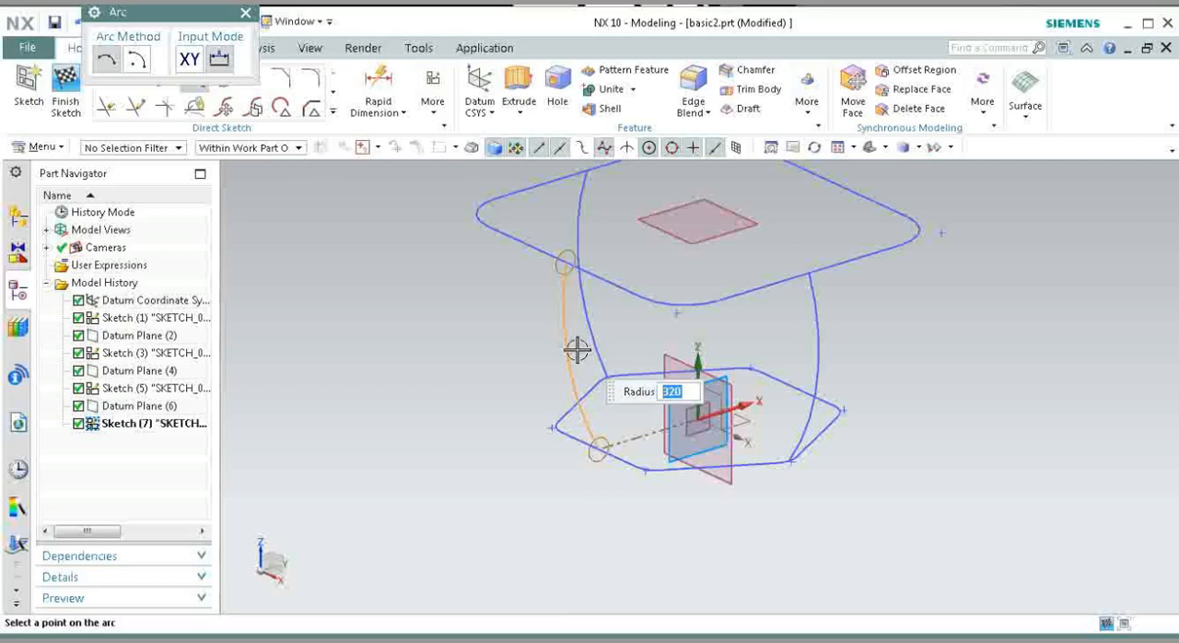
text(22)
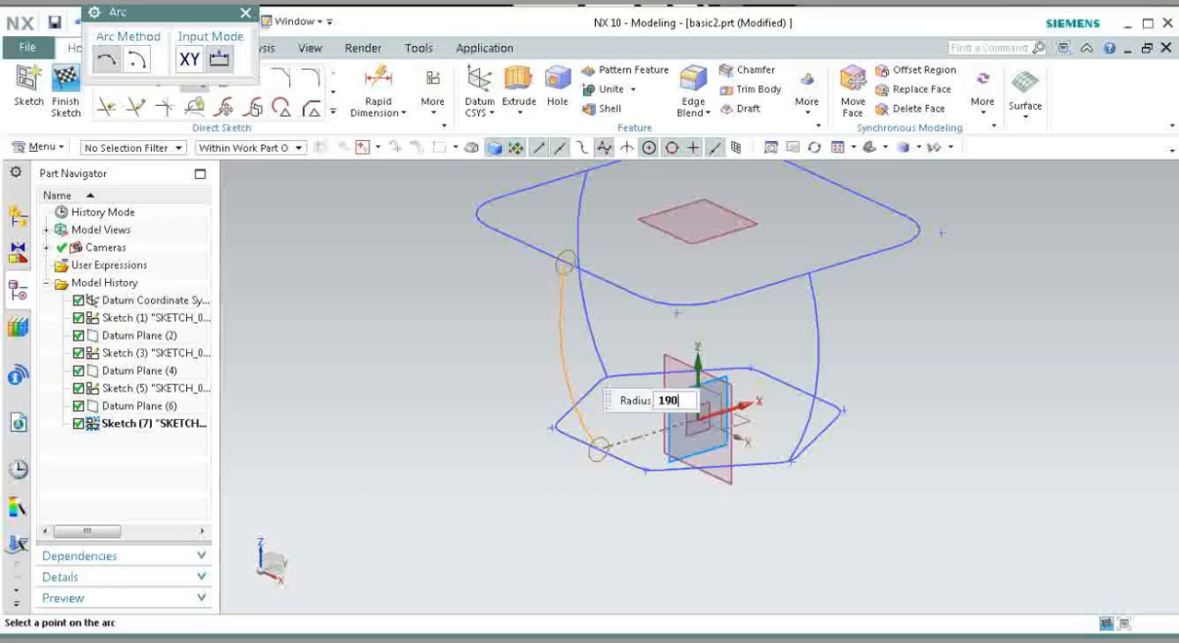
key(Return)
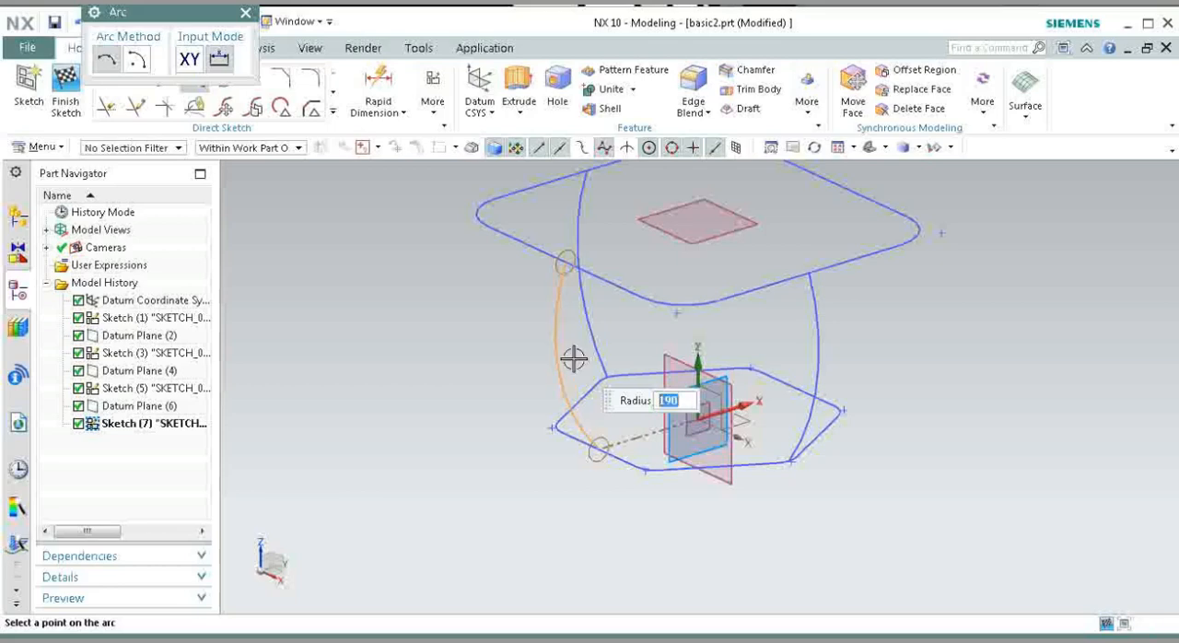
click(574, 359)
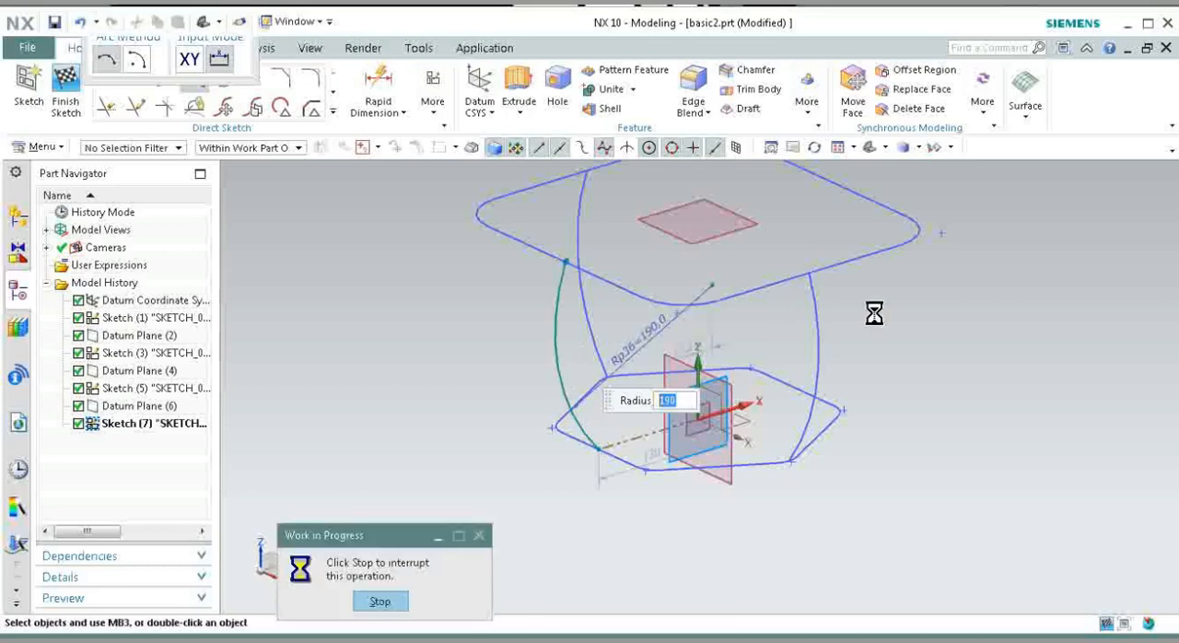
Step: Draw an outward-bulging 190 mm radius arc from the midpoint of the rectangle's +Y side to the hexagon's +Y side midpoint, and finish the sketch
scroll(758, 467, down, 3)
scroll(792, 335, up, 2)
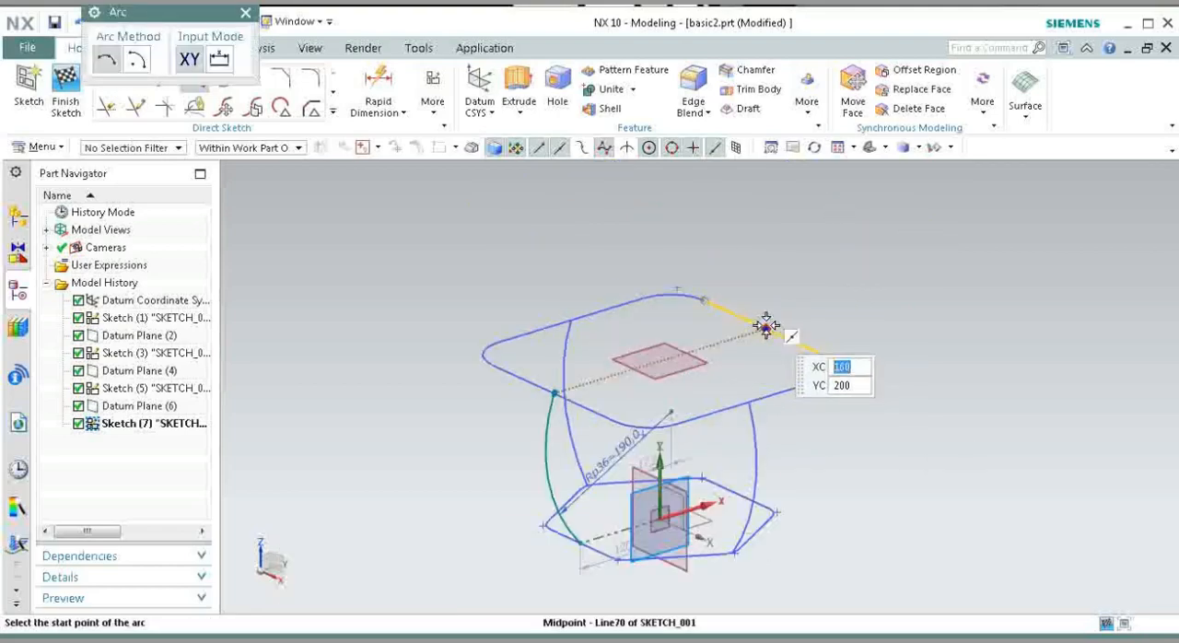
click(766, 326)
scroll(816, 516, up, 3)
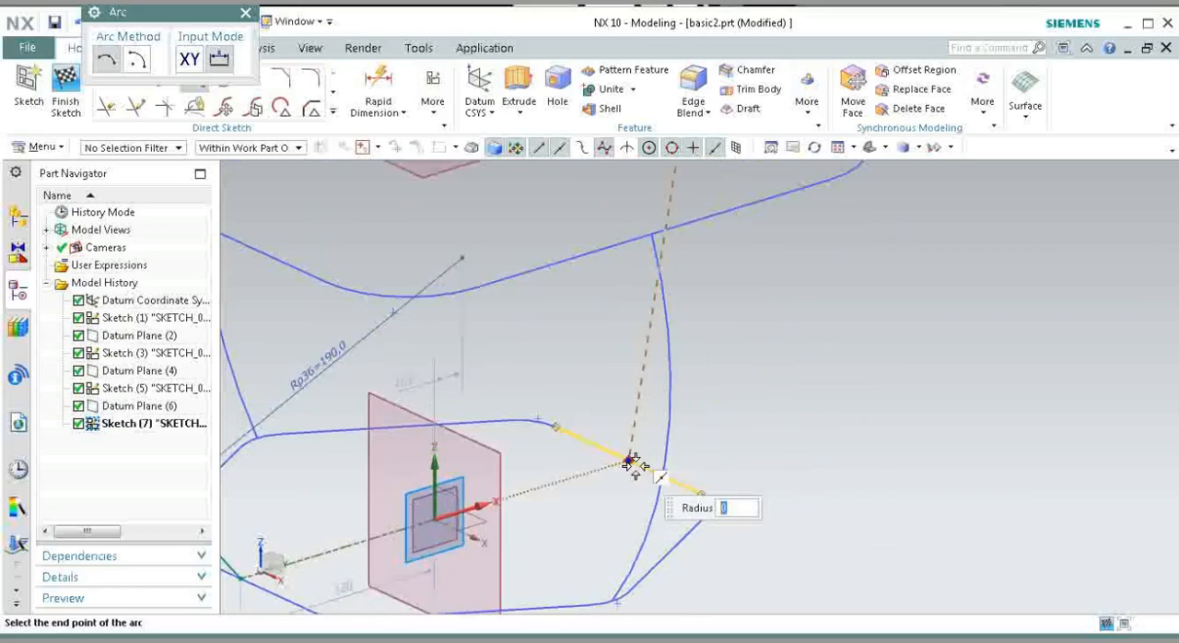
click(632, 460)
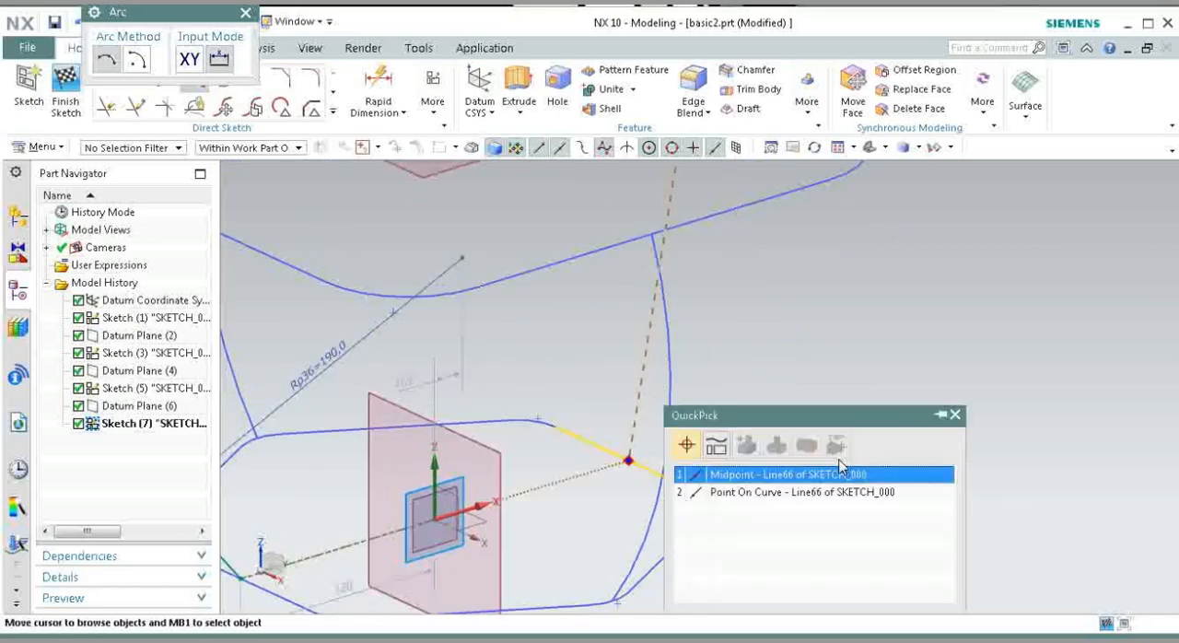
click(833, 477)
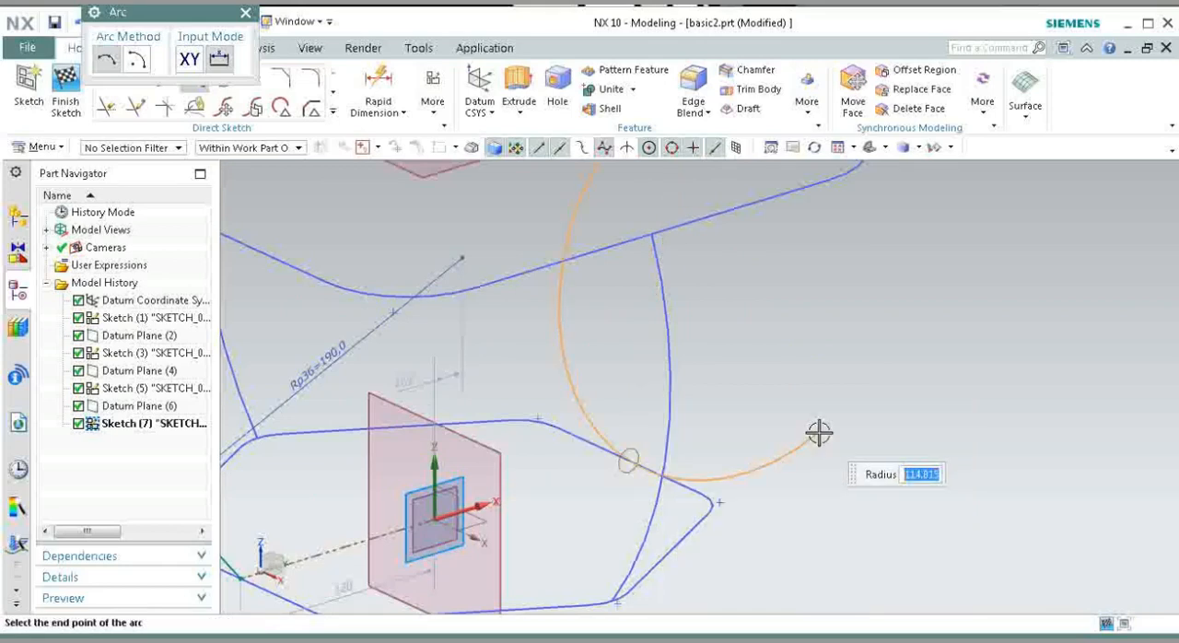
scroll(792, 451, down, 4)
click(763, 386)
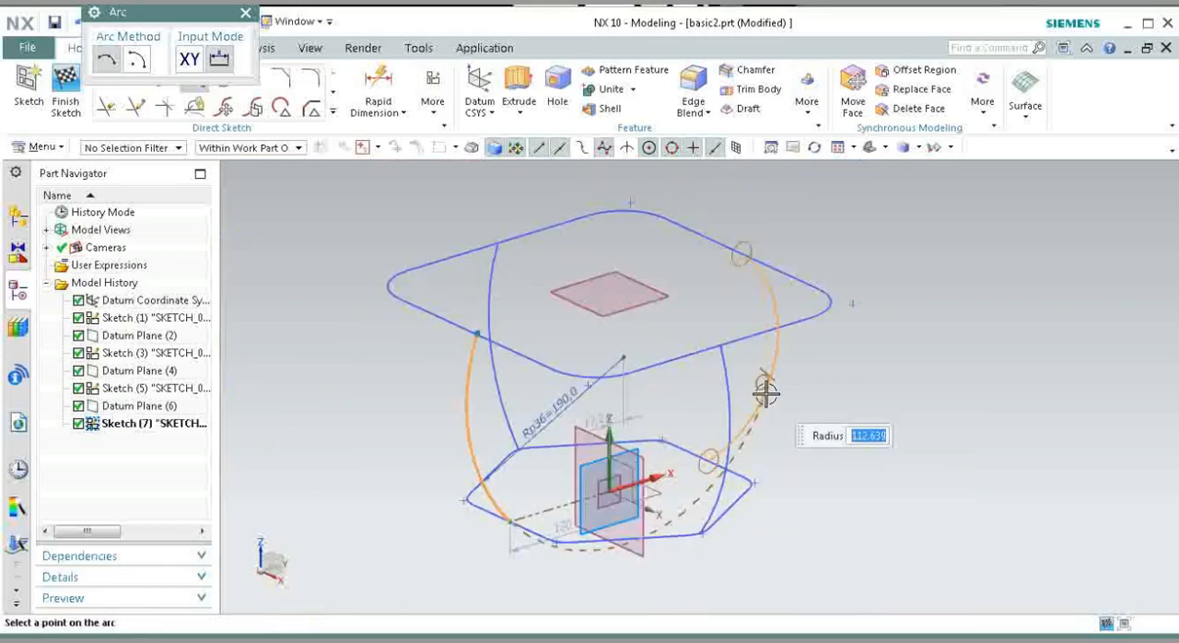
text(190)
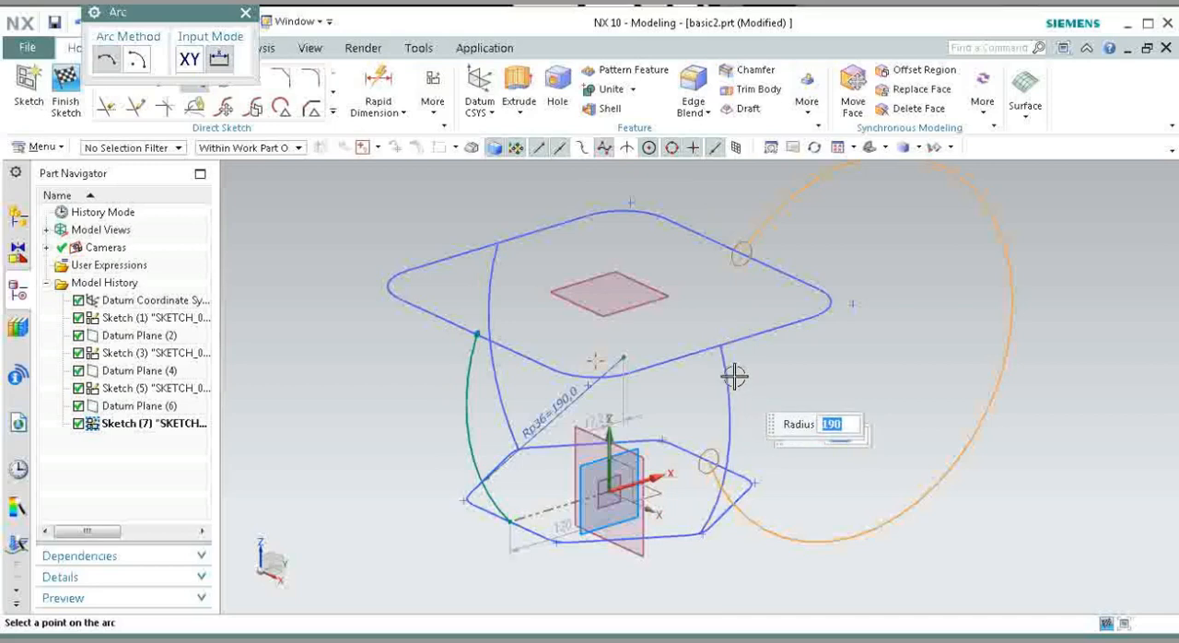
click(738, 374)
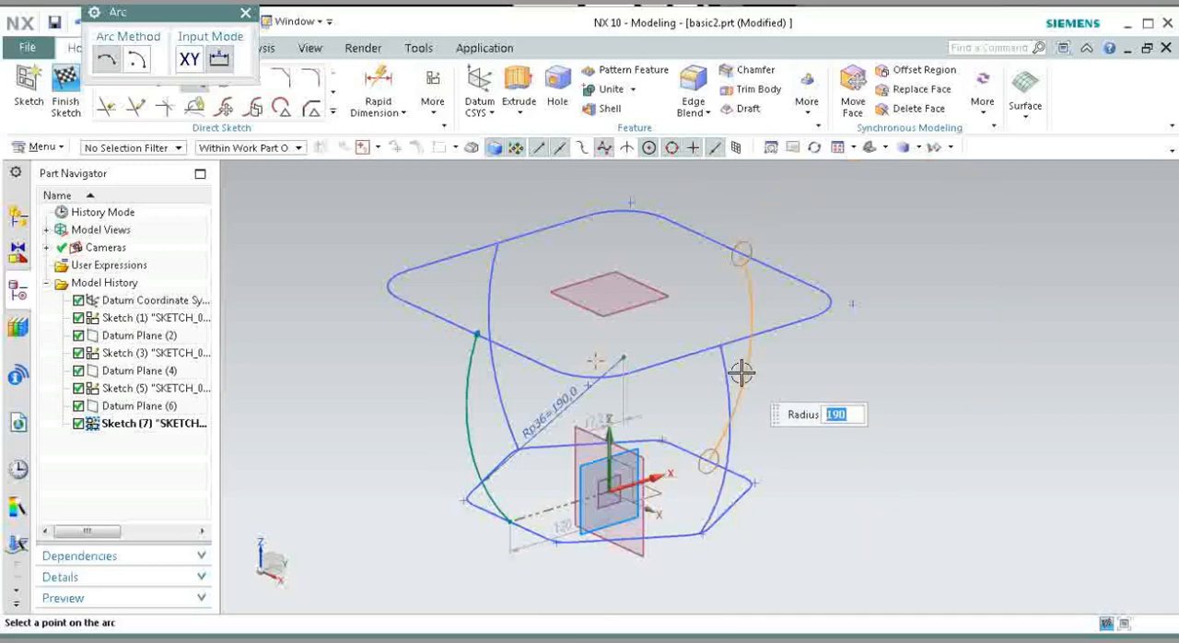
click(742, 372)
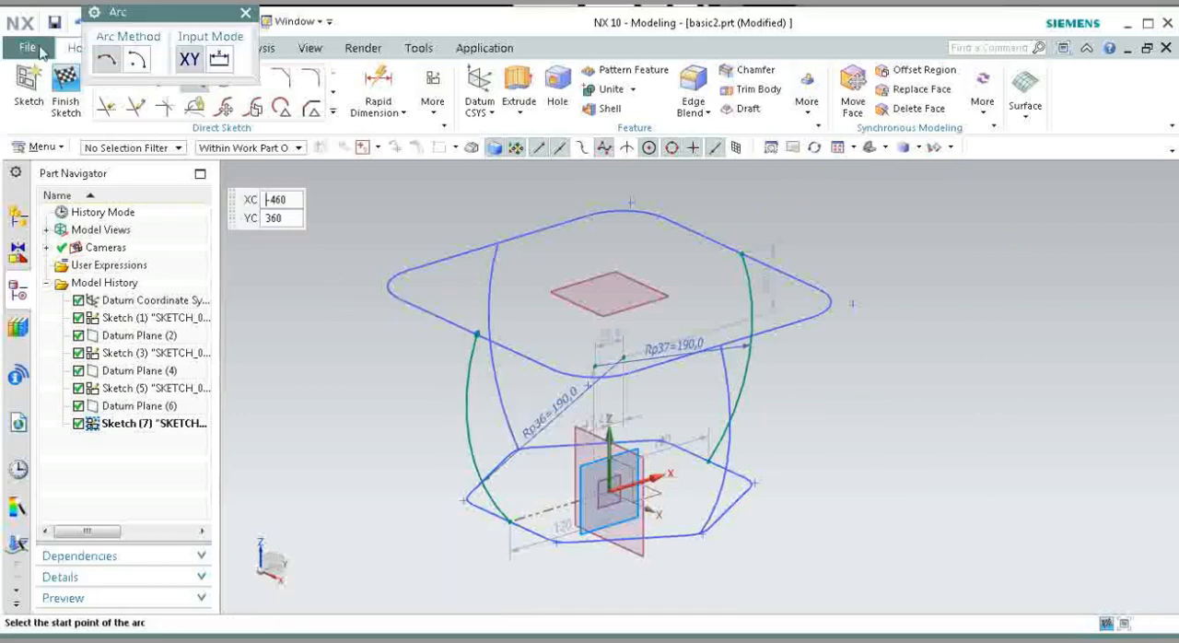
click(65, 74)
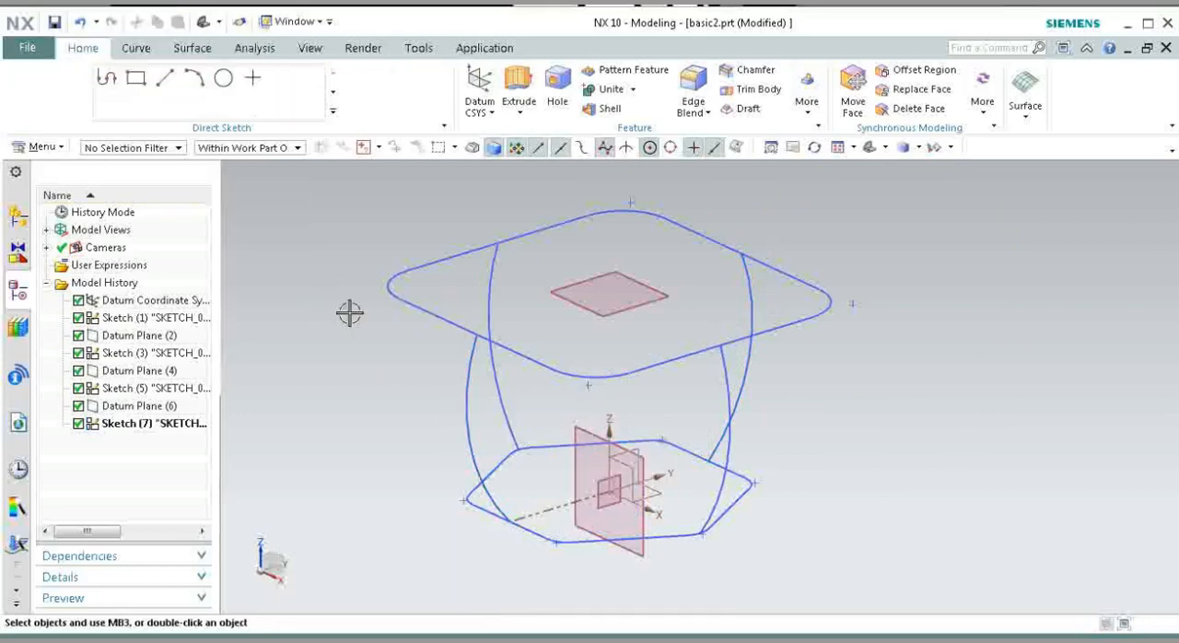
Step: Hide the three created datum planes: Datum Plane (4), Datum Plane (2) and Datum Plane (6)
scroll(937, 387, down, 3)
scroll(900, 430, up, 2)
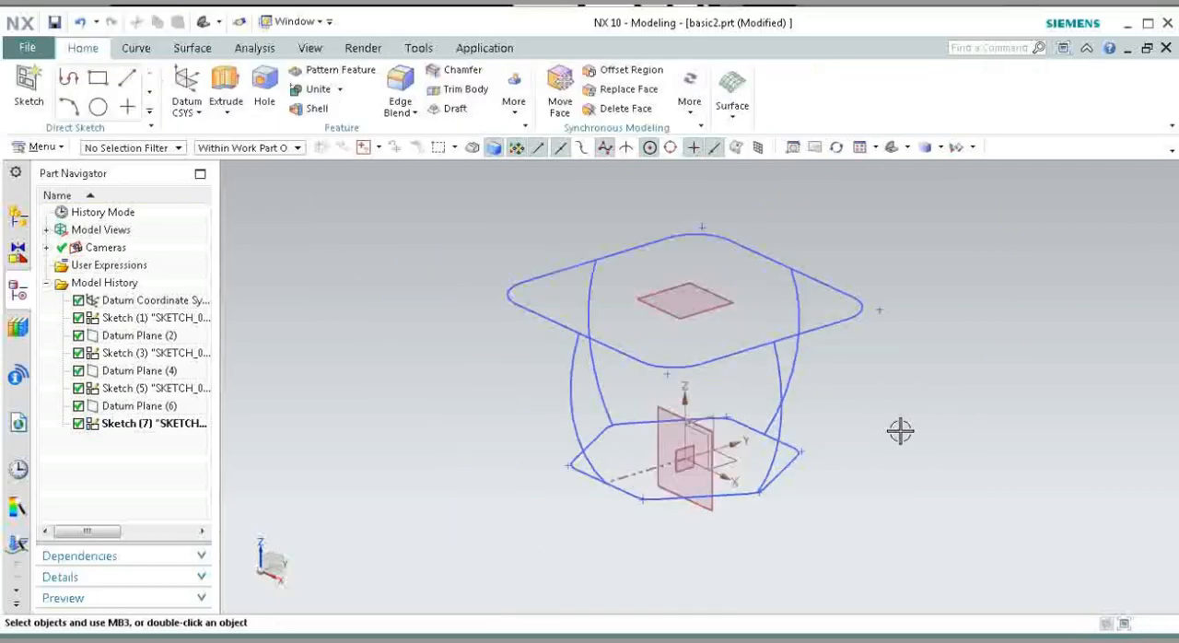
right_click(662, 449)
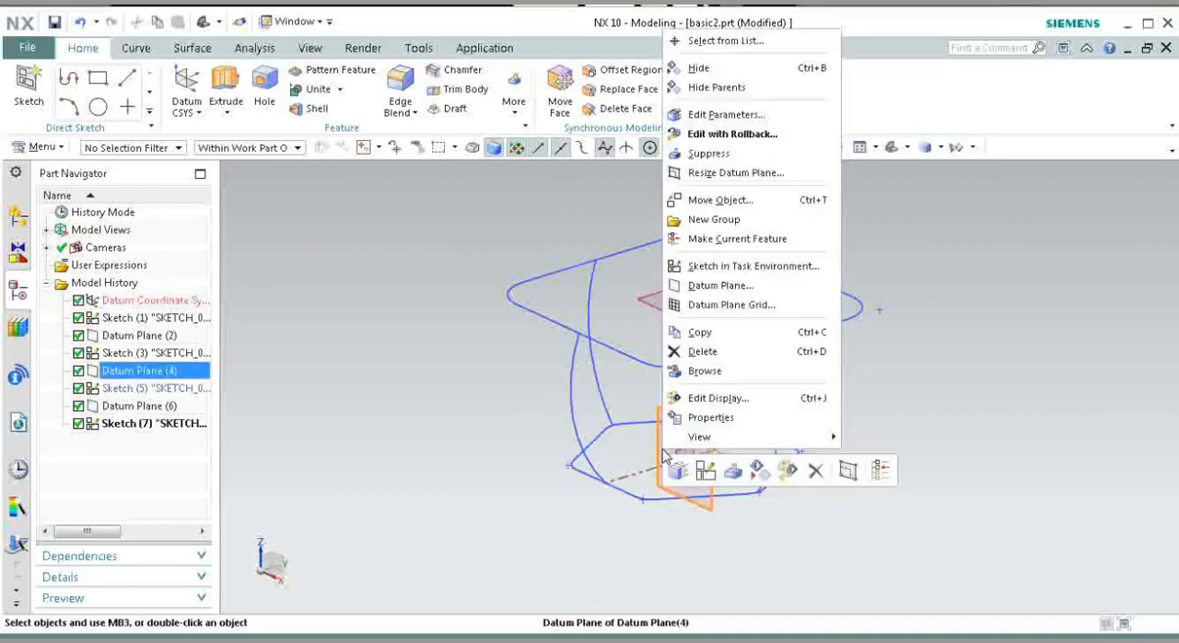
click(713, 68)
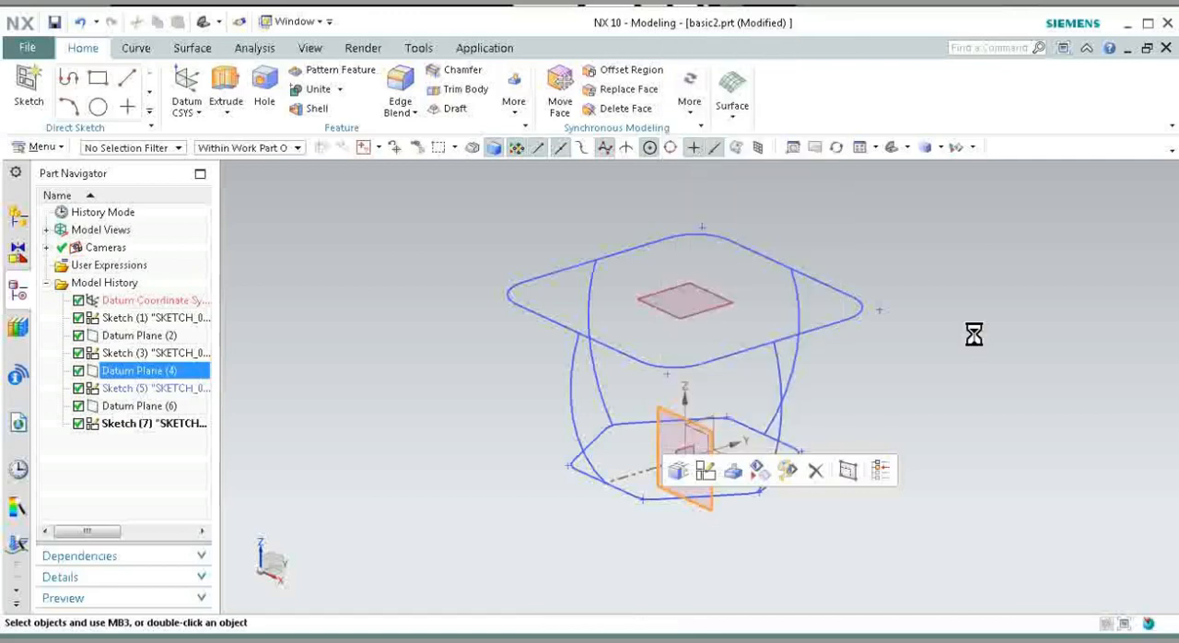
right_click(707, 294)
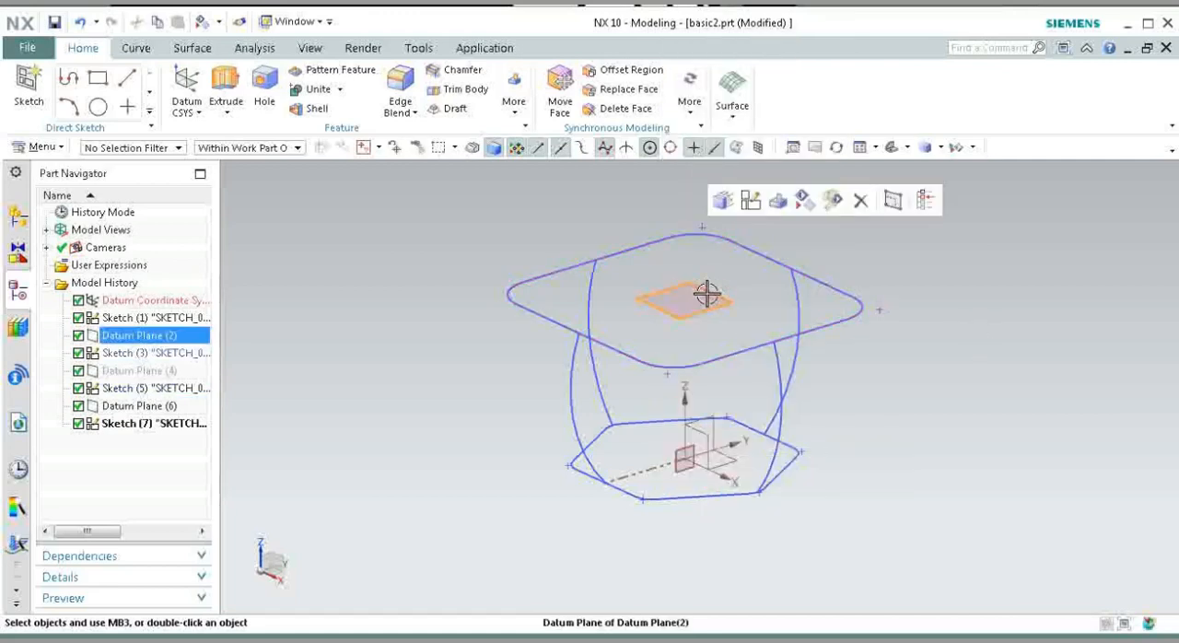
click(756, 266)
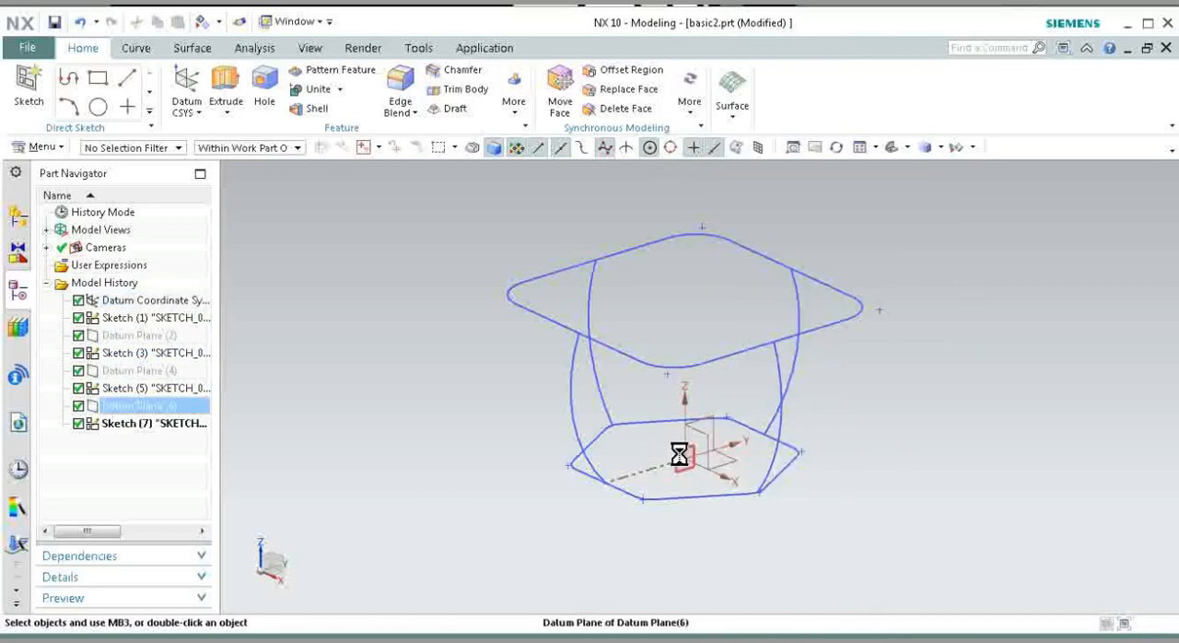
right_click(677, 453)
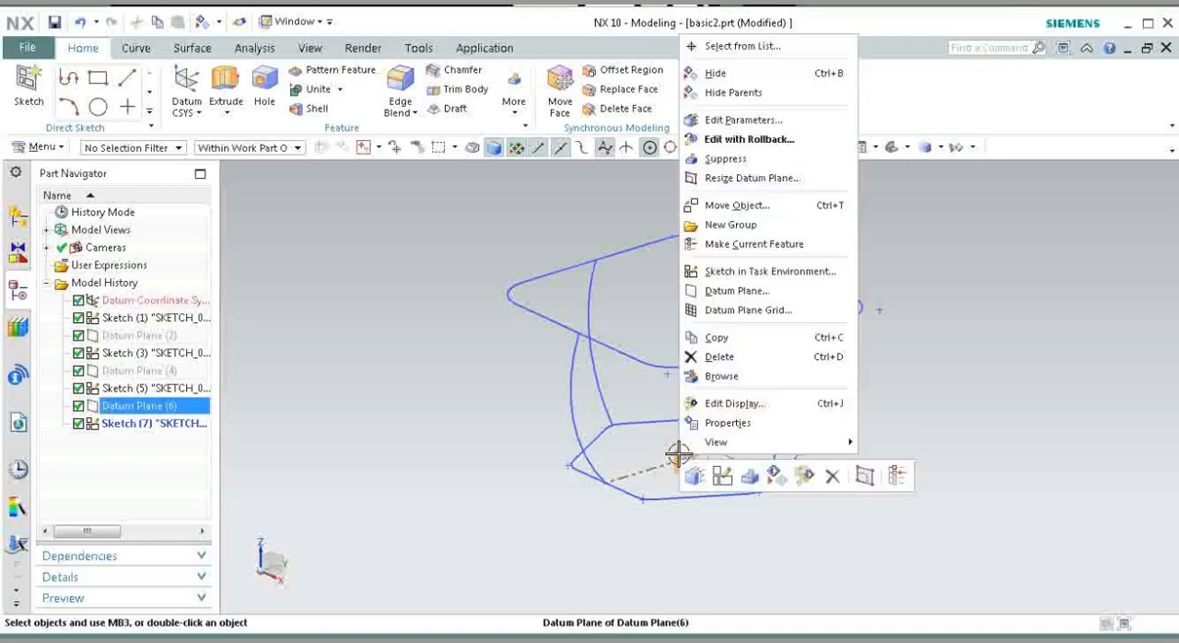
click(732, 75)
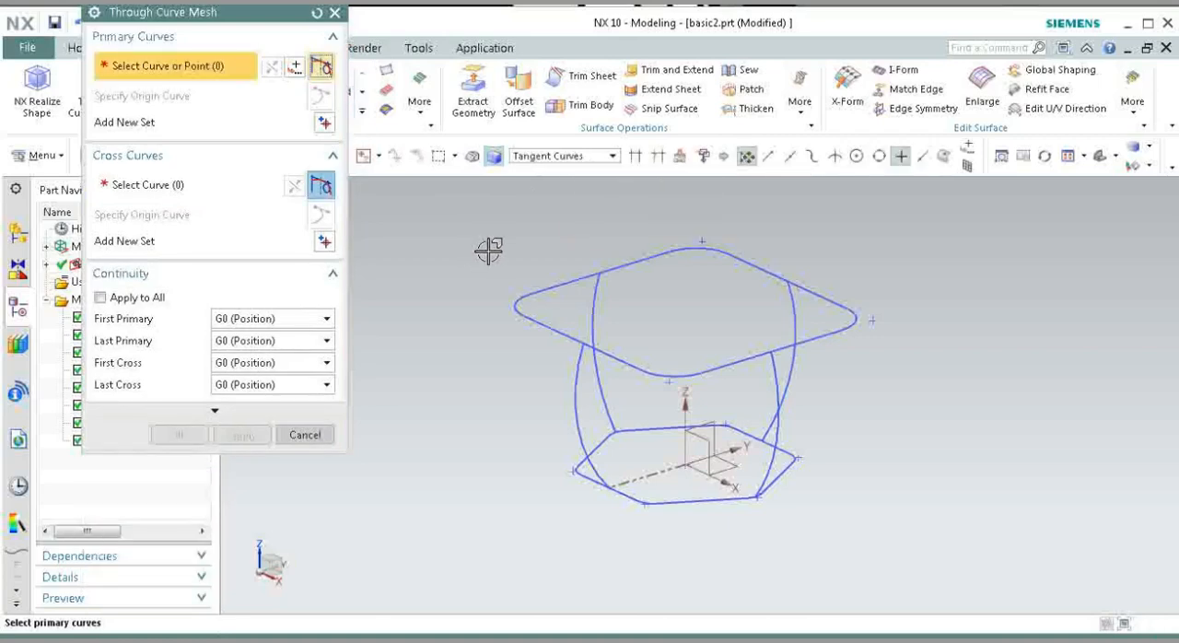
Step: Set the filleted rectangle and the filleted hexagon as two separate primary curve sets of a Through Curve Mesh surface
click(614, 357)
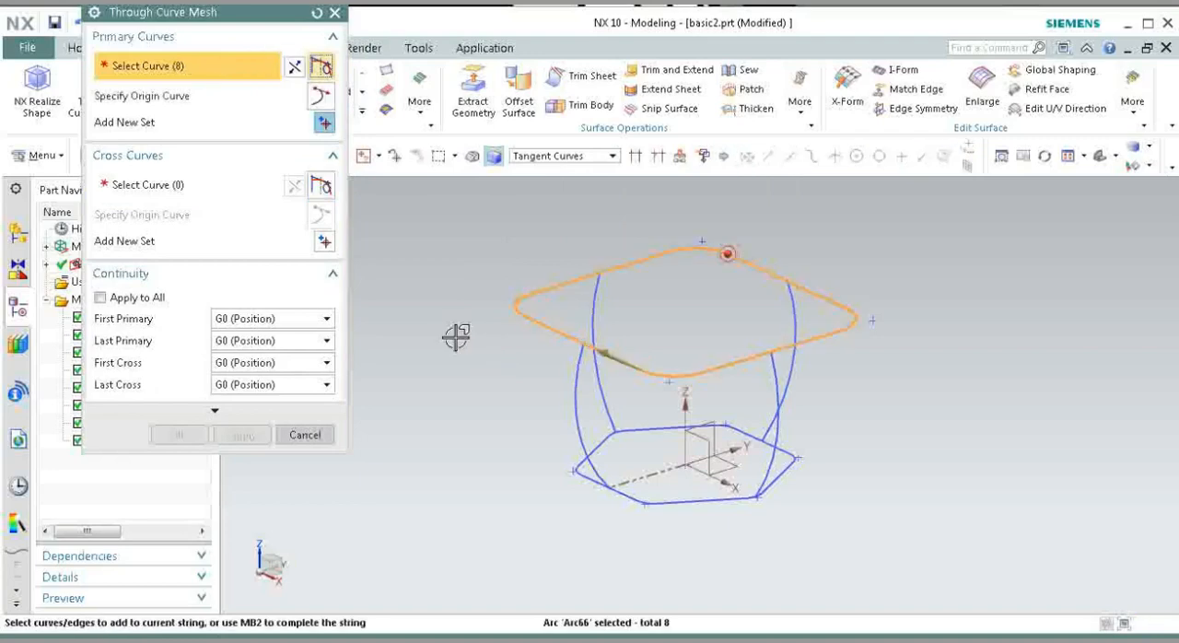
click(324, 122)
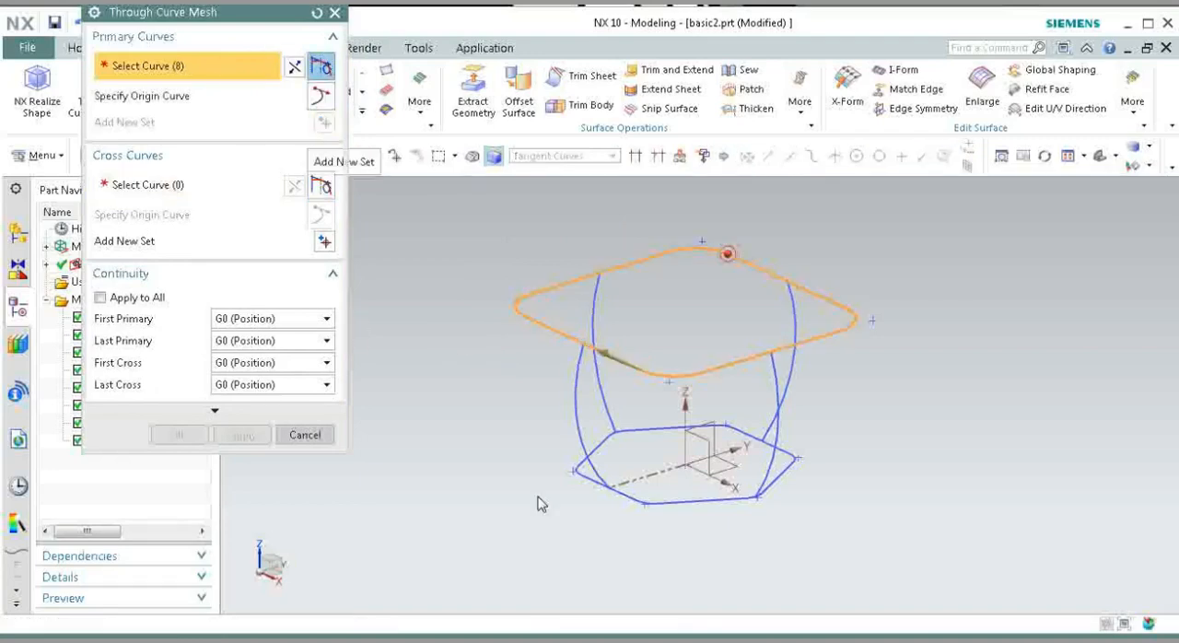
click(623, 494)
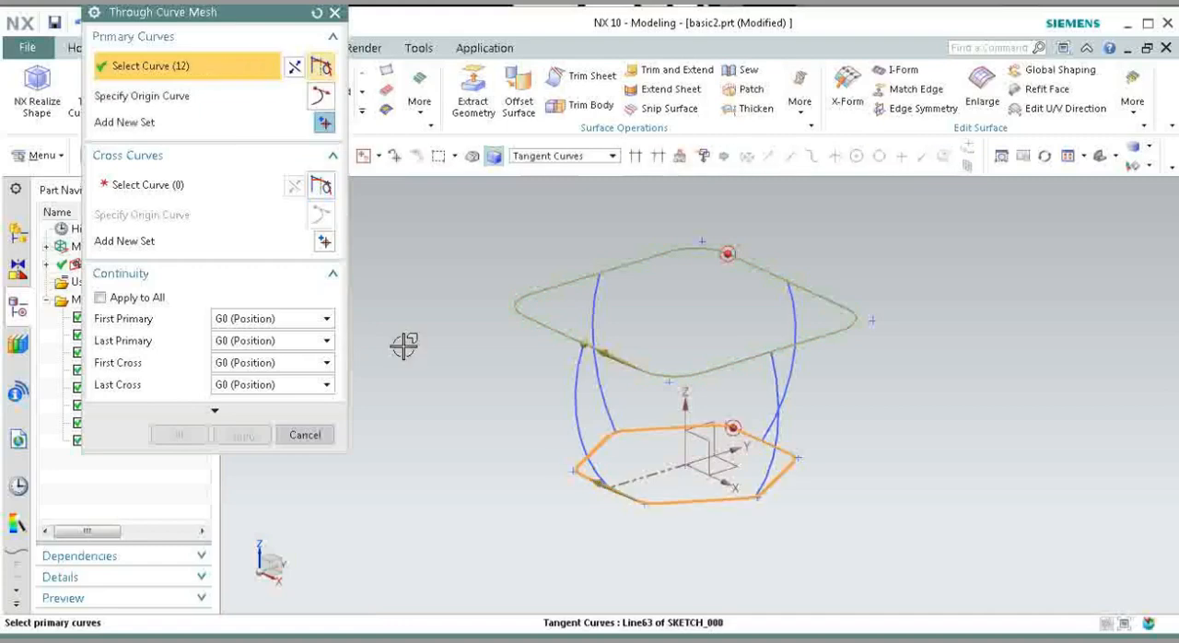
Step: Add the -Y, -X, +Y and +X side arcs as separate cross curve sets, repeating the -Y arc as a fifth set to close the mesh
click(176, 184)
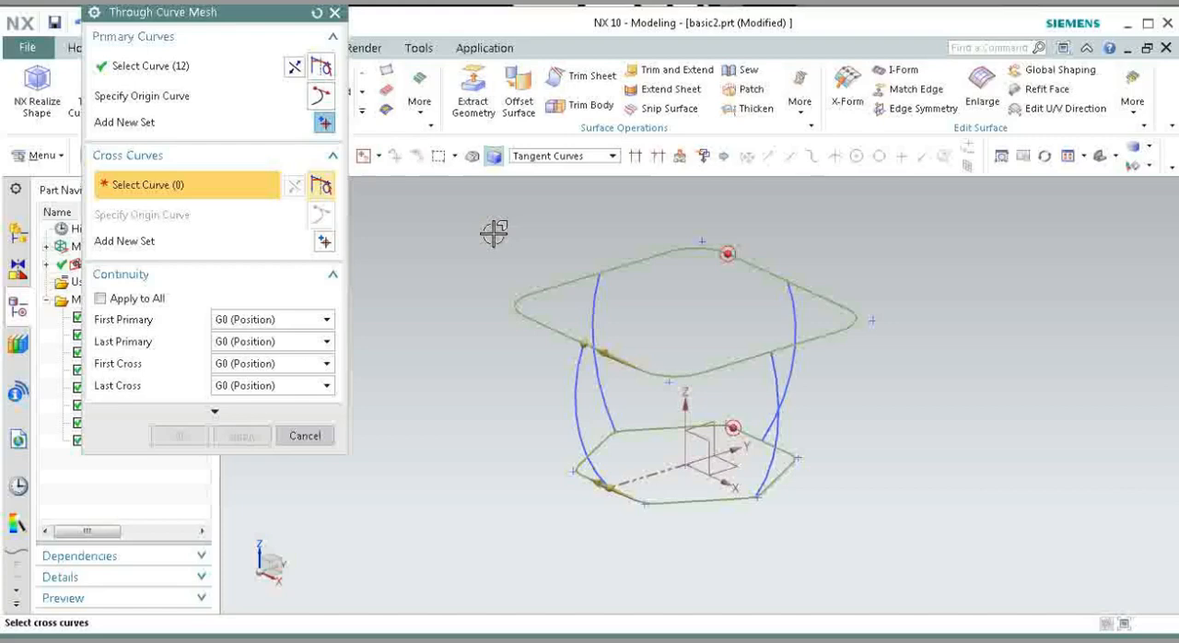
click(581, 377)
click(325, 238)
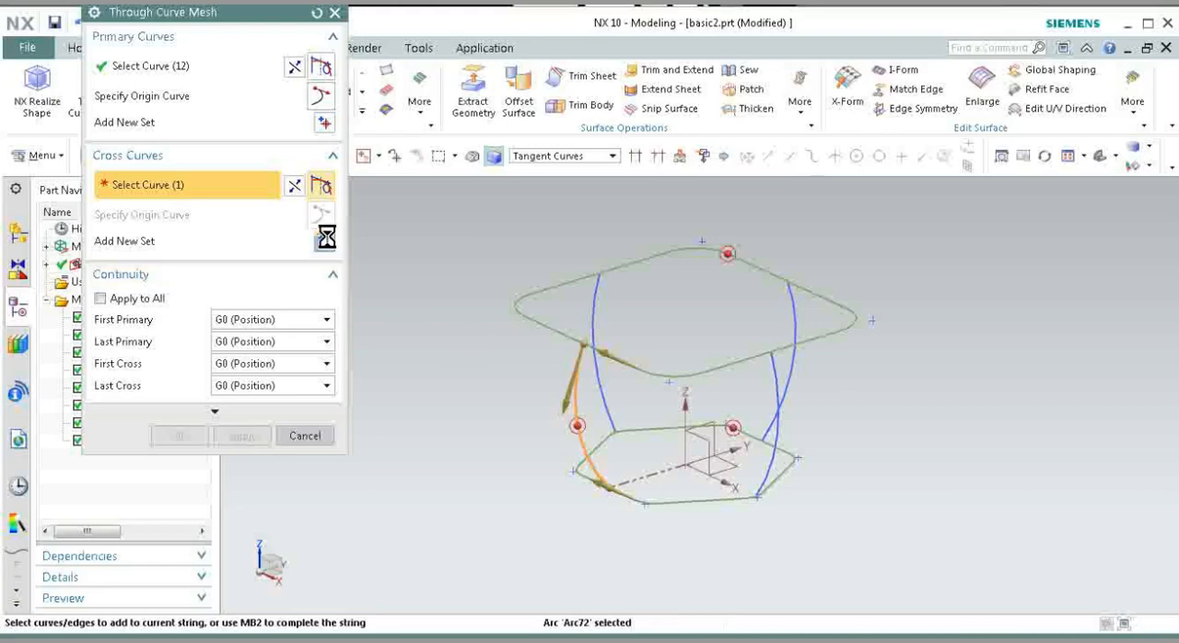
click(597, 292)
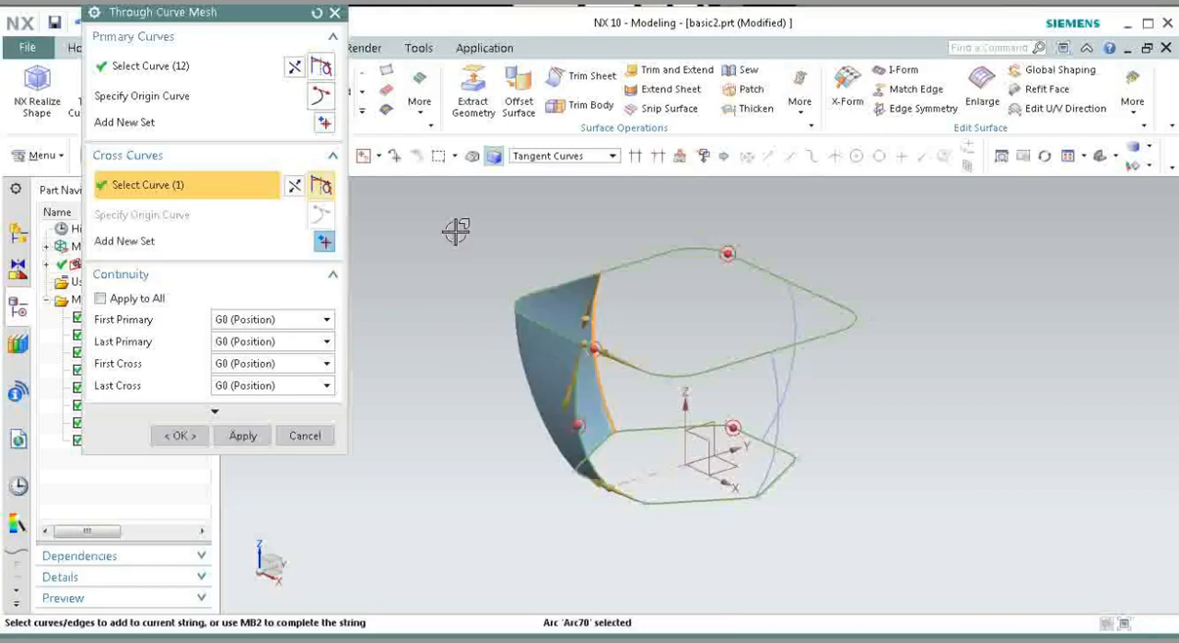
click(326, 245)
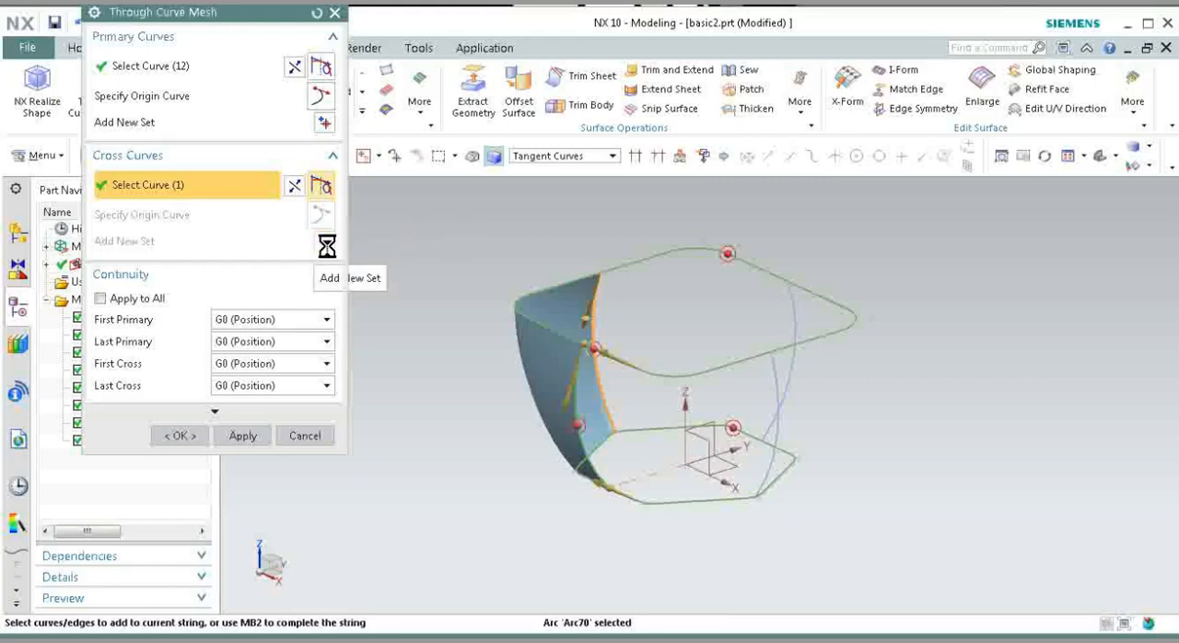
click(784, 307)
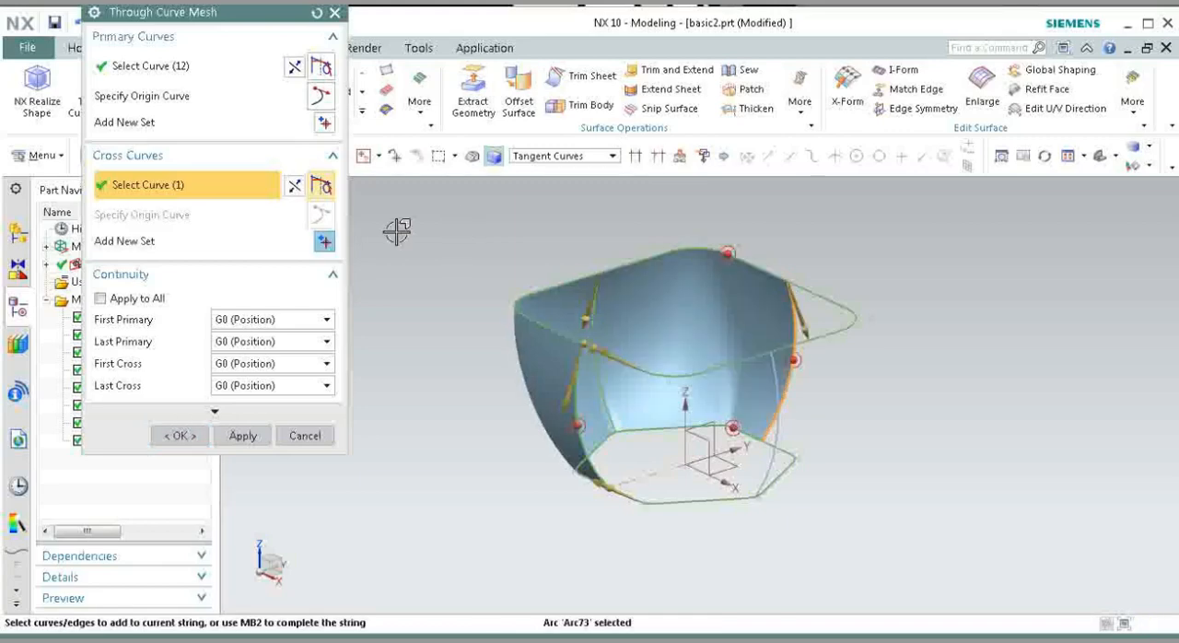
middle_click(779, 405)
click(774, 370)
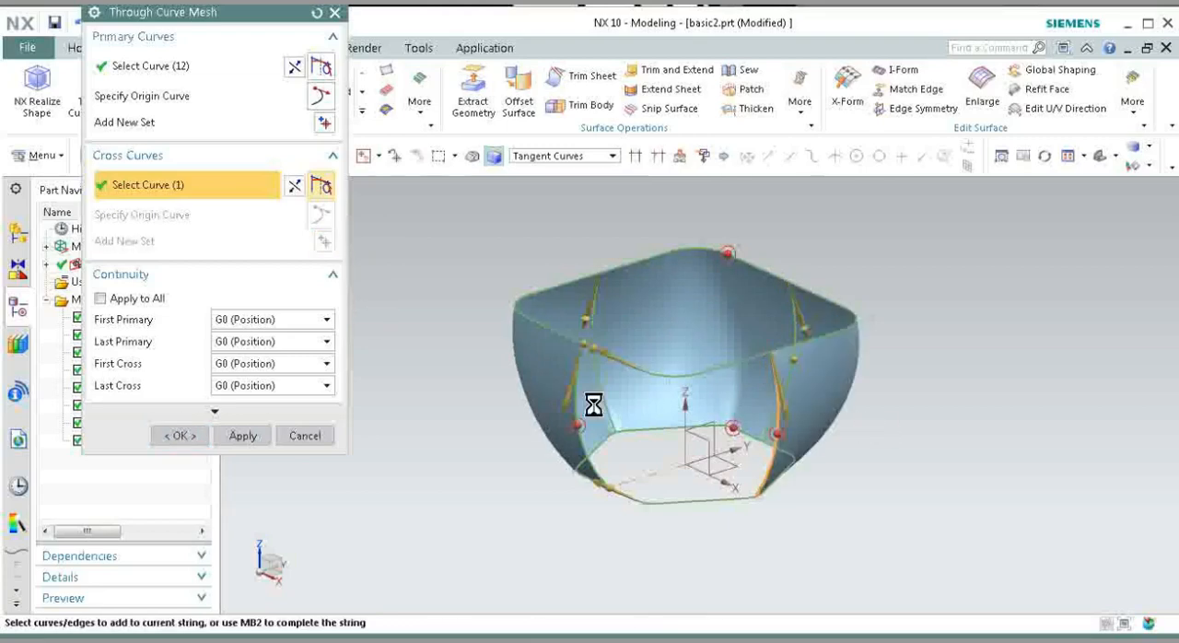
middle_click(579, 431)
scroll(578, 431, up, 5)
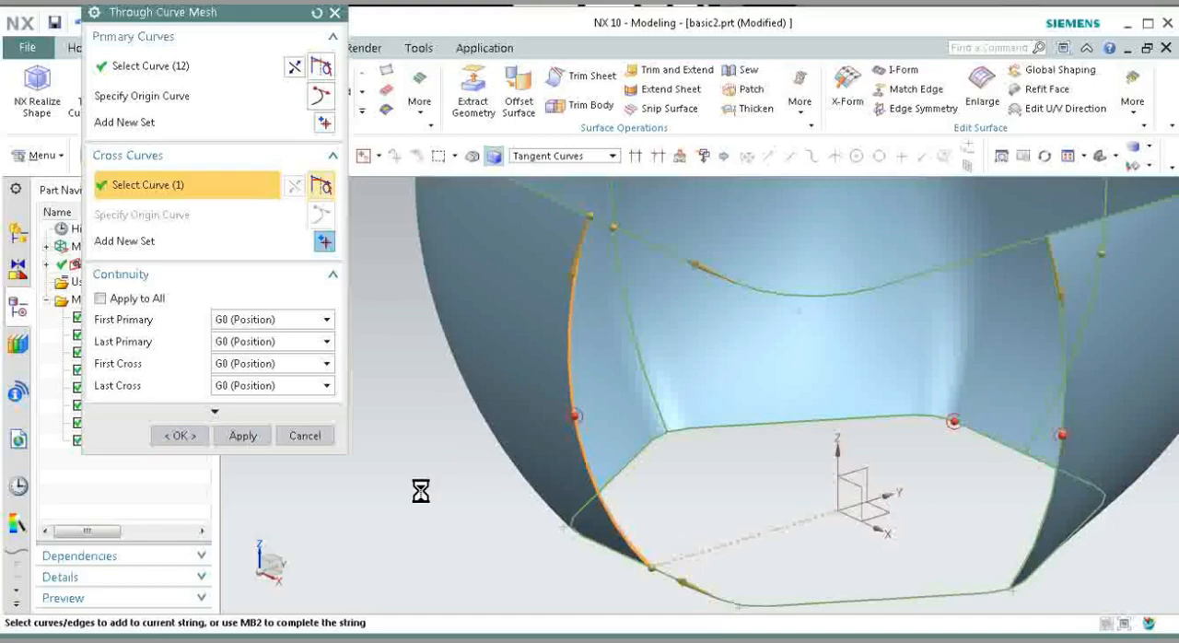
scroll(419, 486, down, 5)
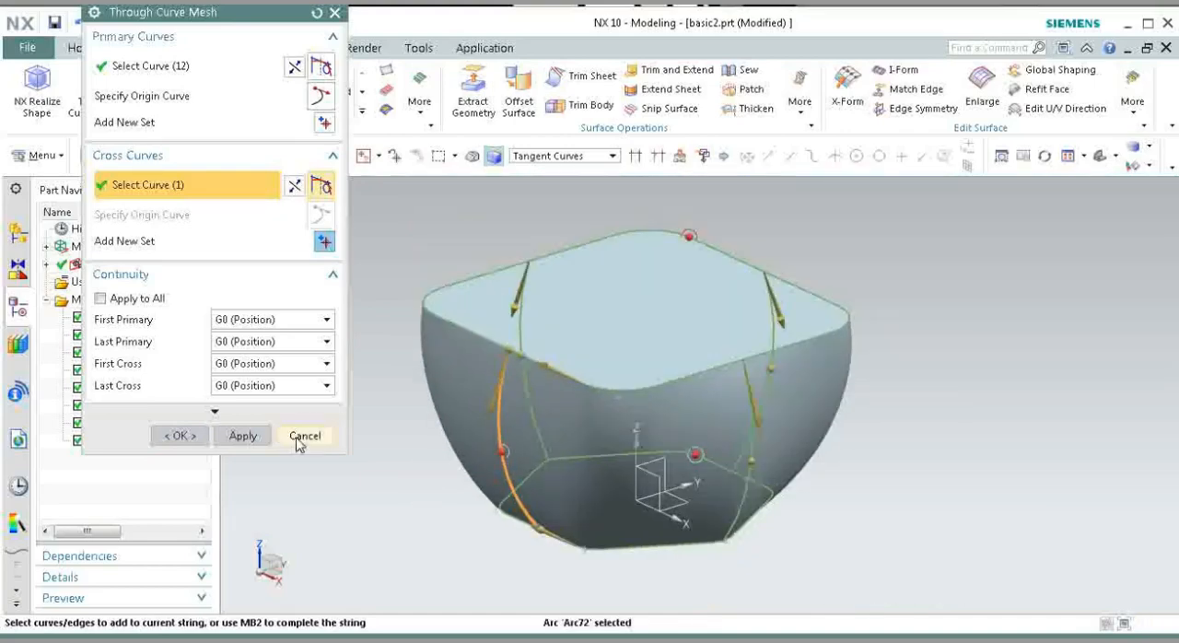
Step: Create the Through Curve Mesh with Body Type Solid and close the command
click(261, 413)
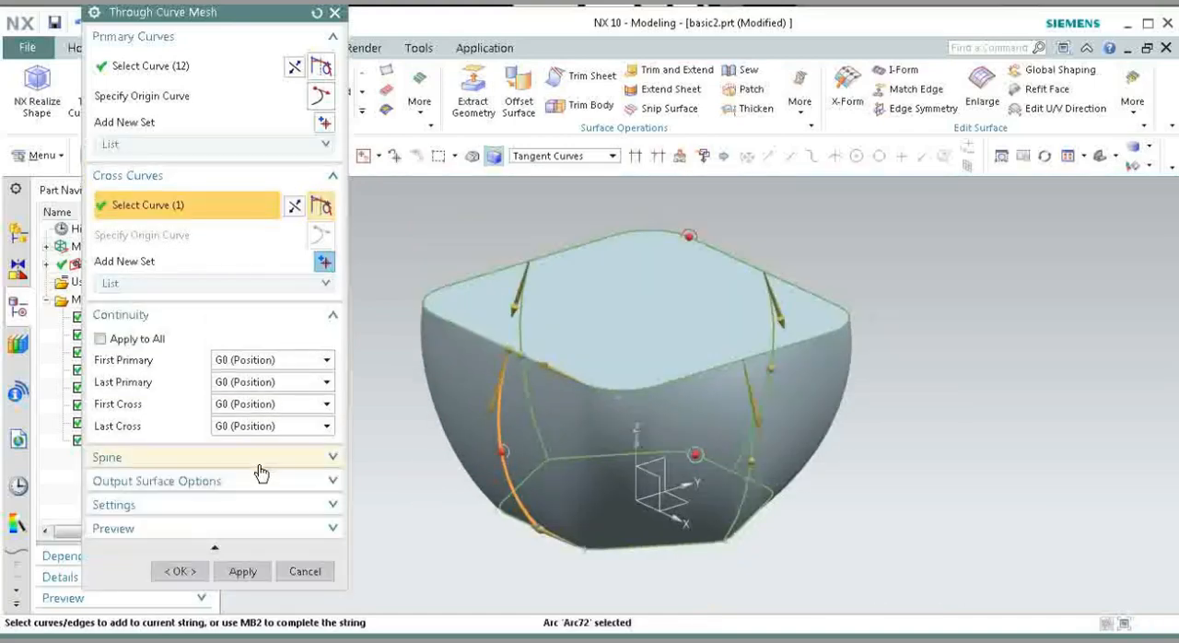
click(240, 509)
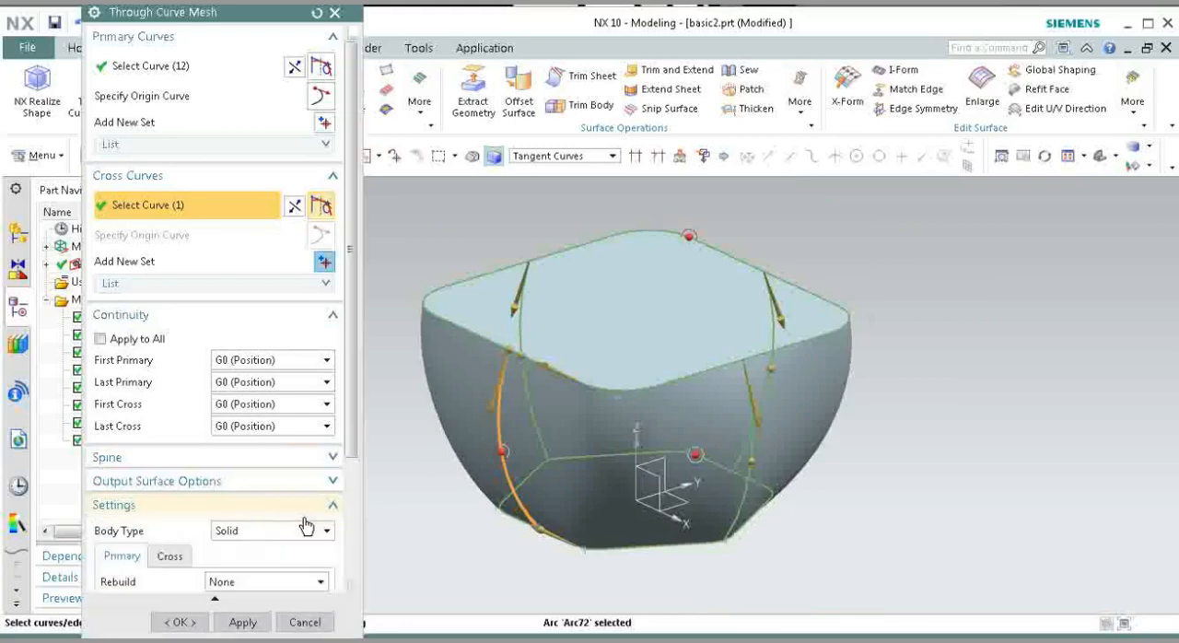
click(258, 624)
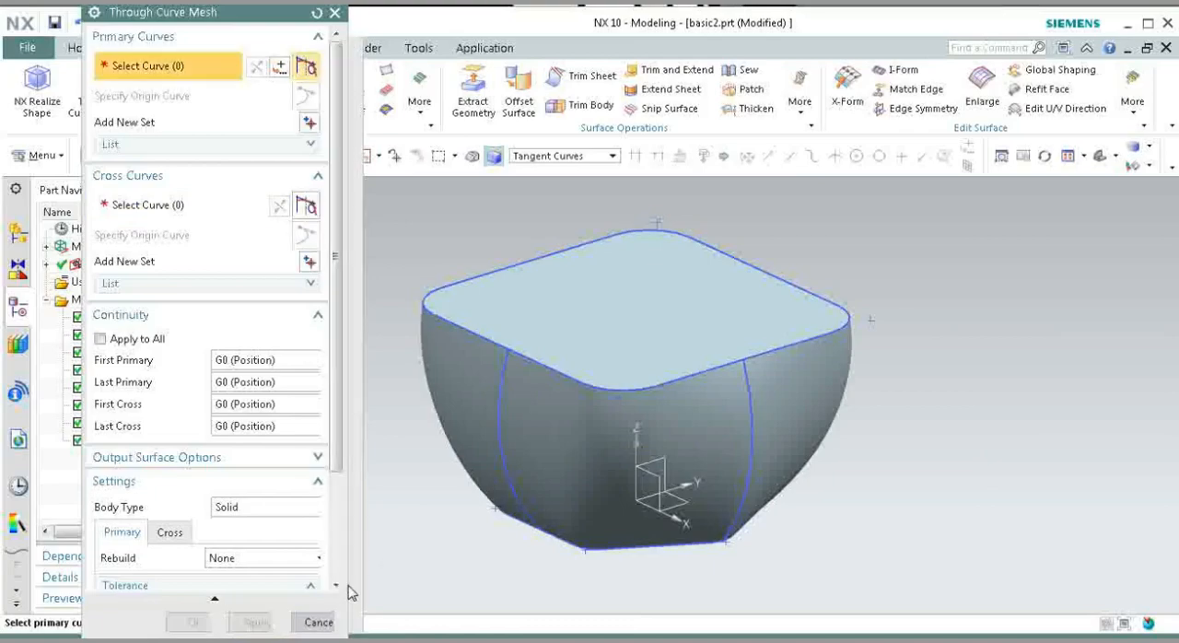
click(311, 621)
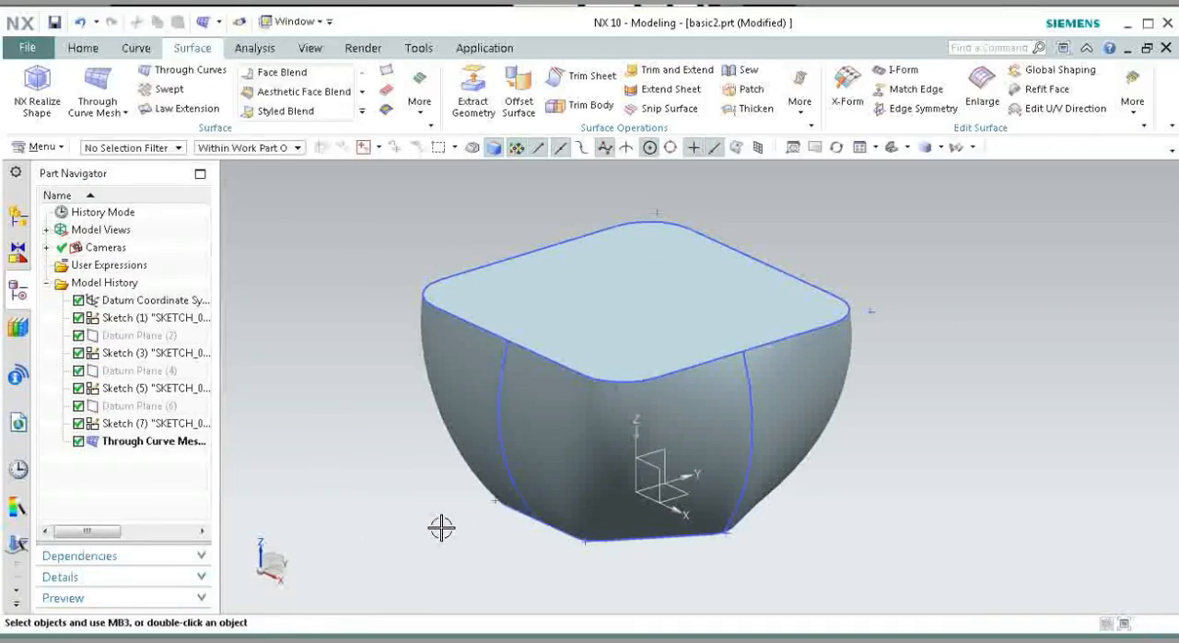
Step: Extrude the mesh body's bottom hexagonal edge 100 mm downward, away from the body, with Boolean None
middle_drag(441, 527, 476, 482)
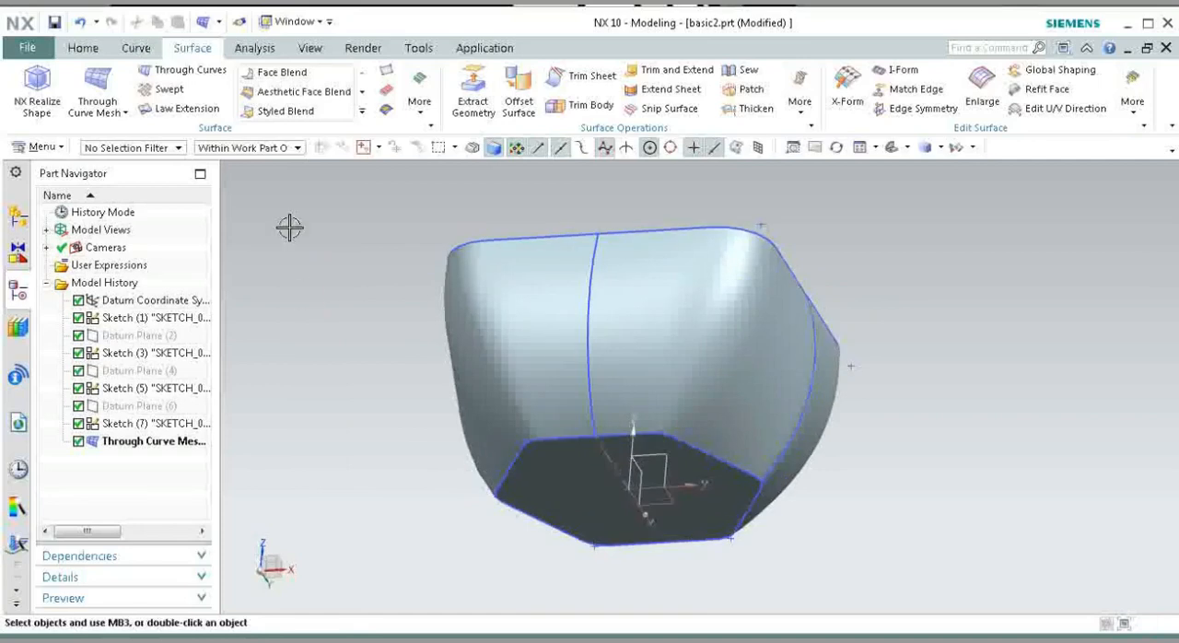
click(83, 48)
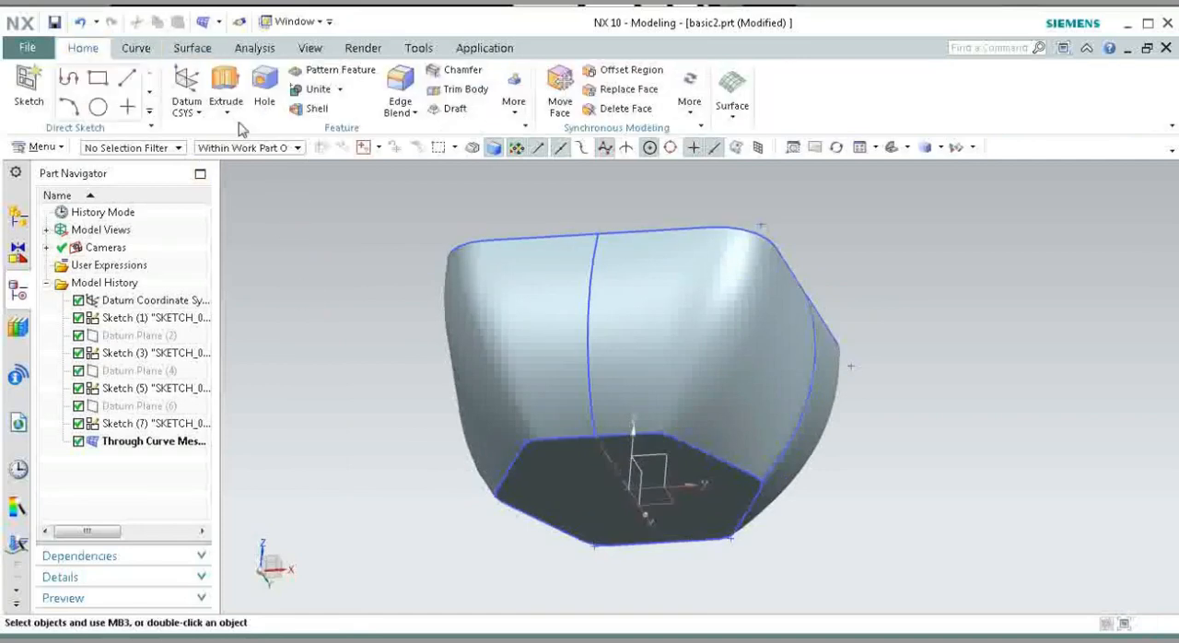
click(225, 88)
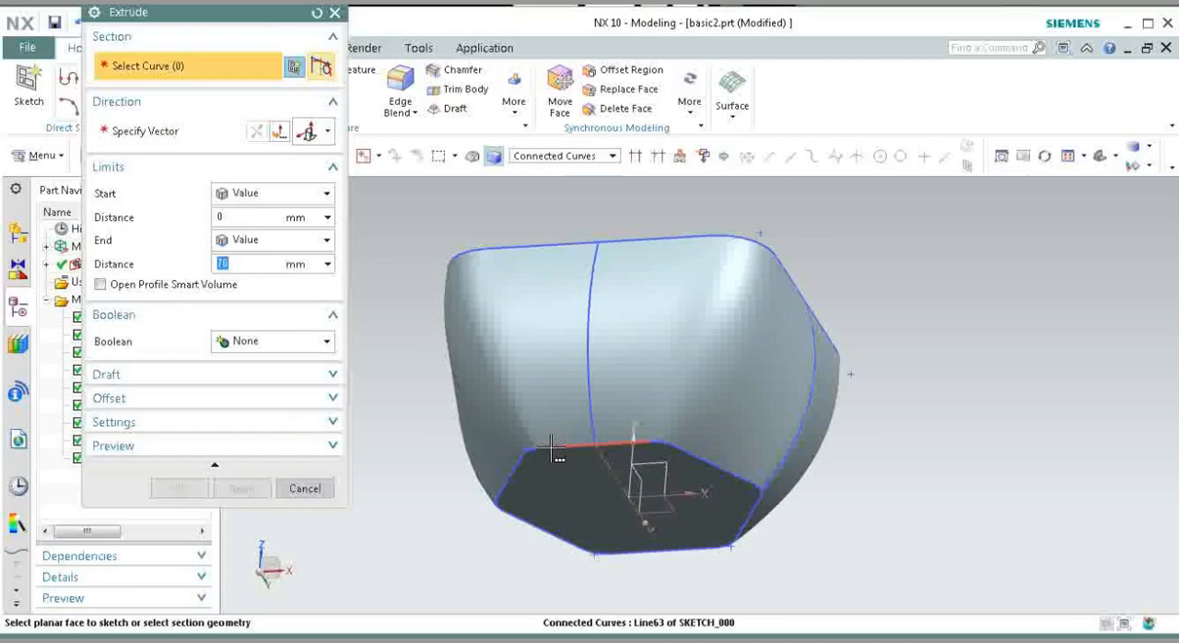
click(553, 449)
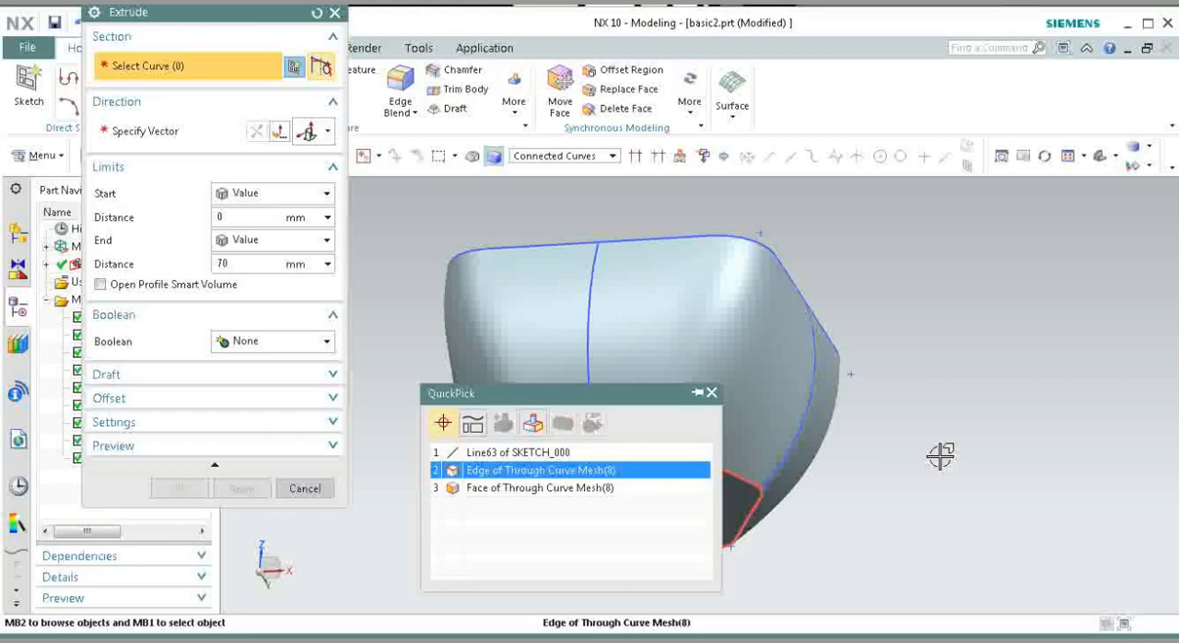
click(597, 469)
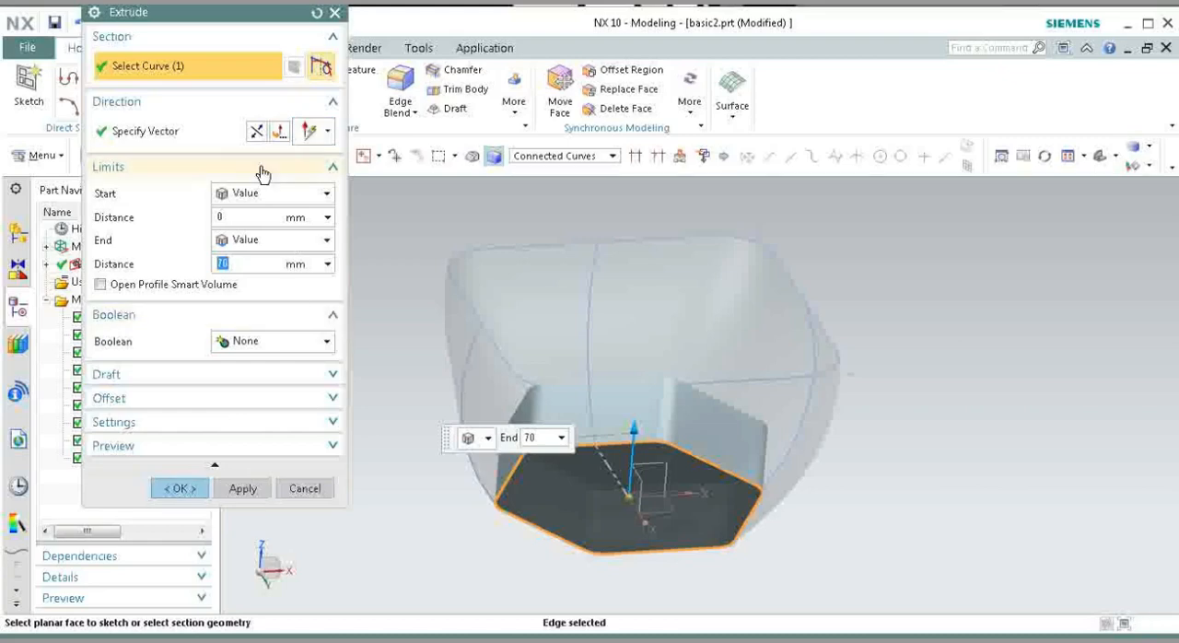
click(256, 131)
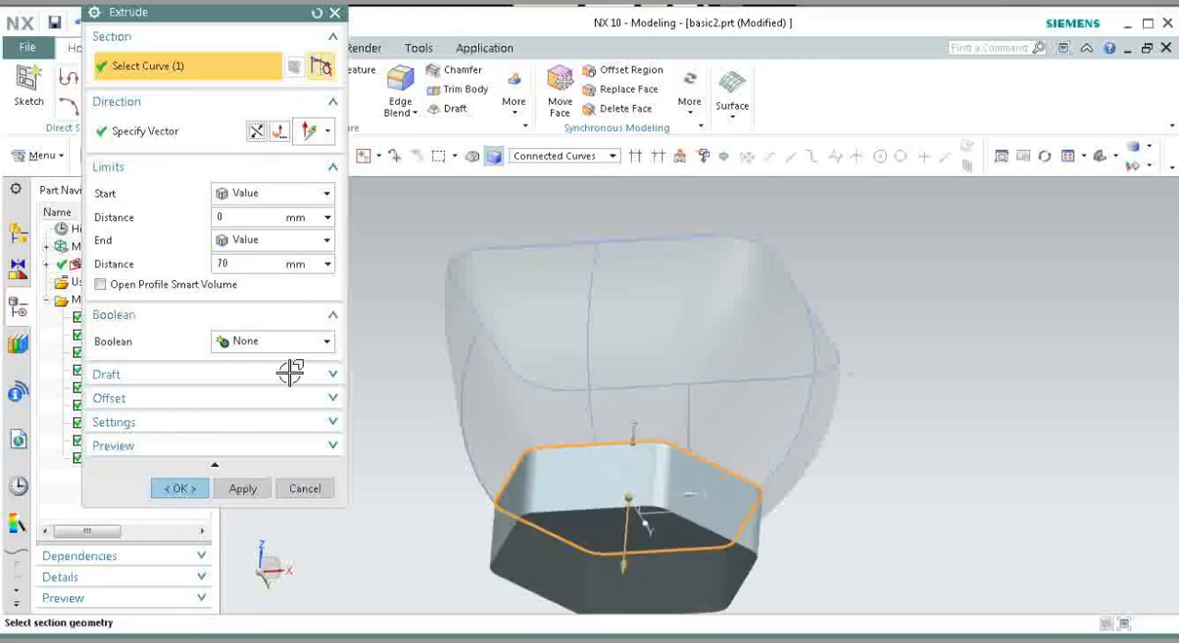
click(261, 262)
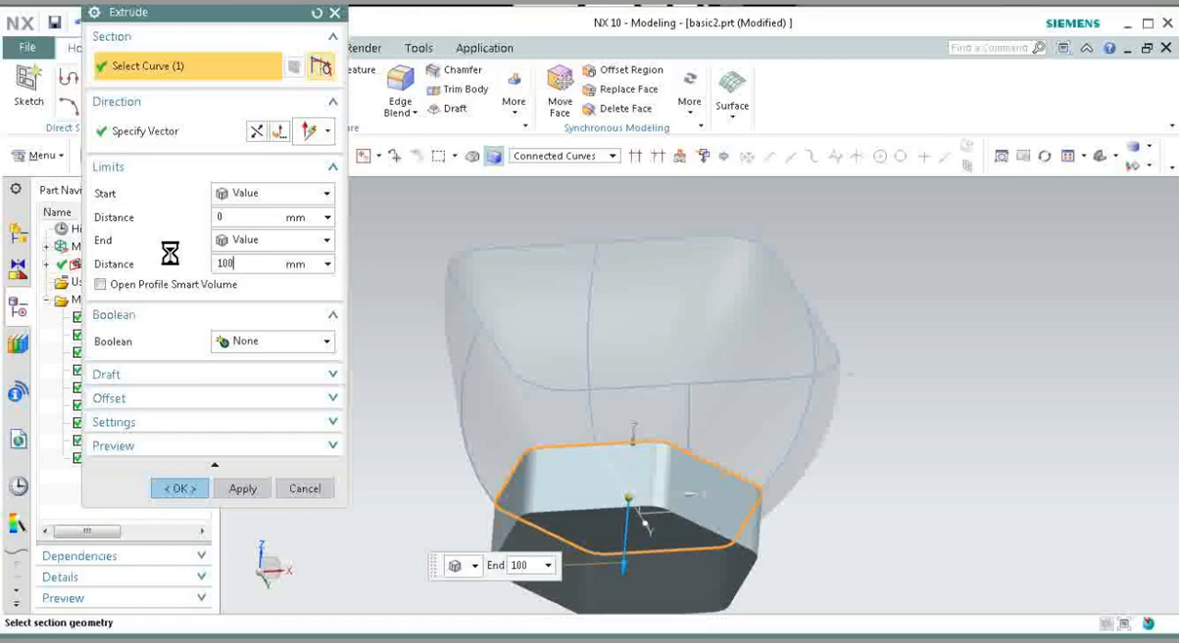
key(Return)
click(181, 487)
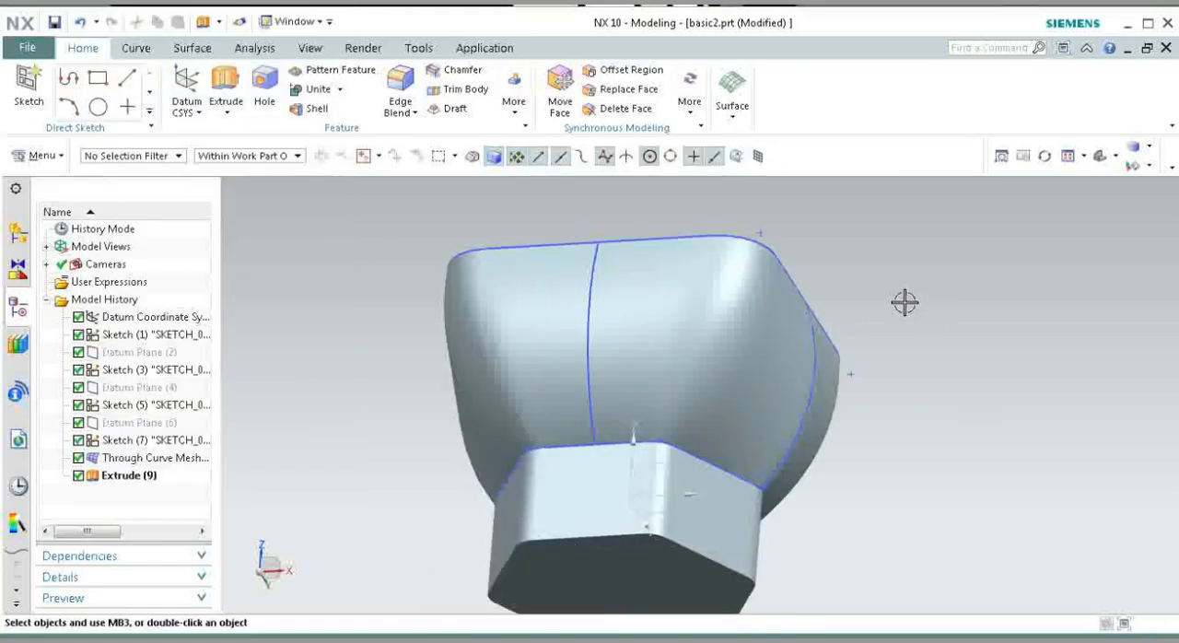
Step: Apply a 20 mm radius Edge Blend to all edges of the extruded hexagonal base's bottom face
scroll(892, 301, down, 1)
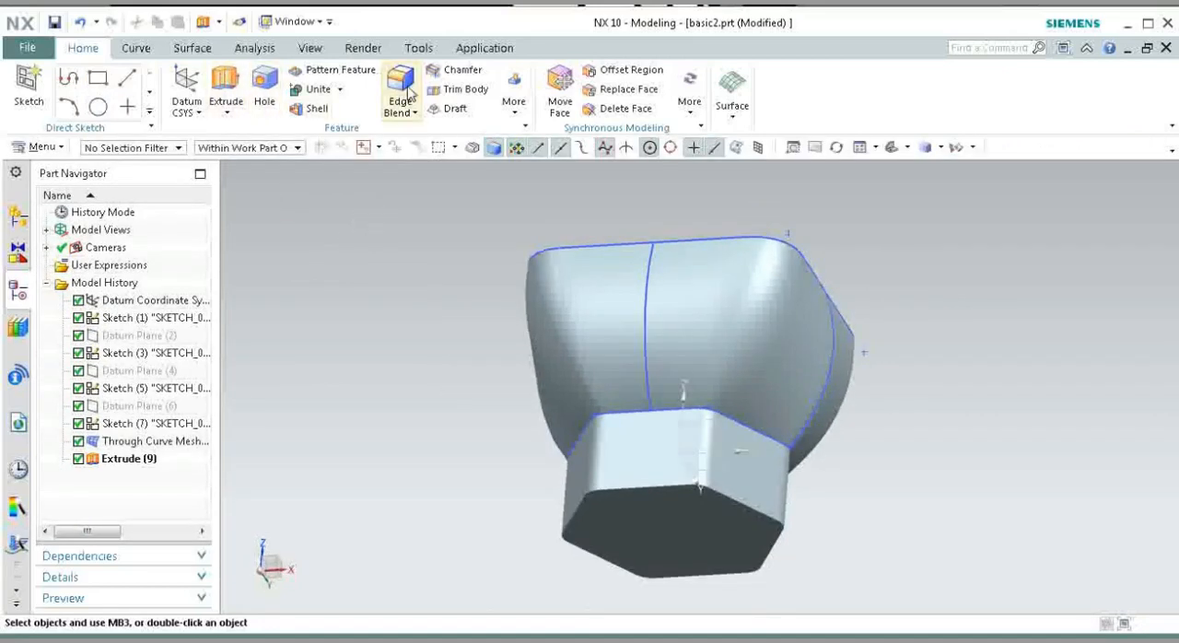
click(405, 92)
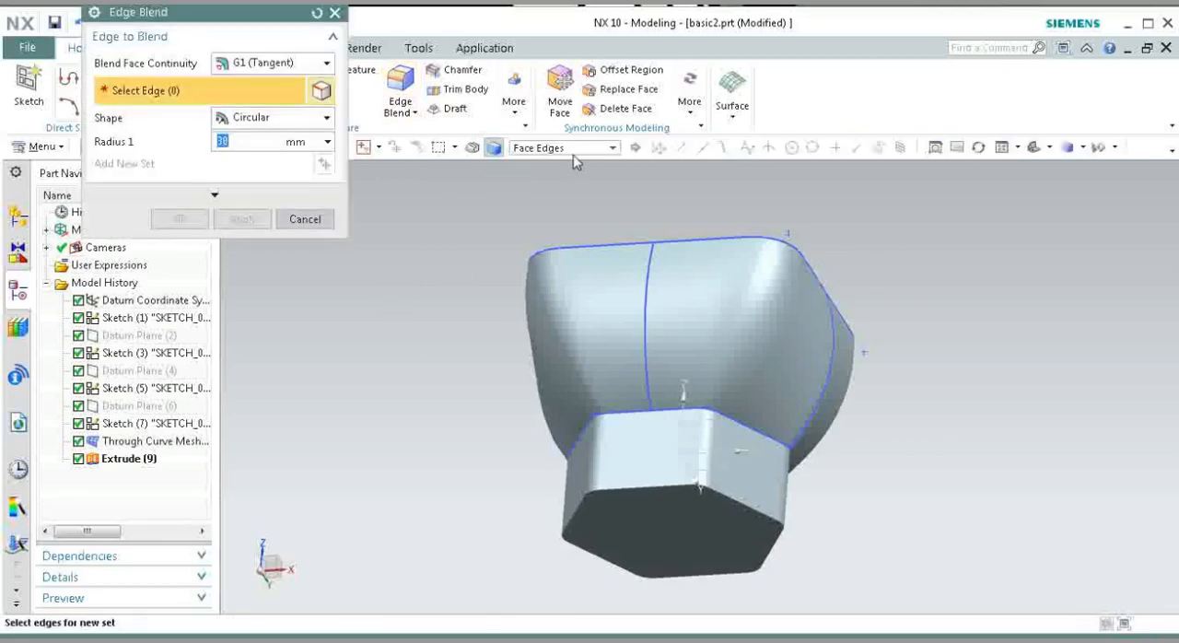
click(666, 518)
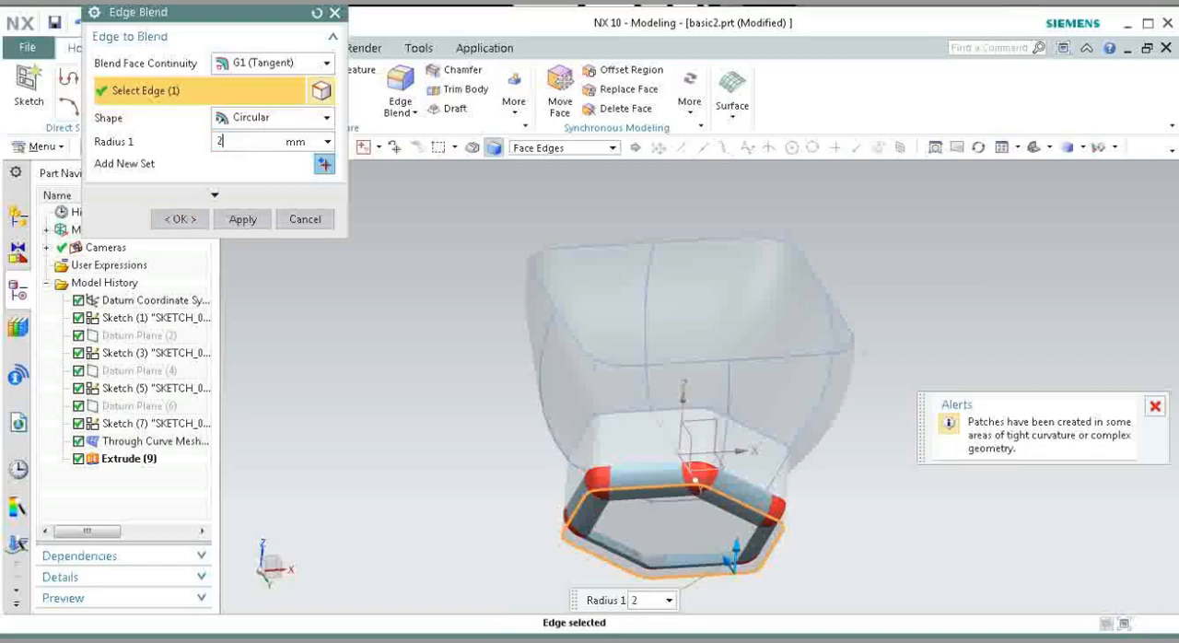
key(Return)
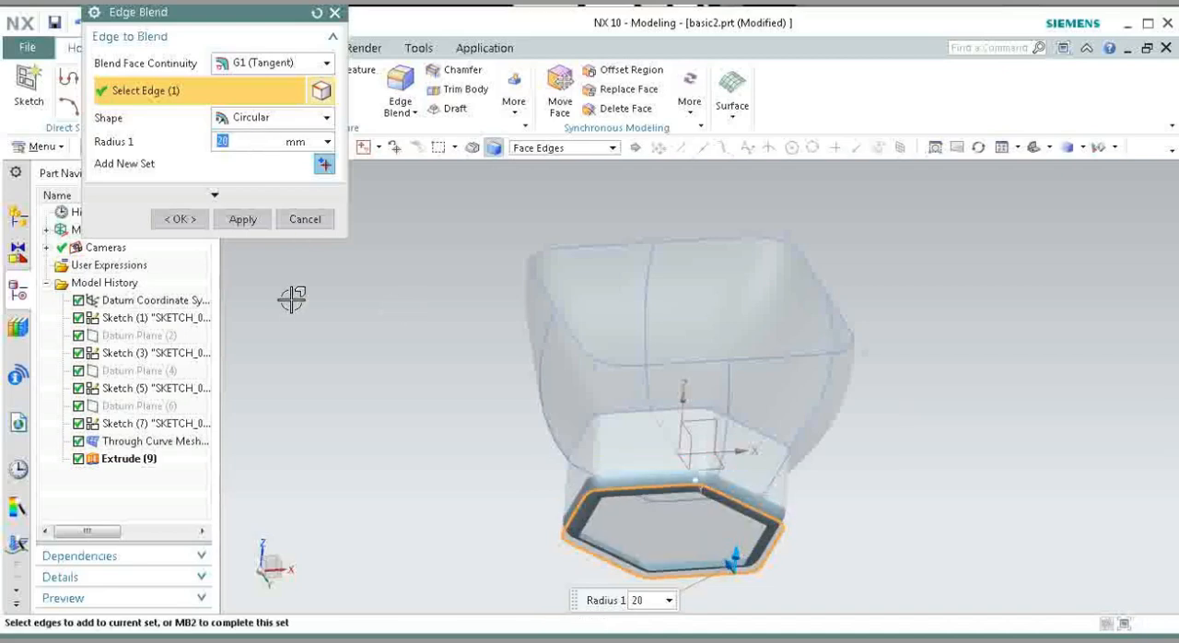
click(181, 218)
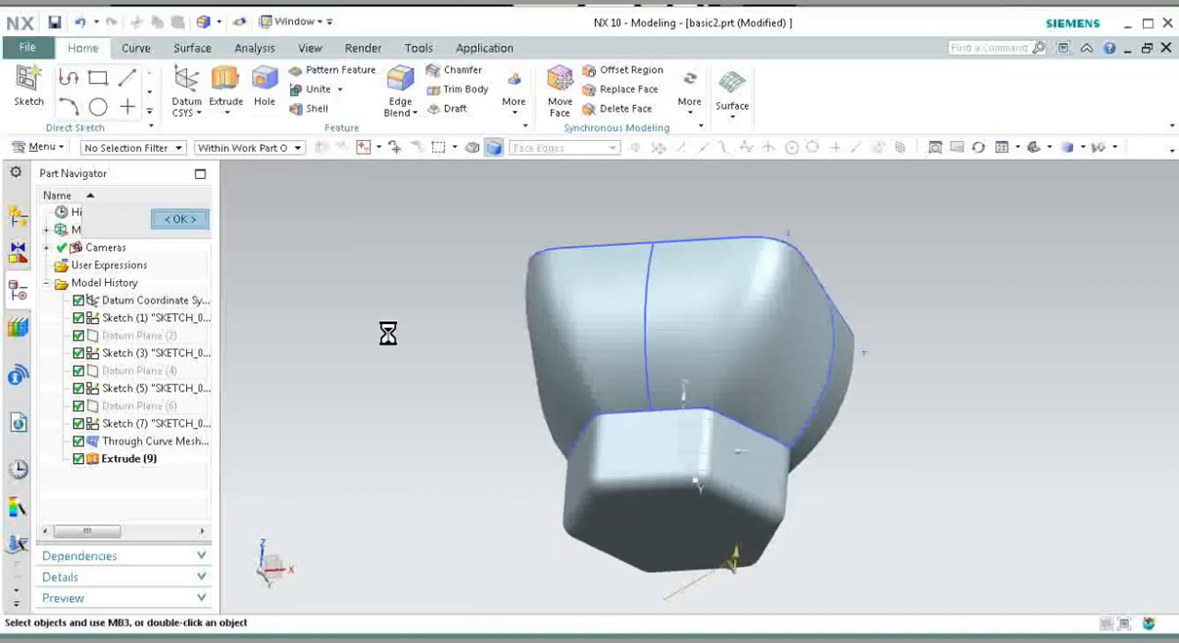
Step: Unite the extruded hexagonal base as target with the Through Curve Mesh body as tool, with Keep Target and Keep Tool enabled
click(305, 89)
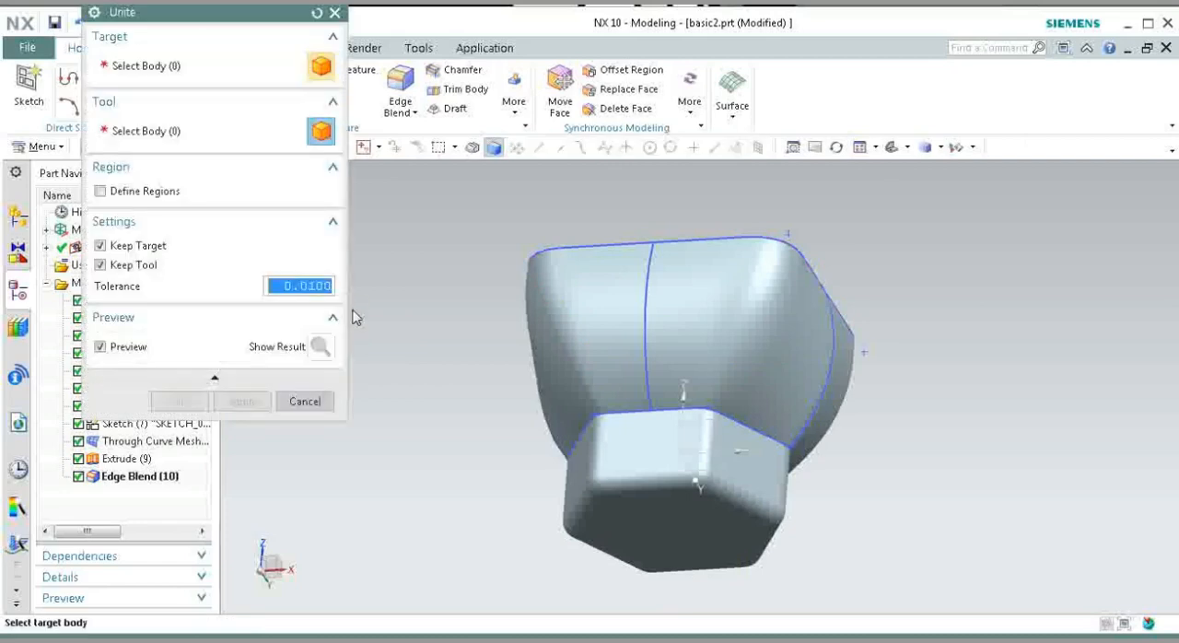
click(642, 451)
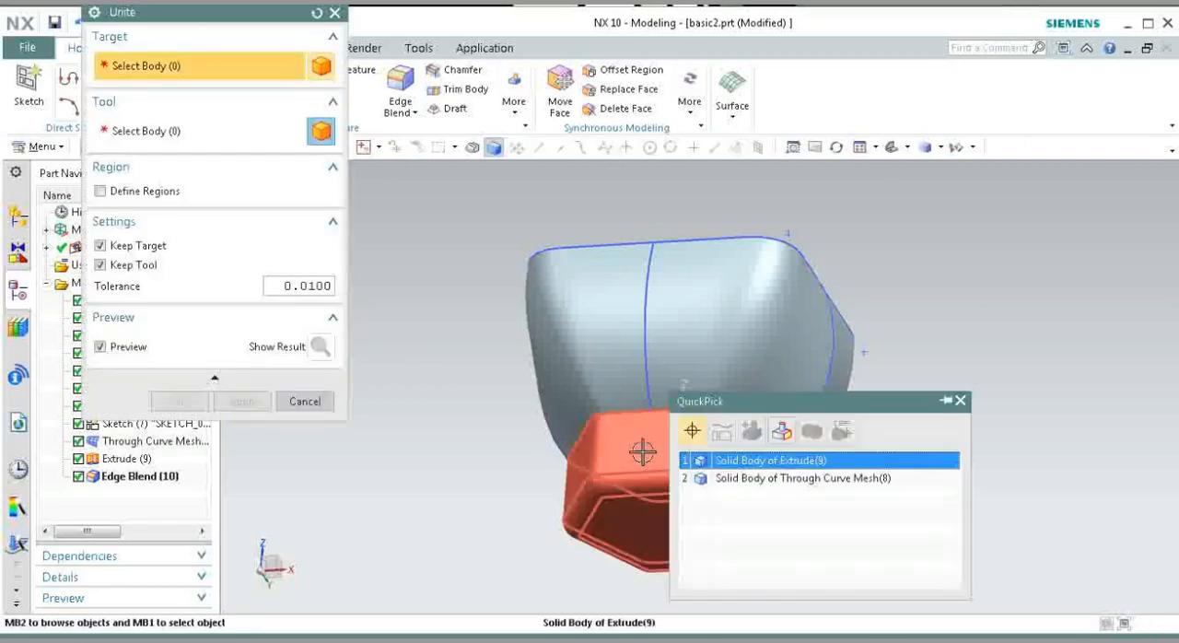
click(784, 461)
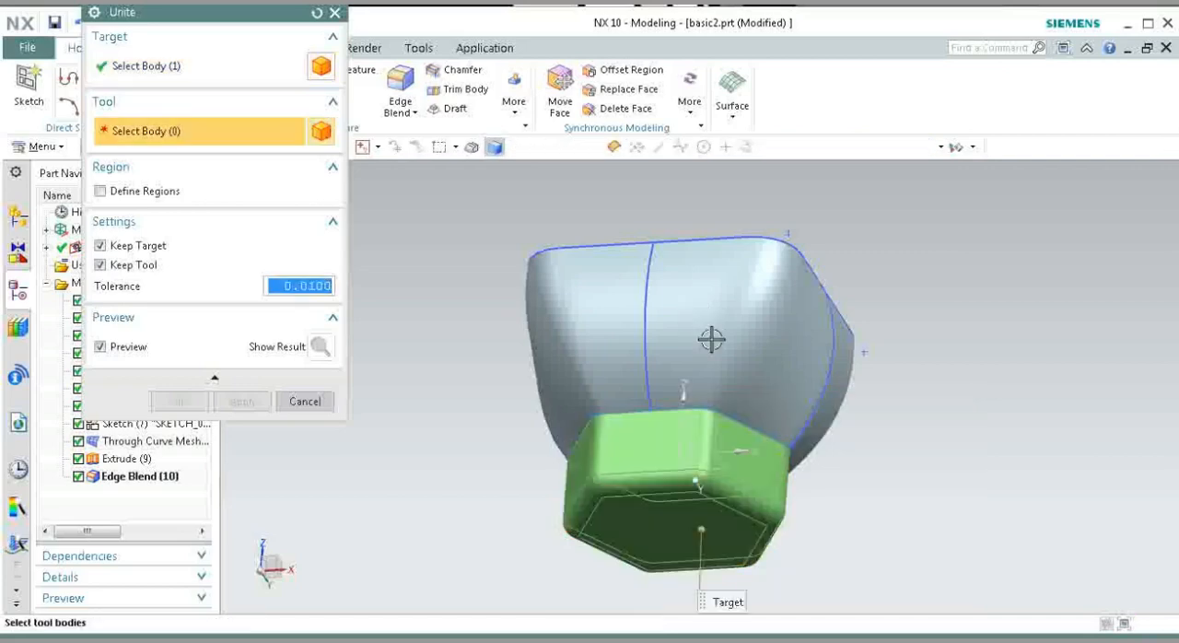
click(719, 319)
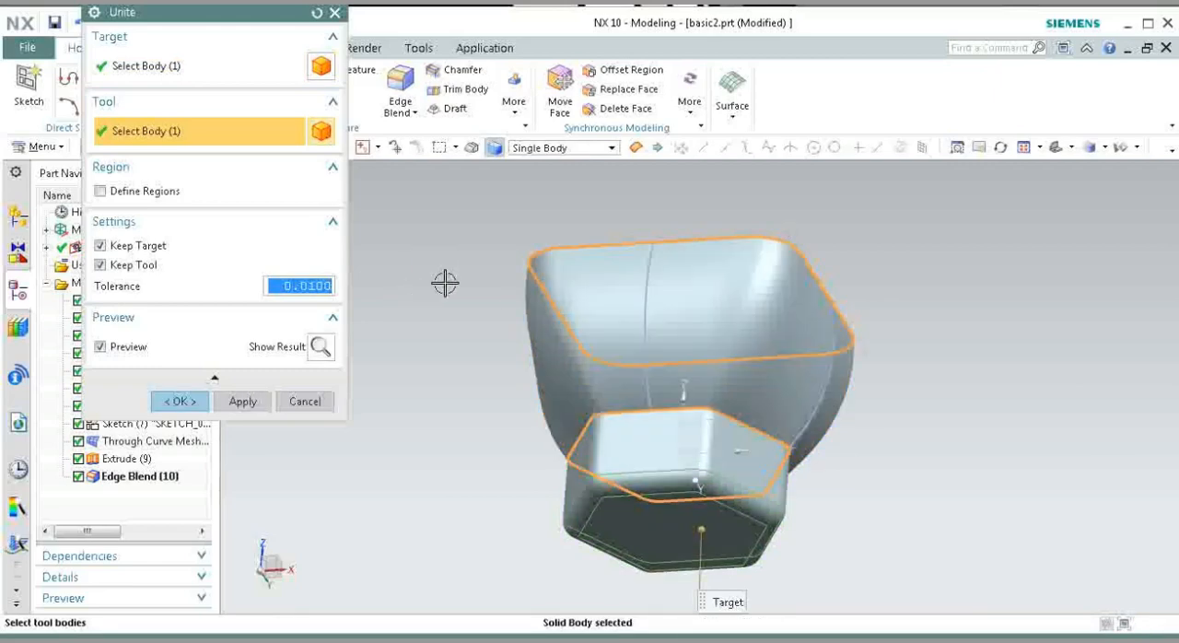
click(181, 402)
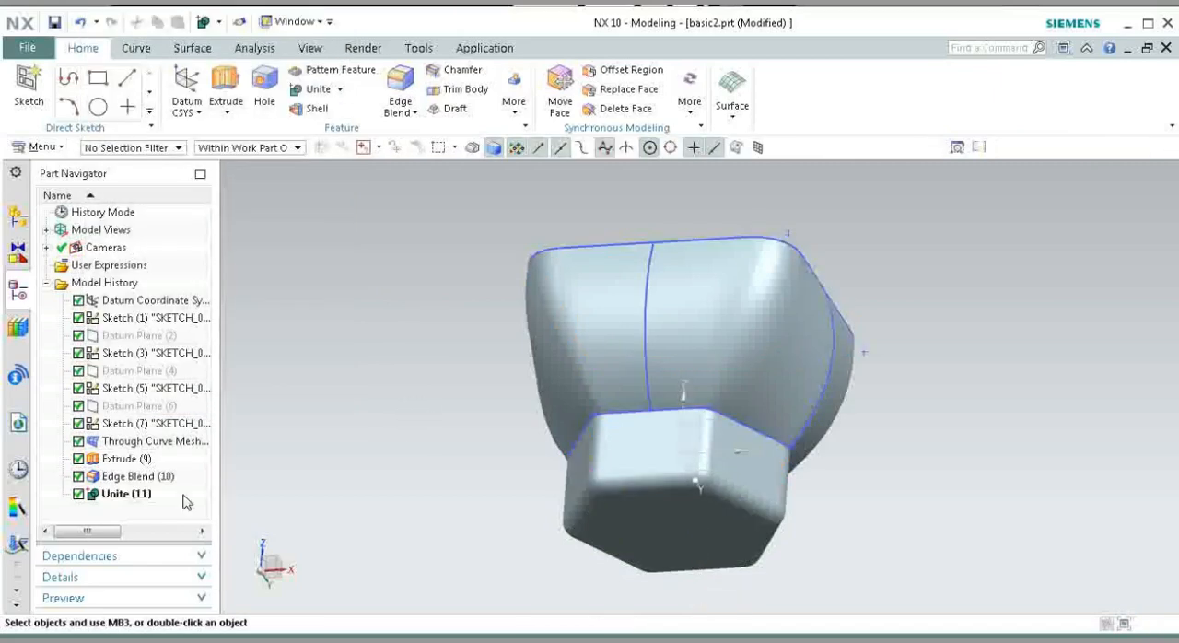
Step: Hide the kept original body of the blended hexagonal base through its Edge Blend (10) feature
click(125, 479)
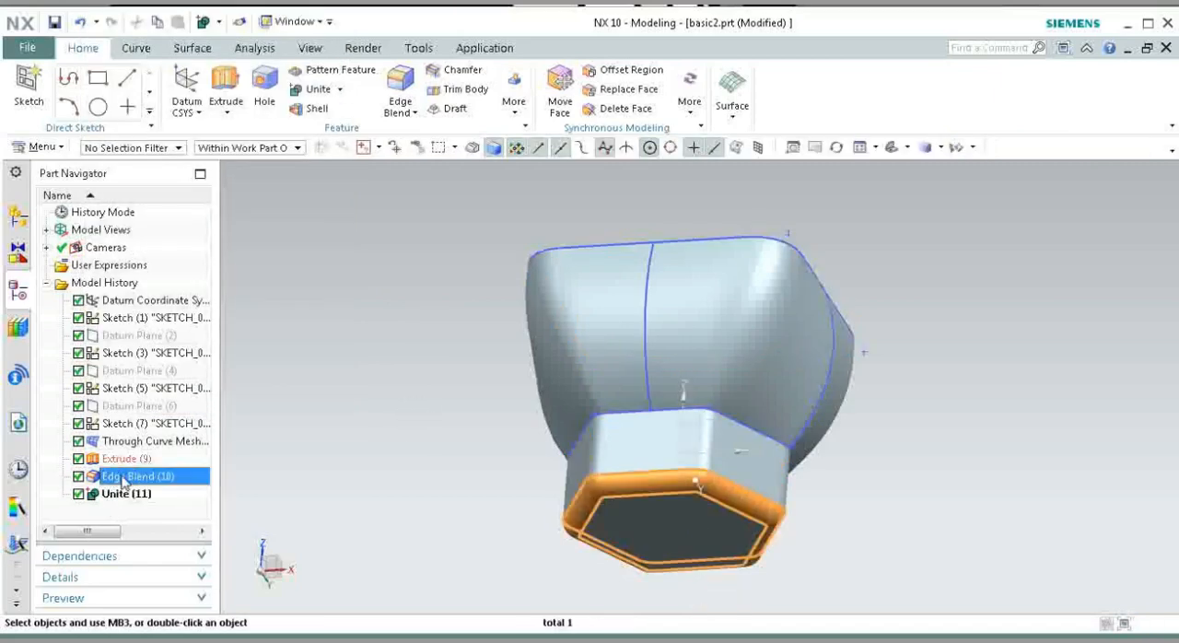
click(124, 494)
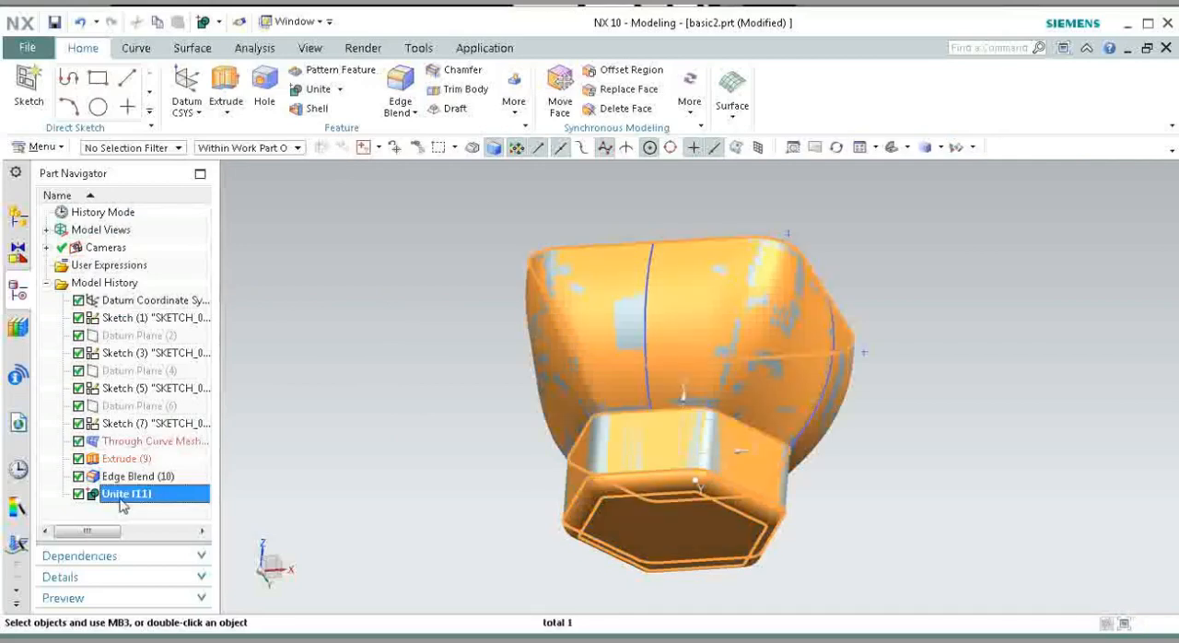
click(125, 481)
right_click(128, 489)
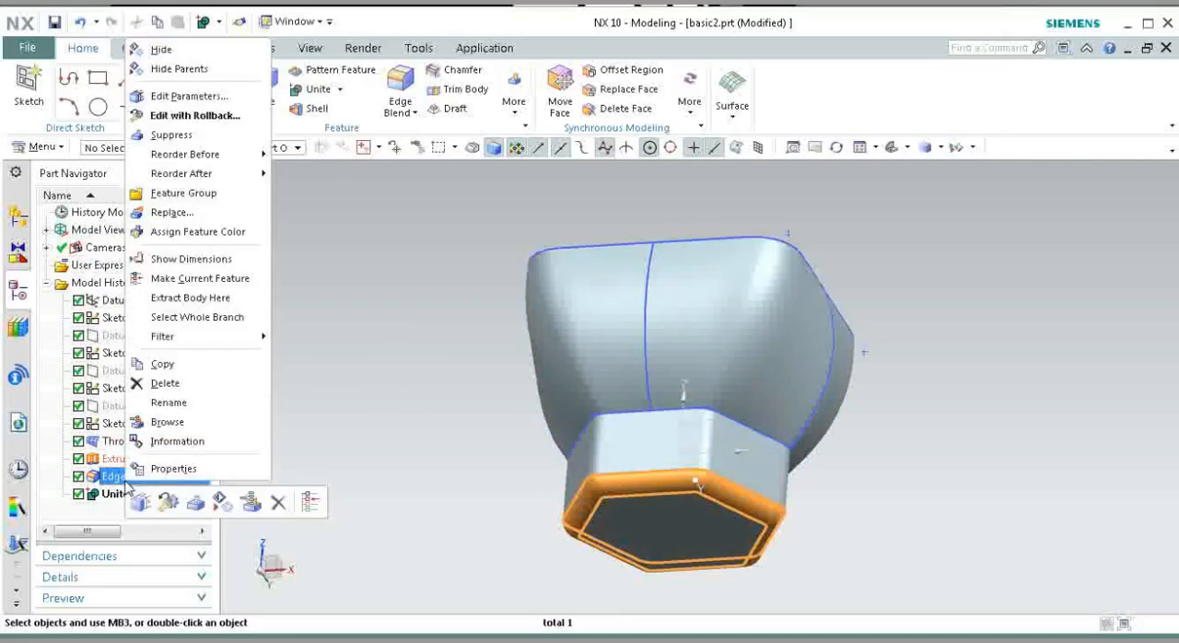
click(164, 50)
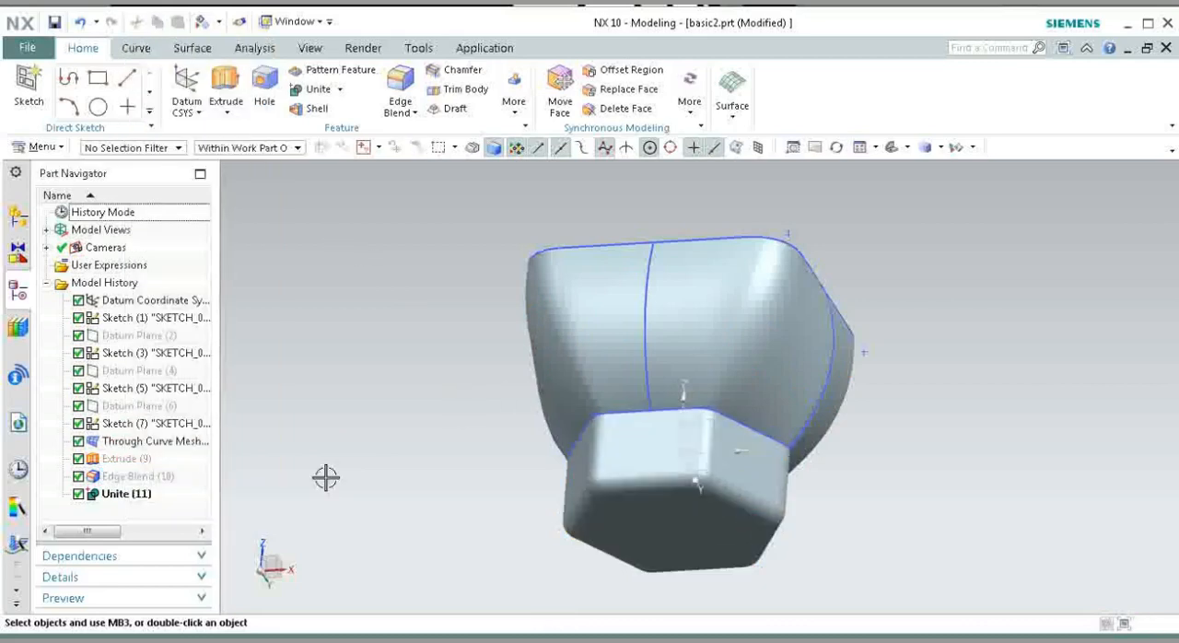
Step: Hide the kept original mesh body through its Through Curve Mesh (8) feature
click(131, 442)
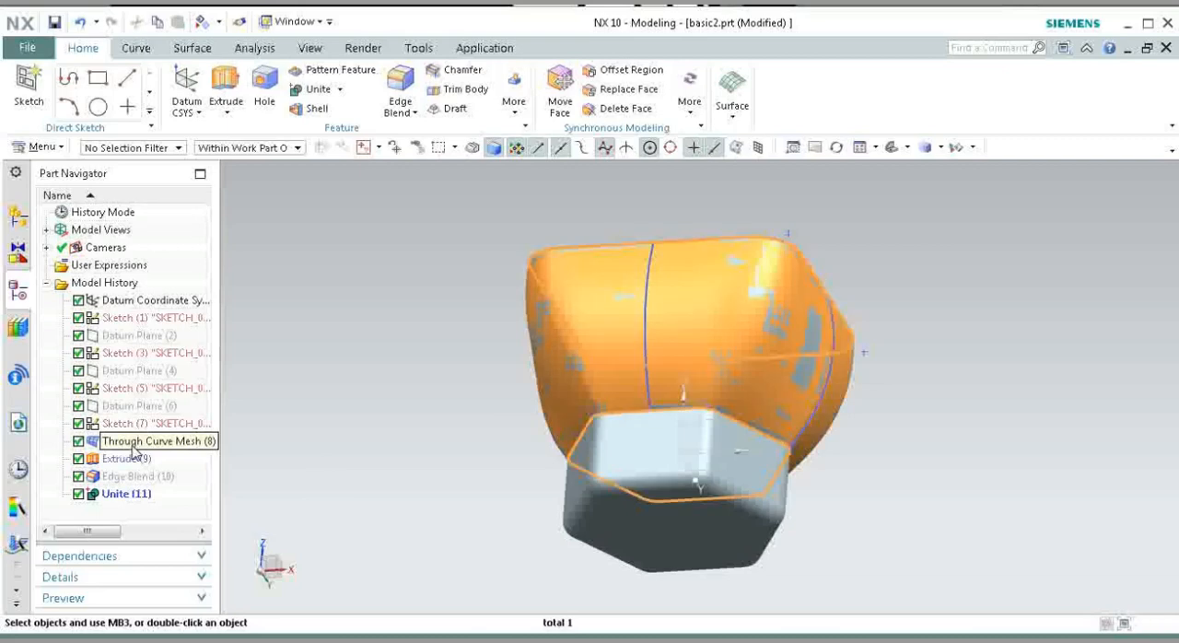
right_click(133, 452)
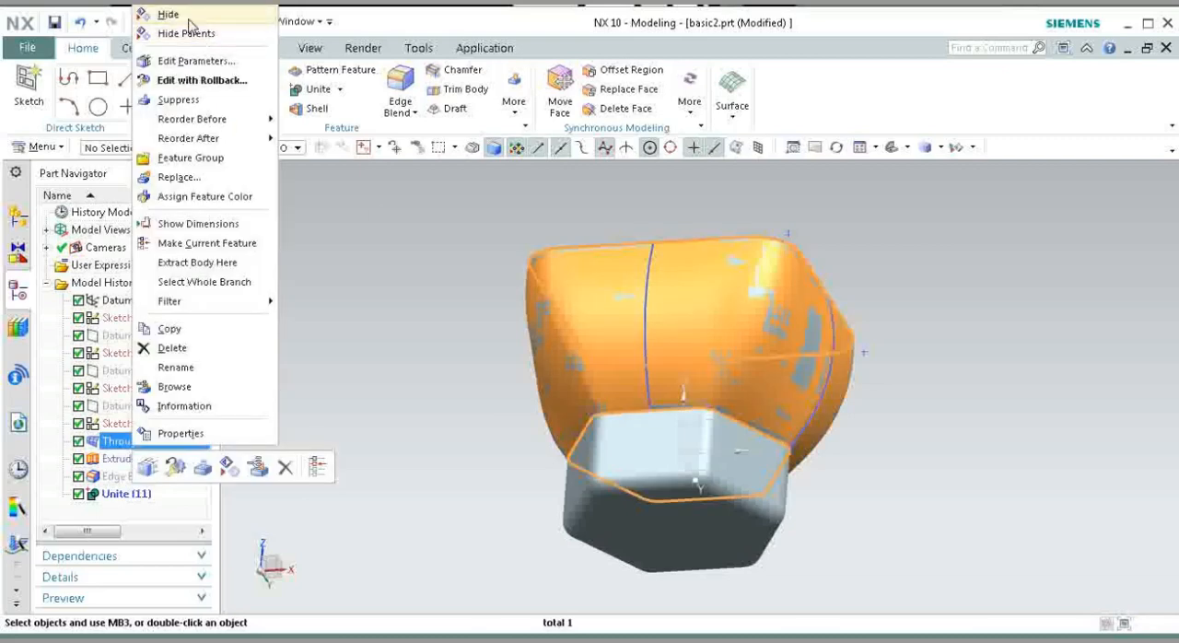
click(189, 19)
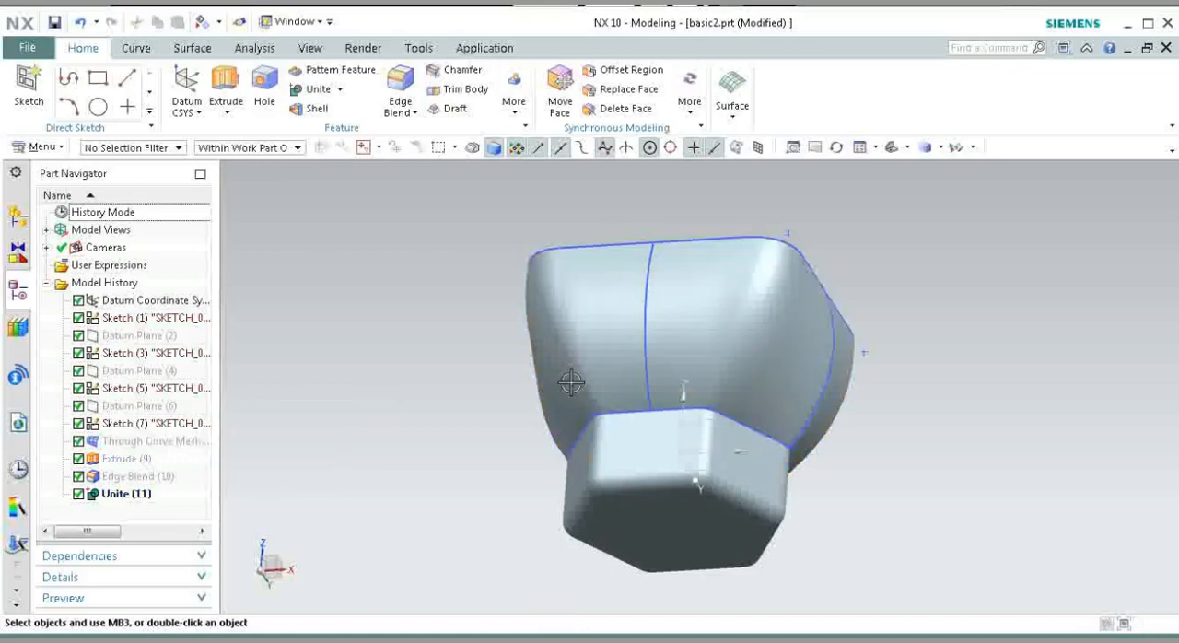
click(606, 334)
click(459, 375)
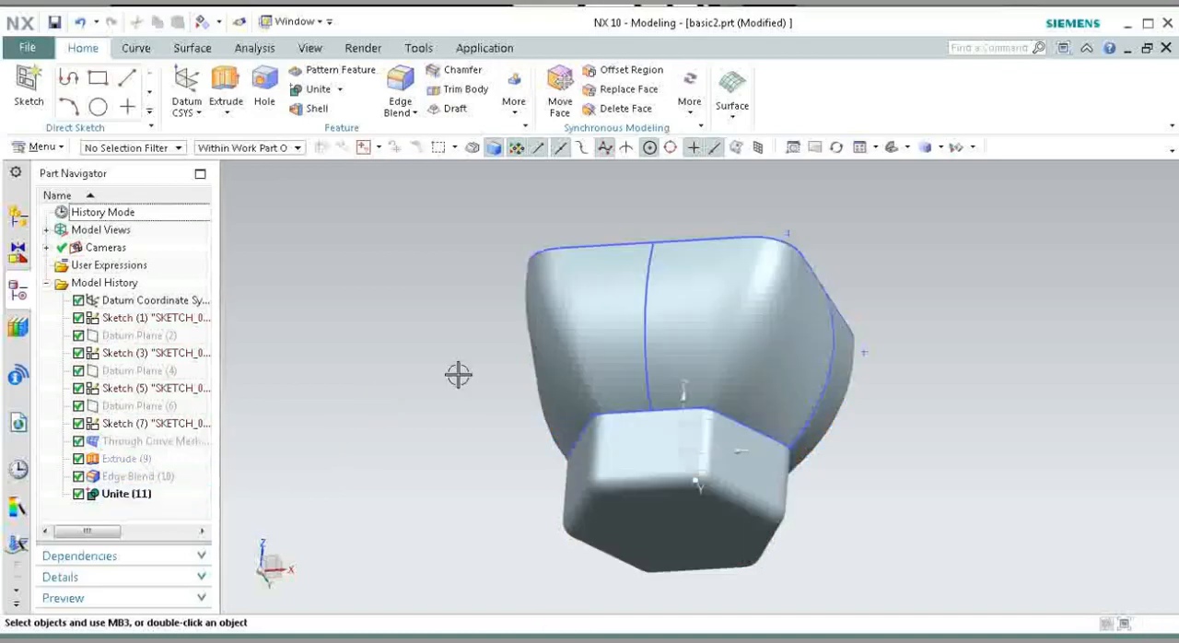
Step: Shell the united body with a 12 mm wall thickness, removing its top rounded rectangular face
middle_drag(429, 320, 421, 359)
drag(422, 359, 413, 384)
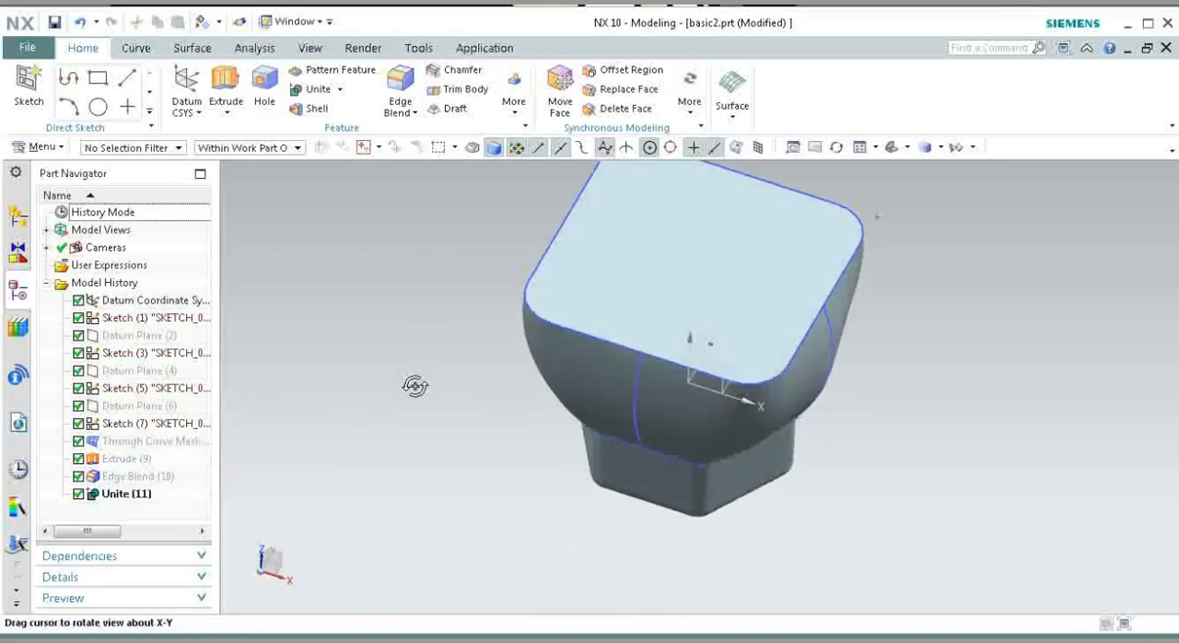
scroll(414, 384, down, 3)
click(316, 109)
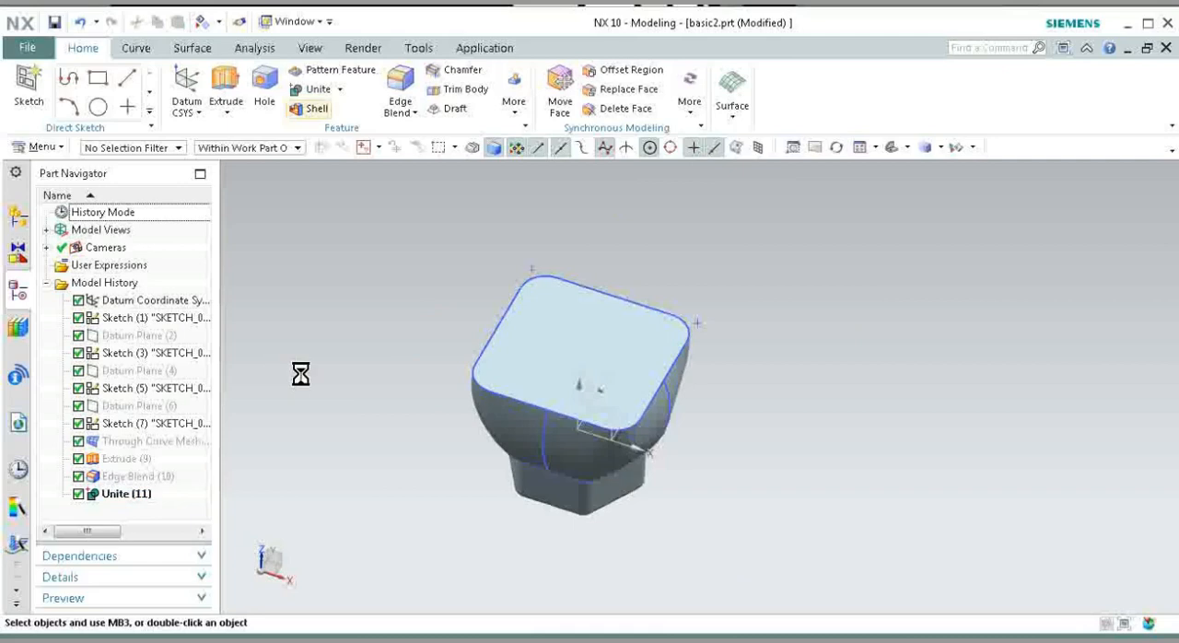
click(580, 355)
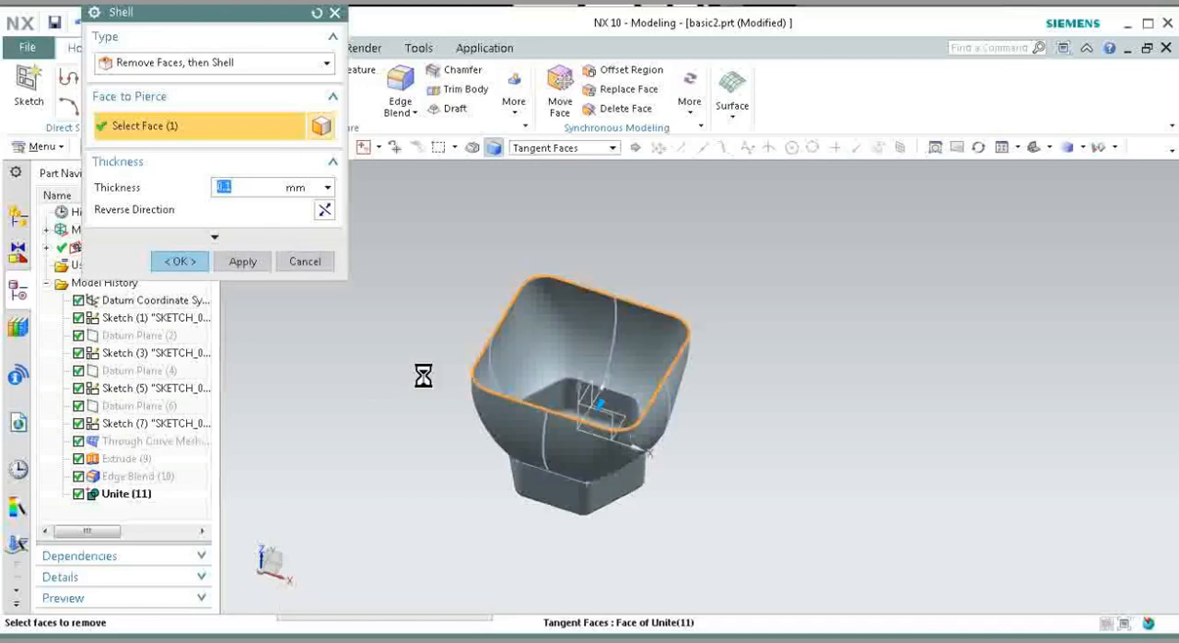
text(4)
key(Return)
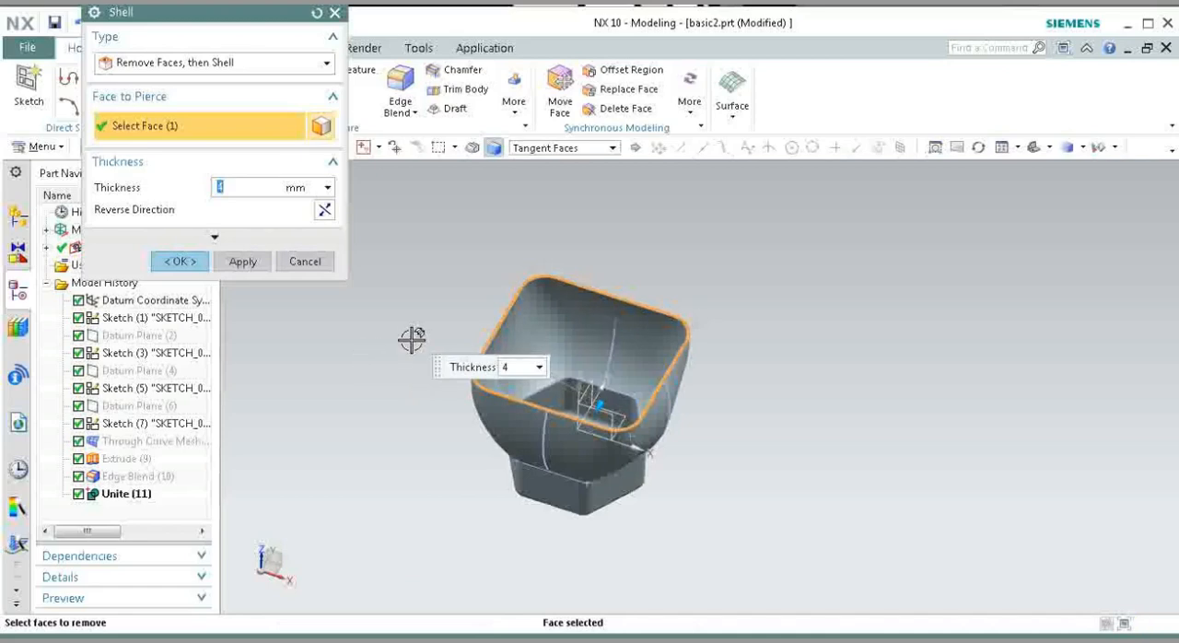
scroll(501, 358, up, 5)
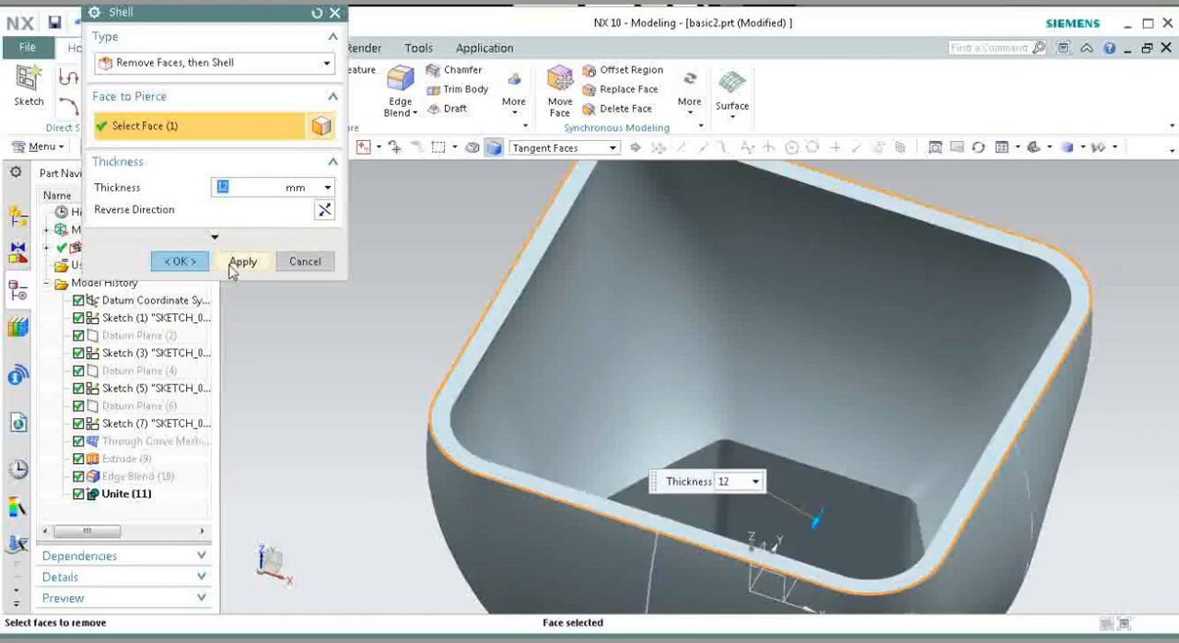
click(179, 261)
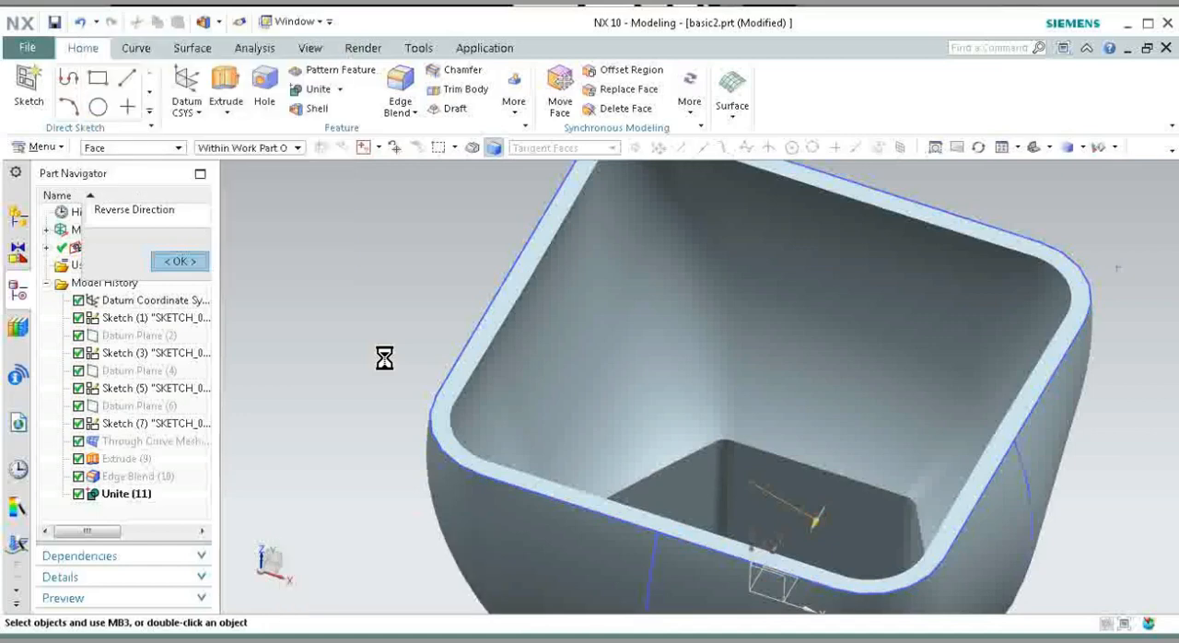
Step: Apply a 3 mm radius Edge Blend to the inner hexagonal edge where the bowl meets the base, using the Connected Curves rule
scroll(385, 358, down, 1)
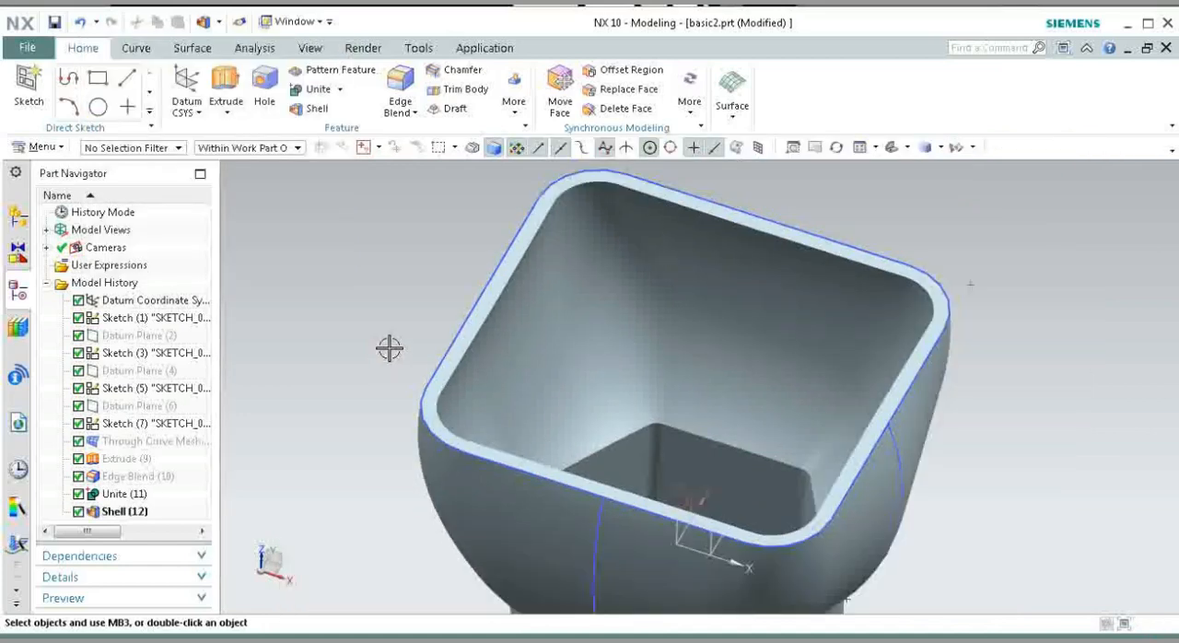
key(b)
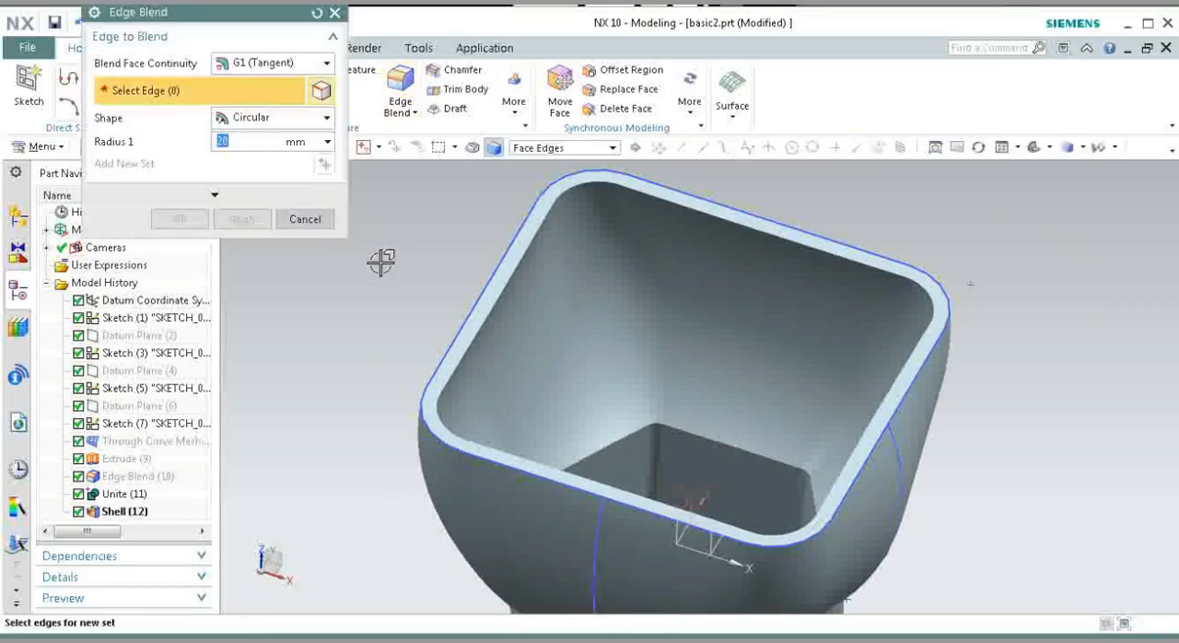
text(3)
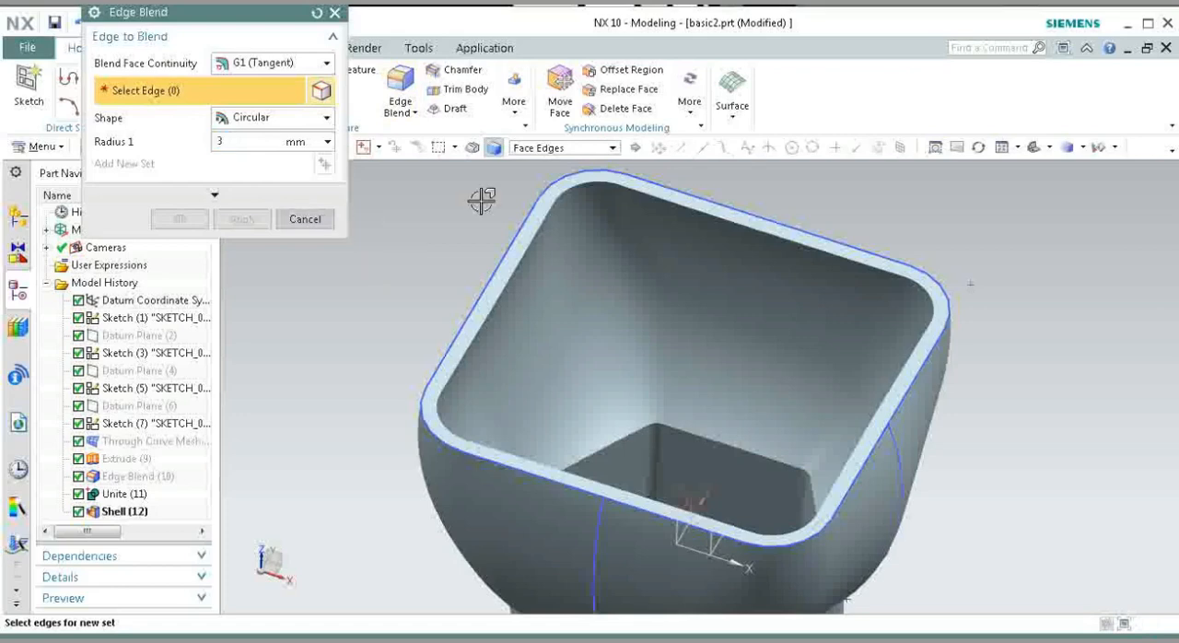
click(564, 149)
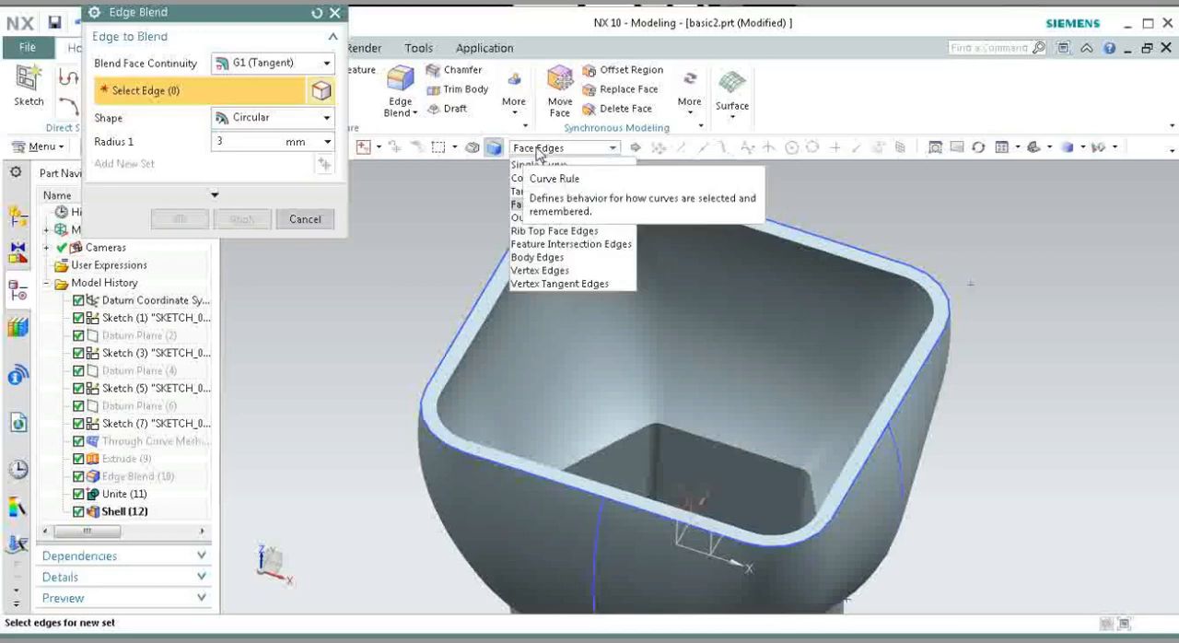
click(543, 179)
click(683, 432)
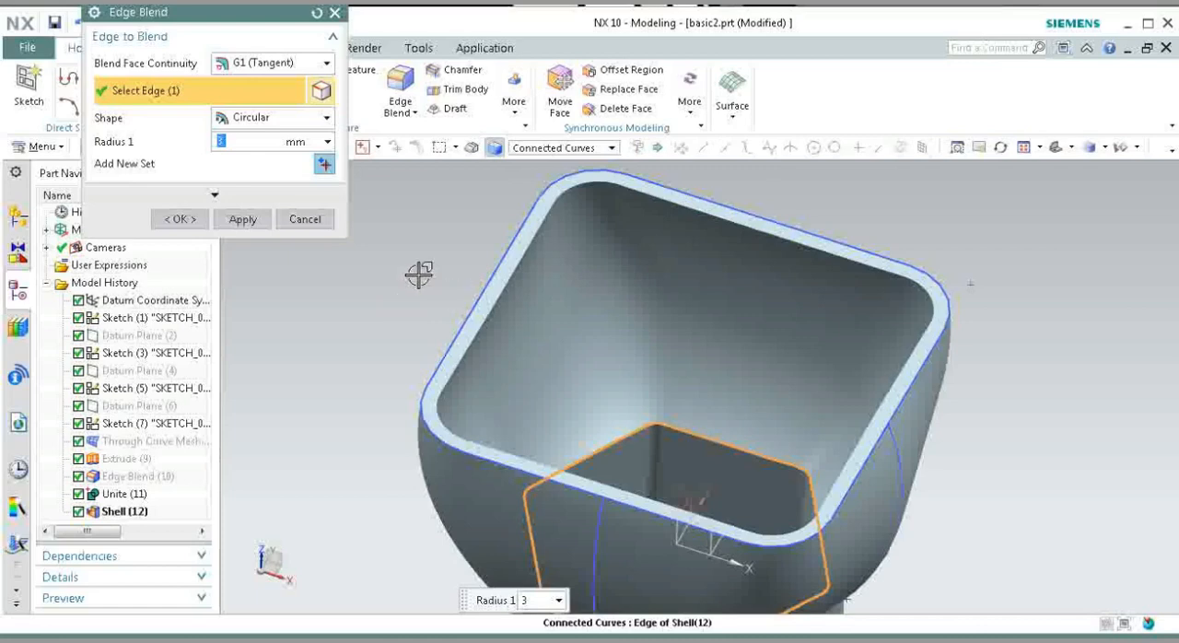
click(242, 220)
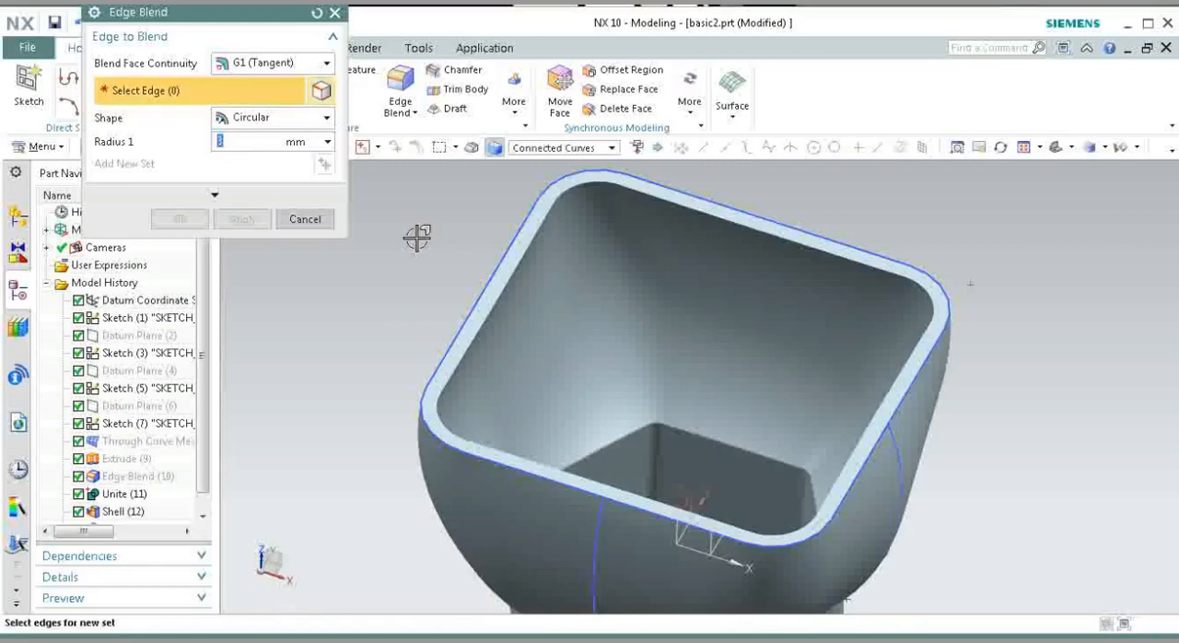
Step: Apply a 3 mm radius Edge Blend to the outer hexagonal edge between the mesh-shaped bowl and the base
middle_drag(417, 236, 403, 274)
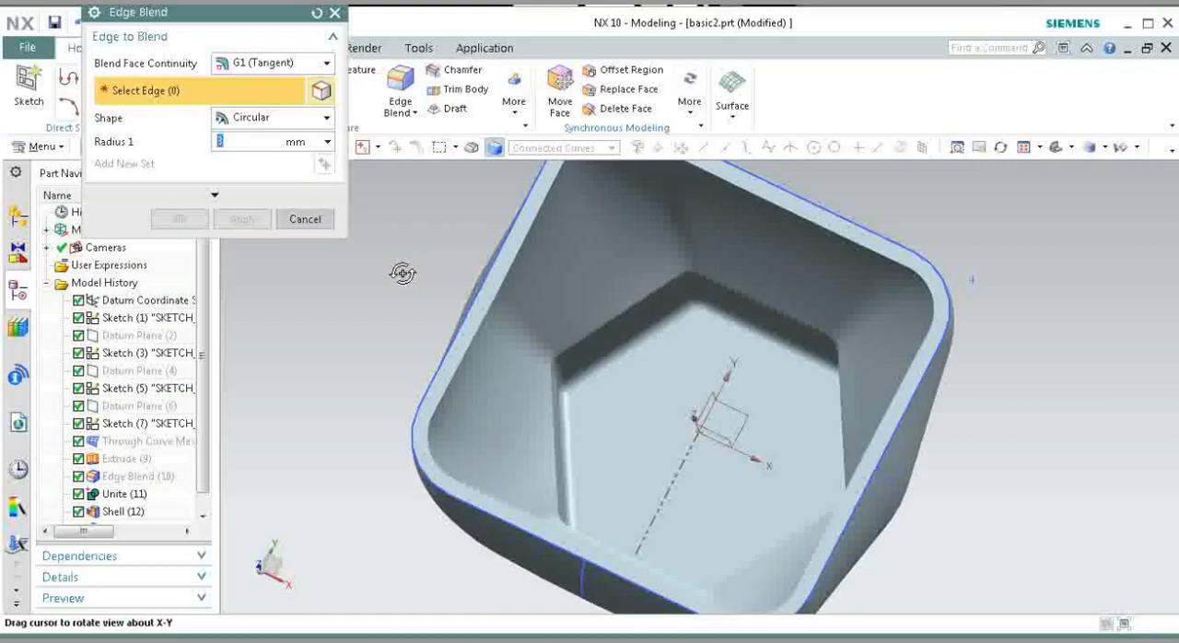
scroll(716, 310, up, 5)
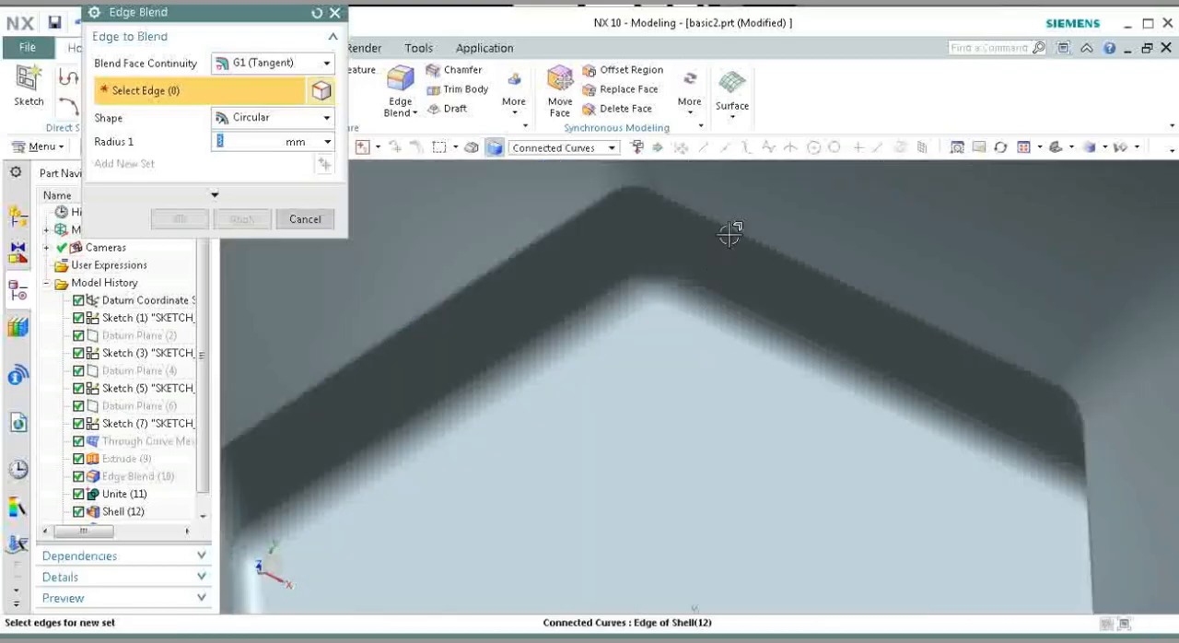
scroll(700, 208, up, 4)
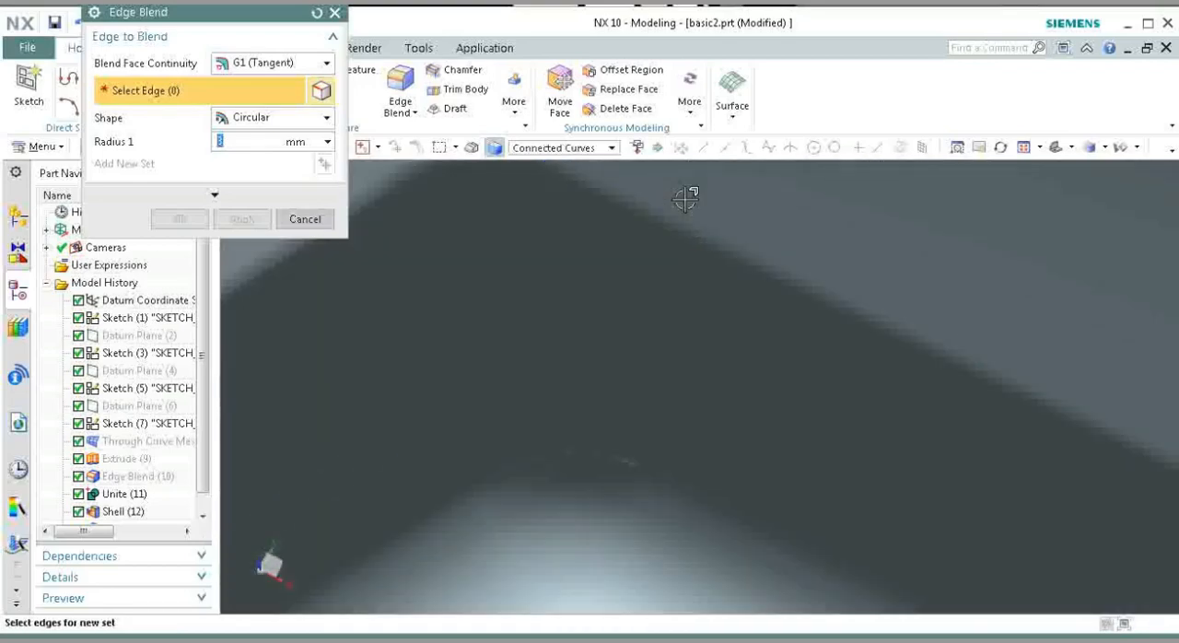
scroll(685, 198, down, 8)
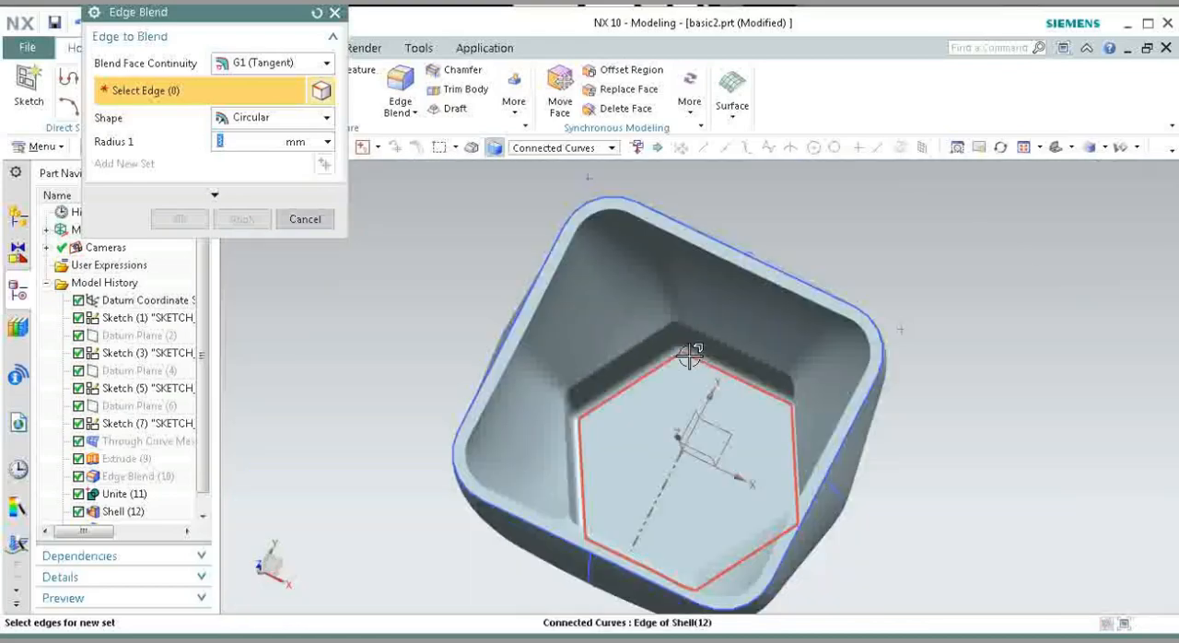
middle_drag(690, 364, 665, 357)
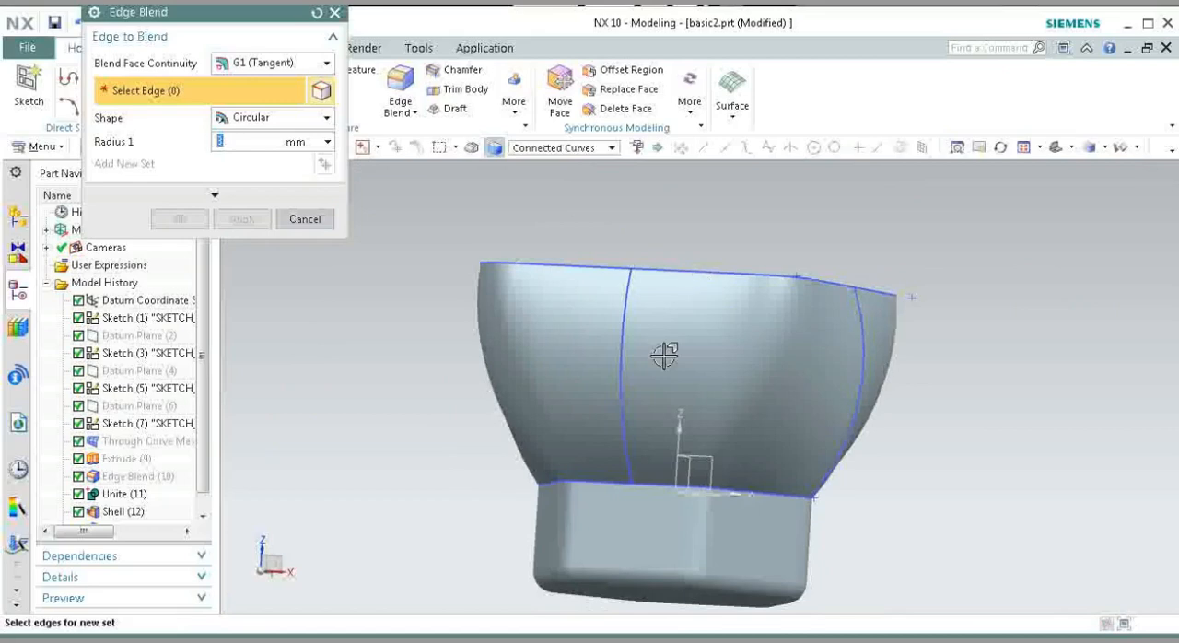
click(598, 482)
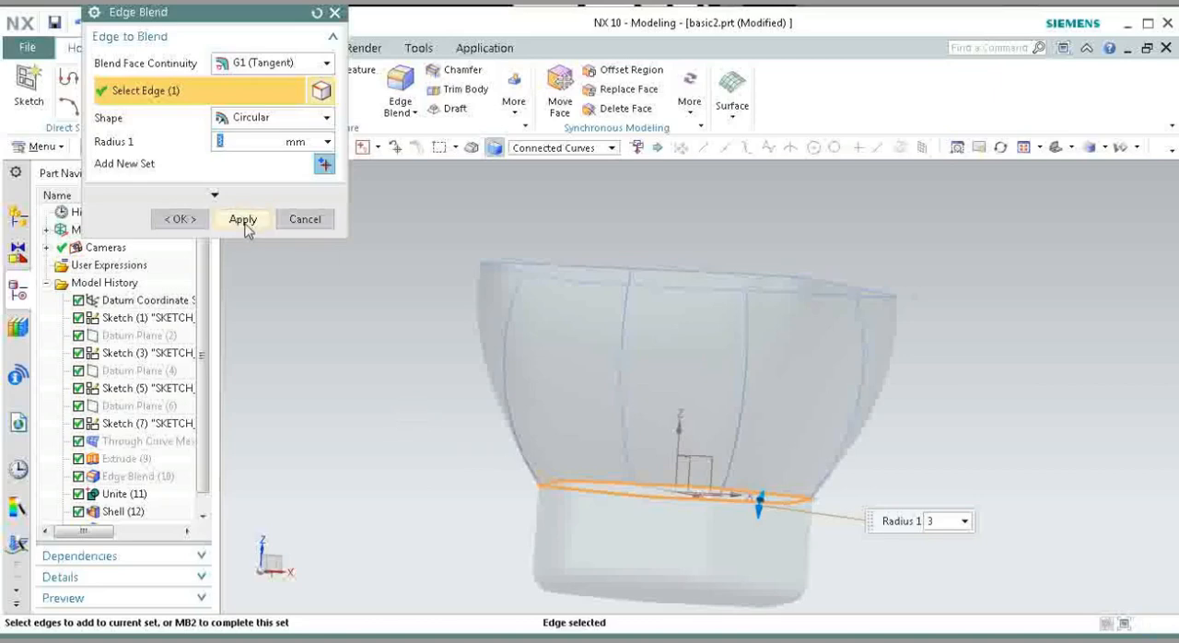
click(243, 221)
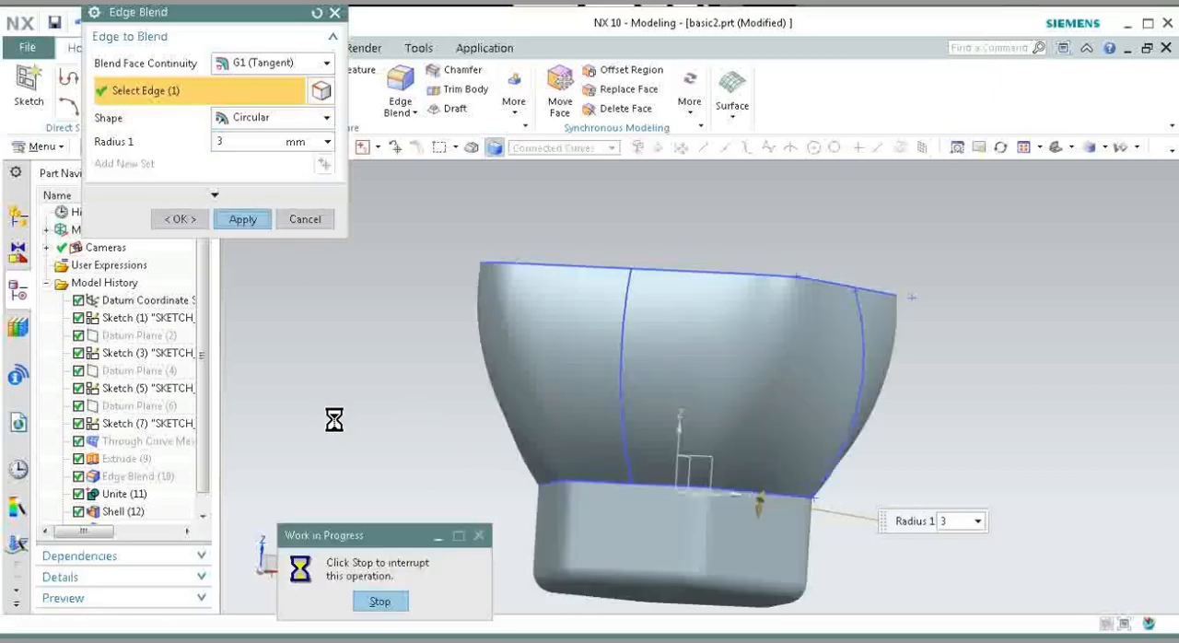
Step: Apply a 5 mm radius Edge Blend to both the inner and outer edges of the shell's top rim
scroll(603, 489, down, 10)
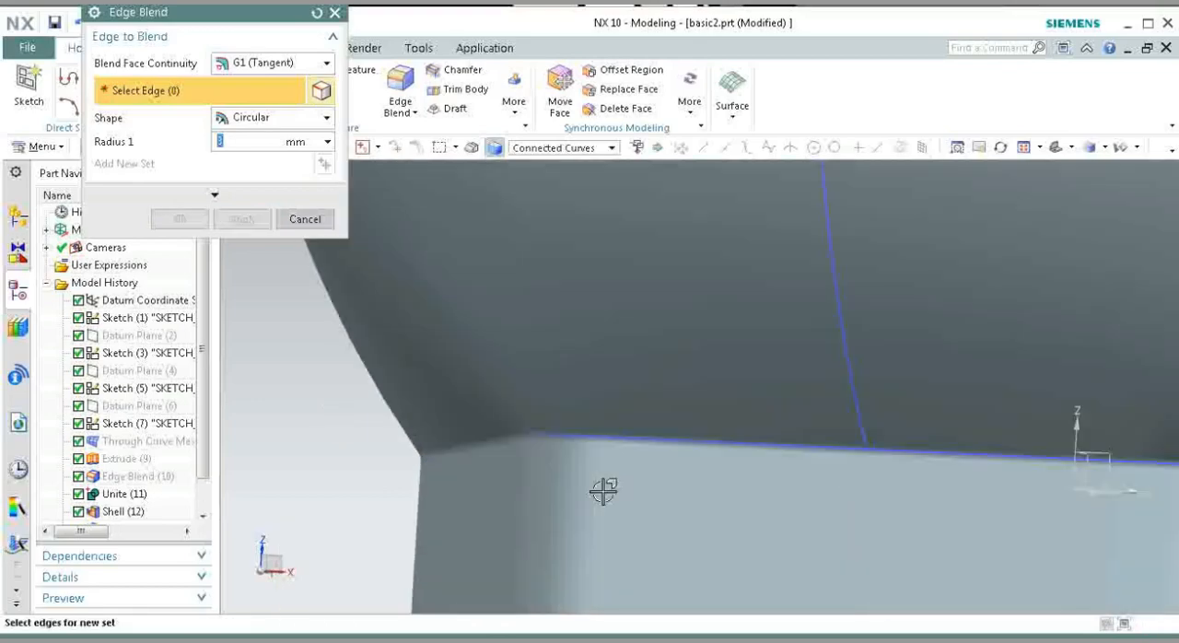
scroll(608, 465, up, 6)
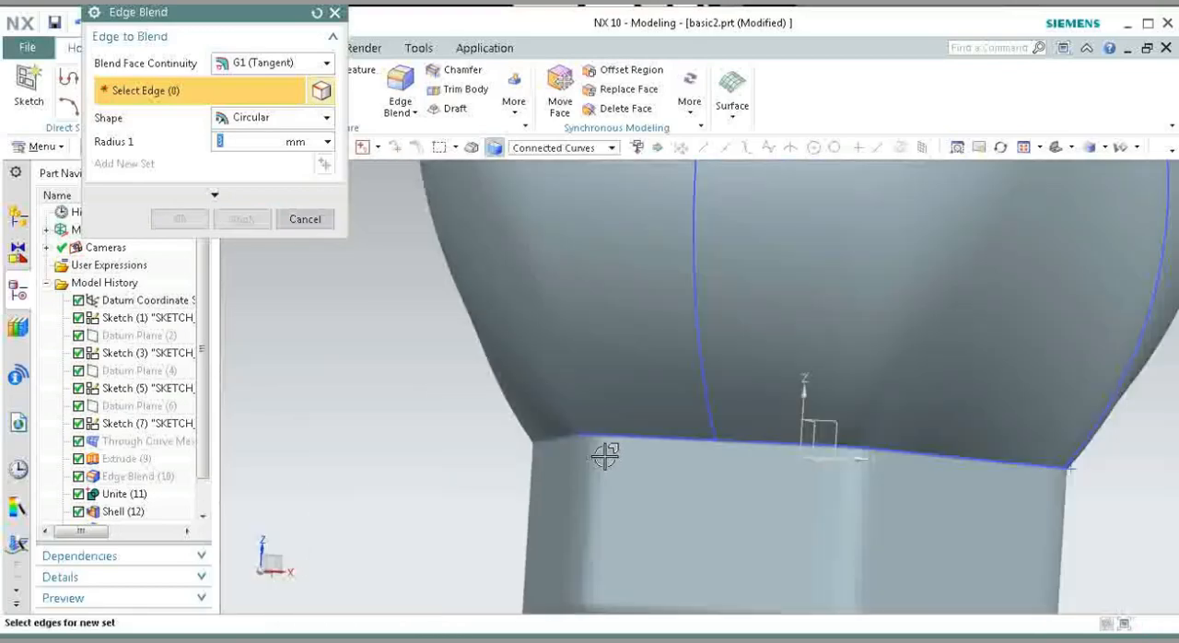
scroll(604, 455, up, 2)
middle_drag(401, 422, 392, 471)
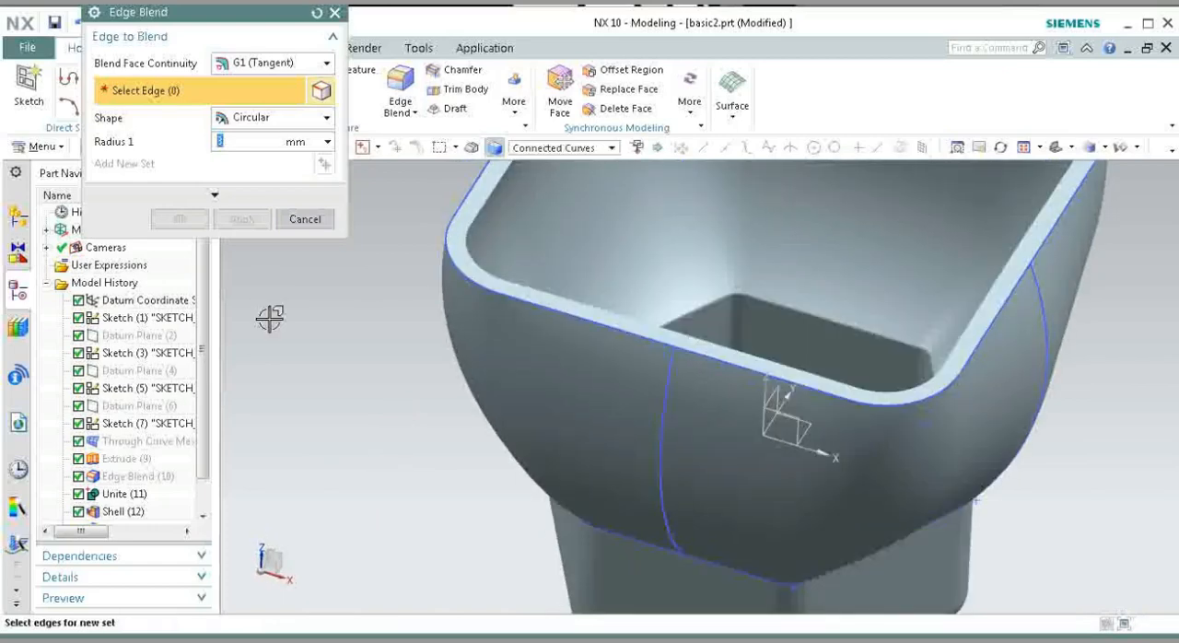
key(Return)
click(497, 195)
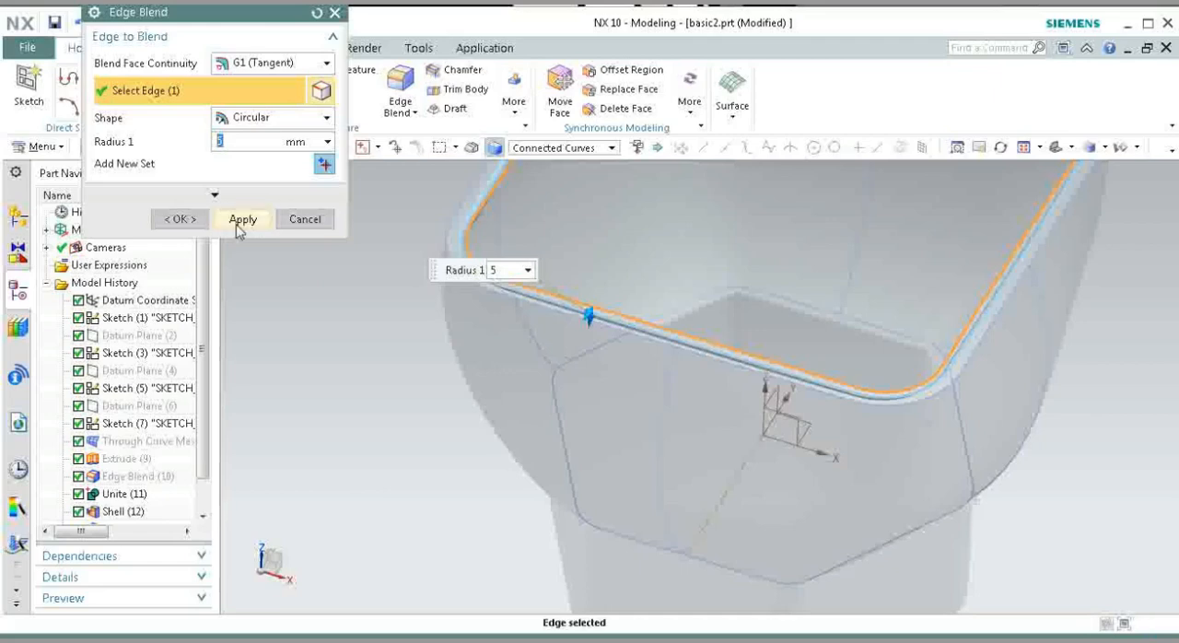
click(380, 305)
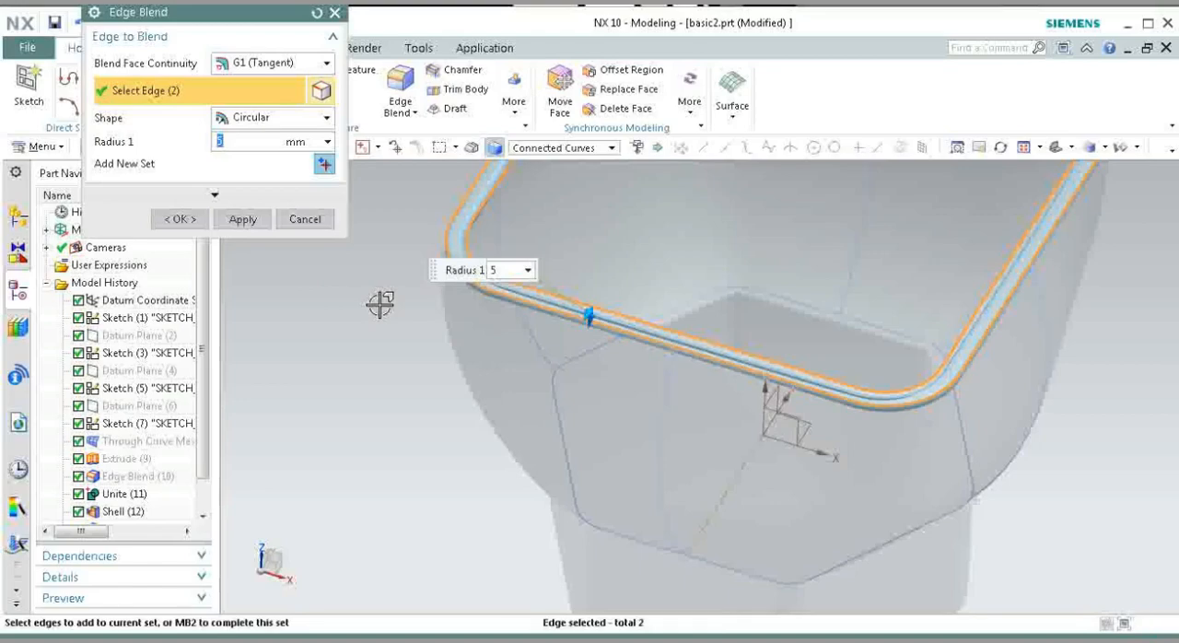
click(241, 219)
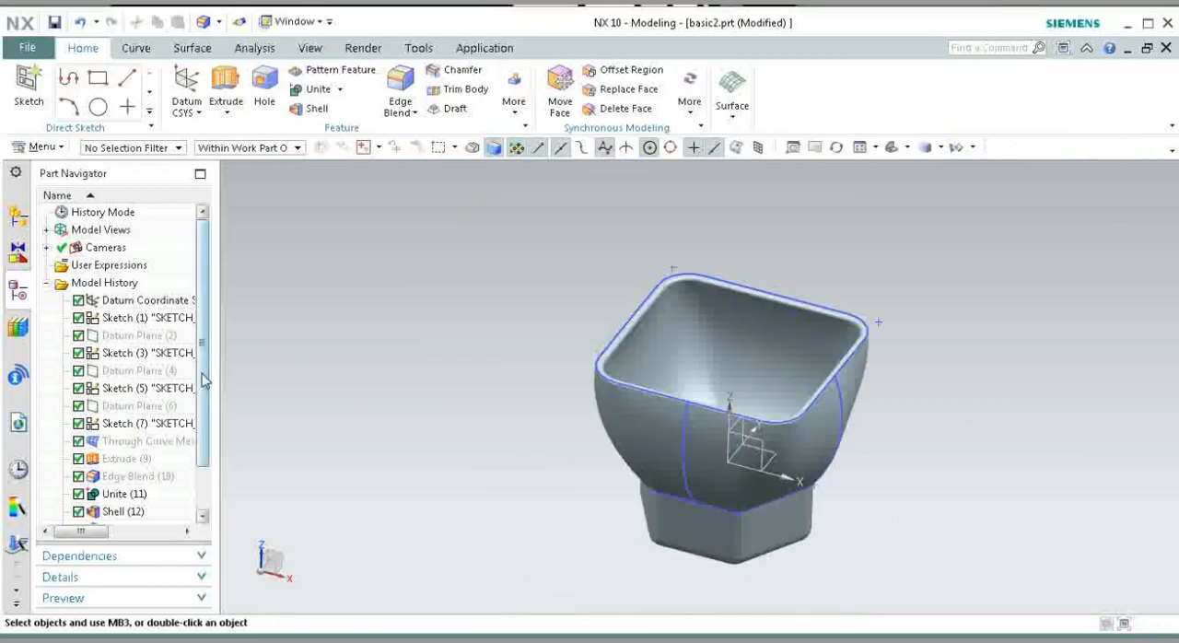
Step: Hide the hexagon sketch (1), the top rounded rectangle sketch (3) and the side curve sketch (7)
click(147, 323)
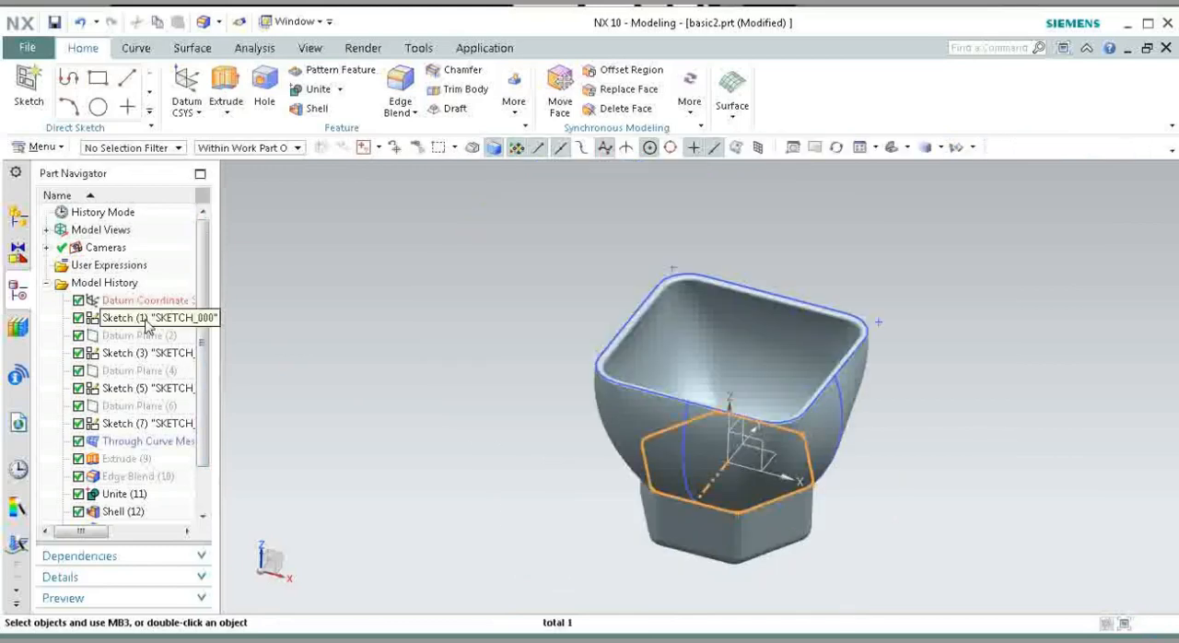
right_click(147, 322)
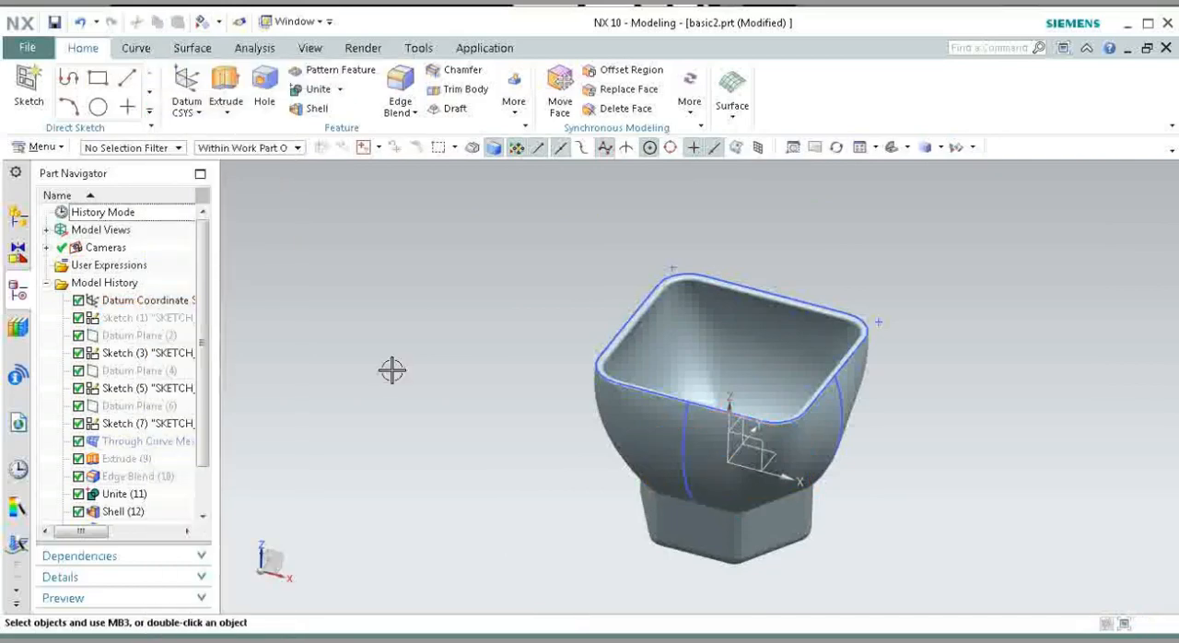
right_click(617, 320)
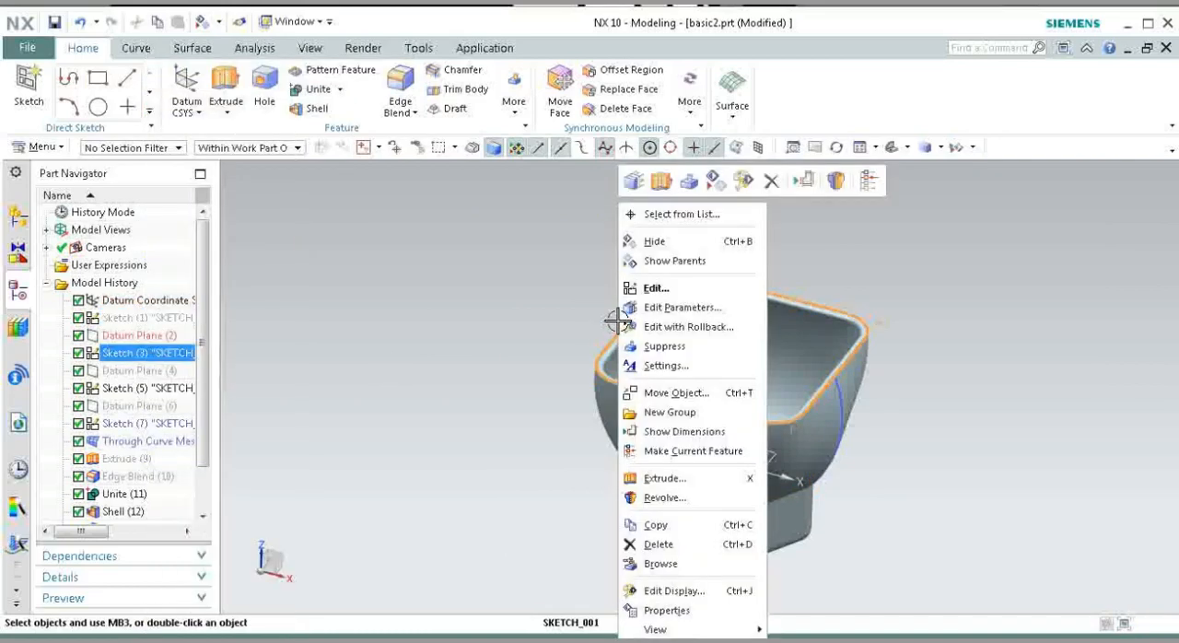
click(651, 242)
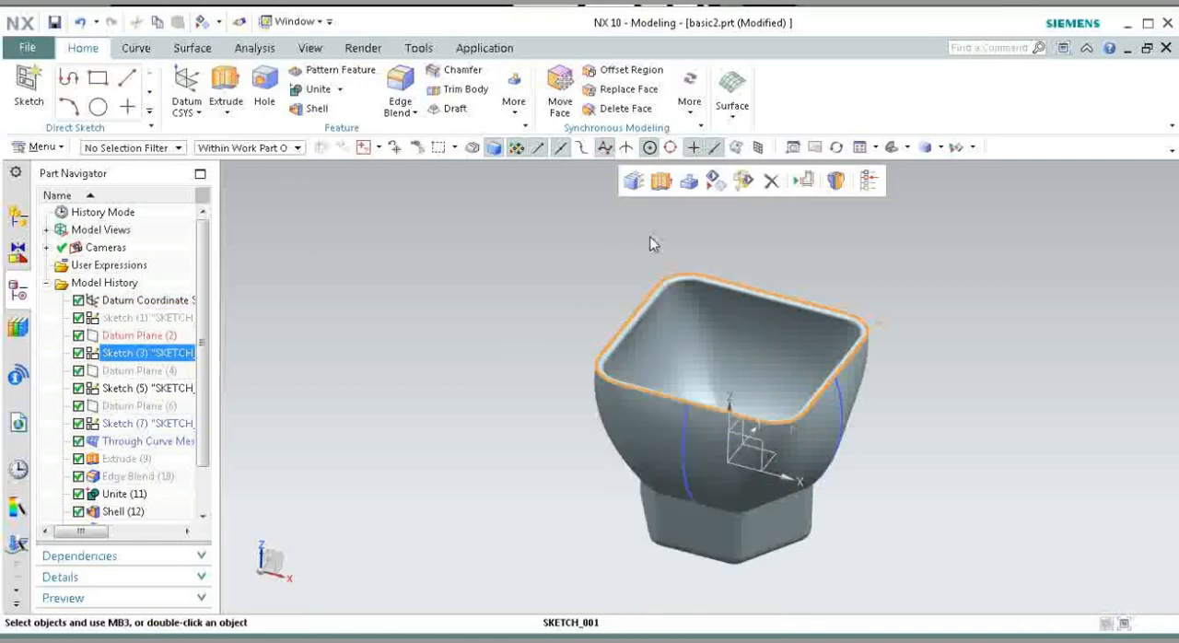
right_click(678, 447)
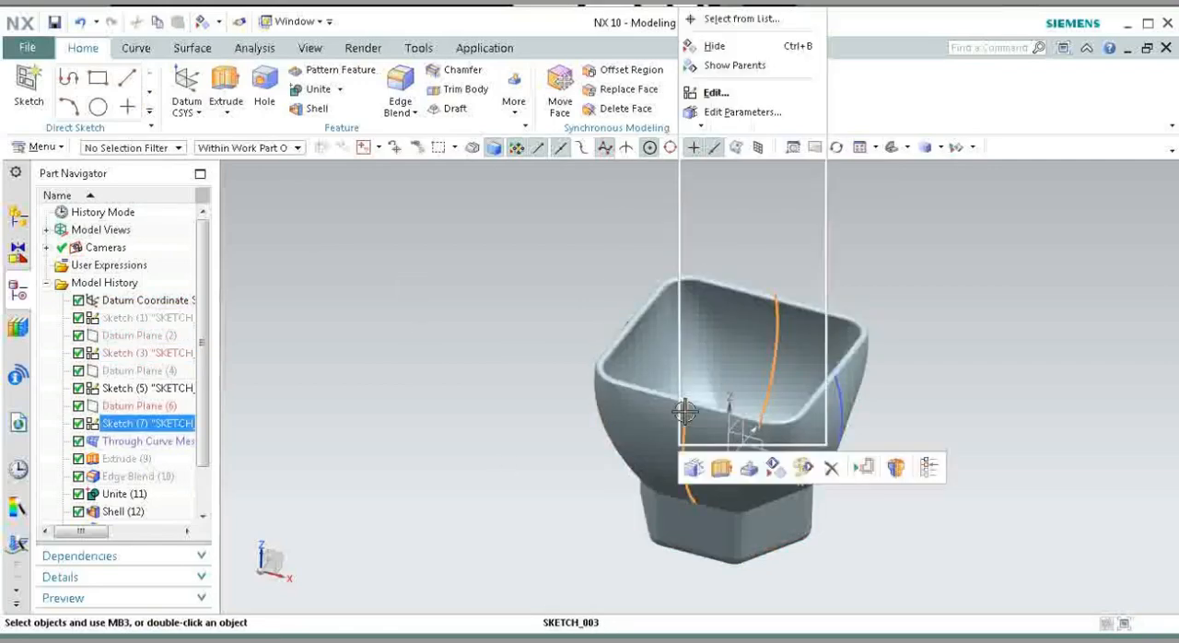
click(719, 52)
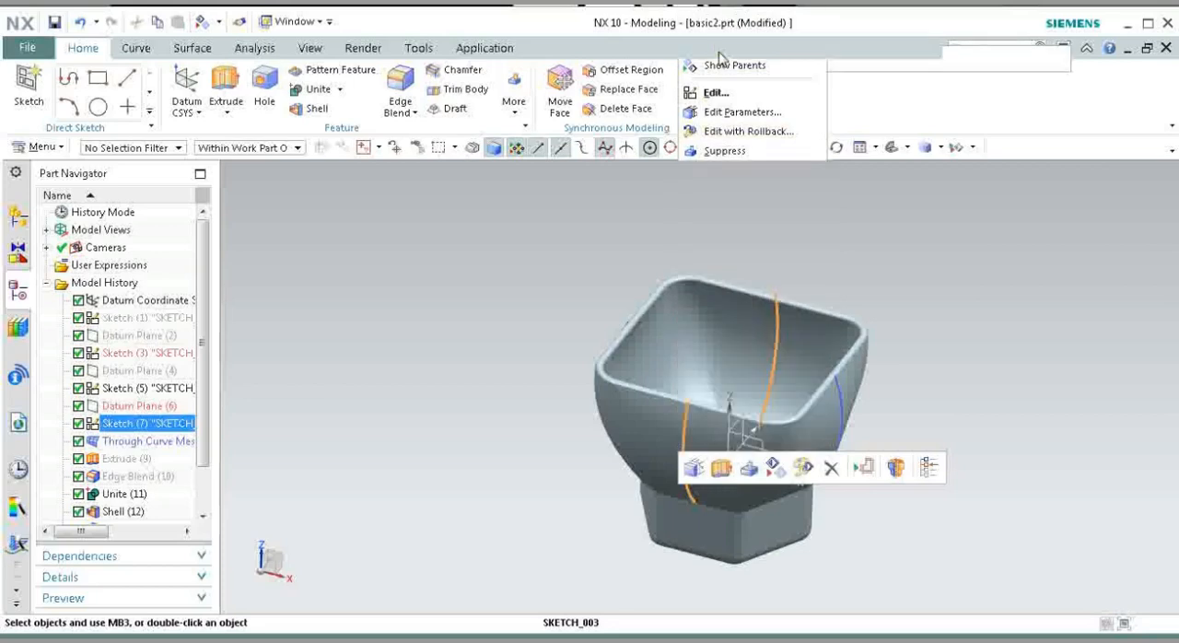
Step: Hide the remaining side curve sketch (5) and the datum coordinate system so only the solid bowl is shown
right_click(836, 413)
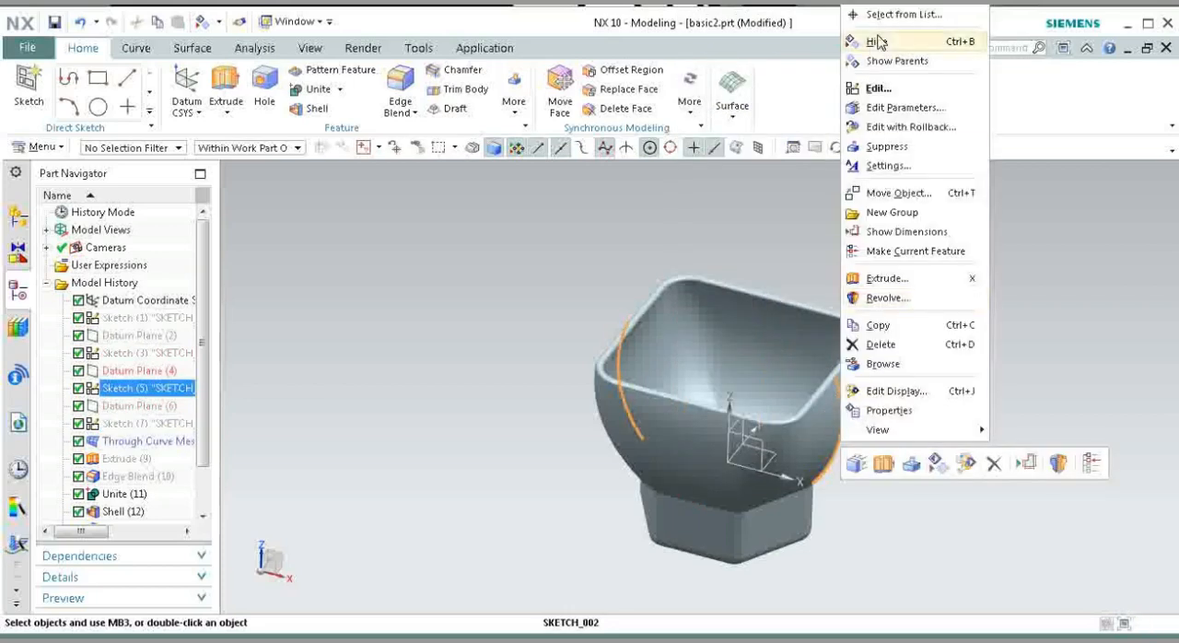
click(877, 41)
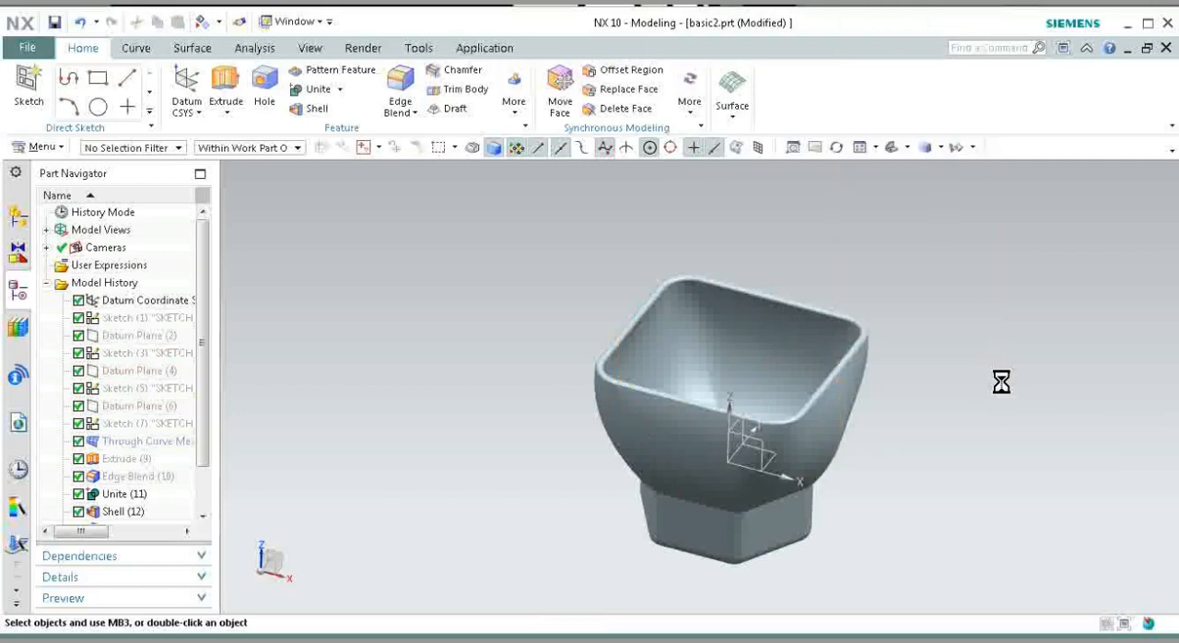
right_click(772, 456)
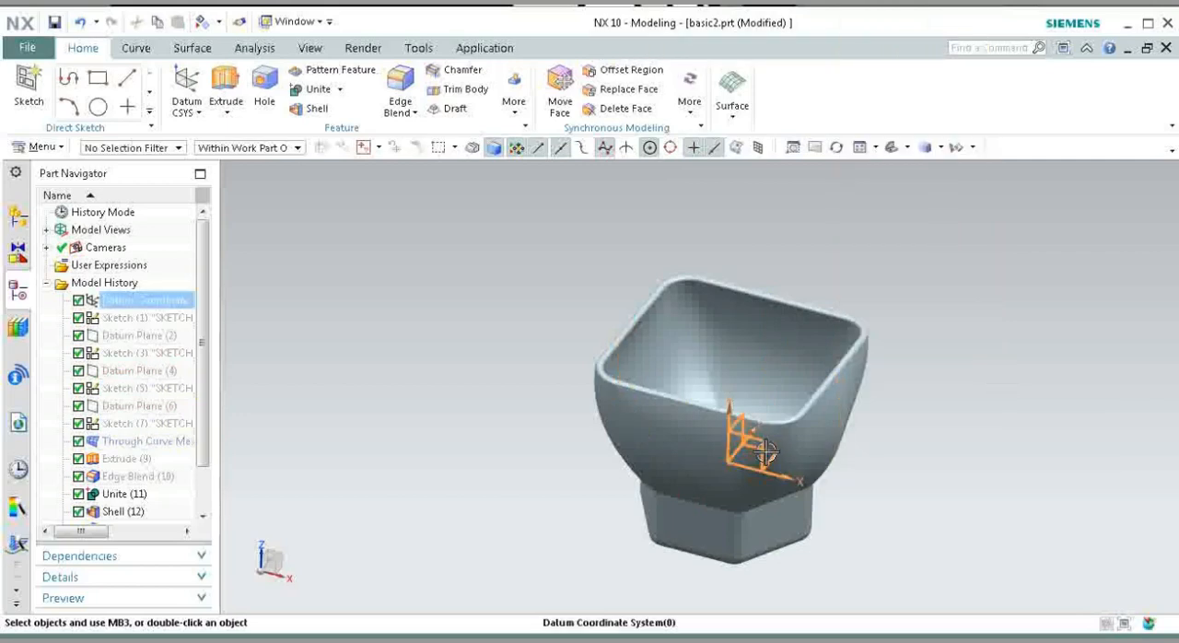
click(800, 176)
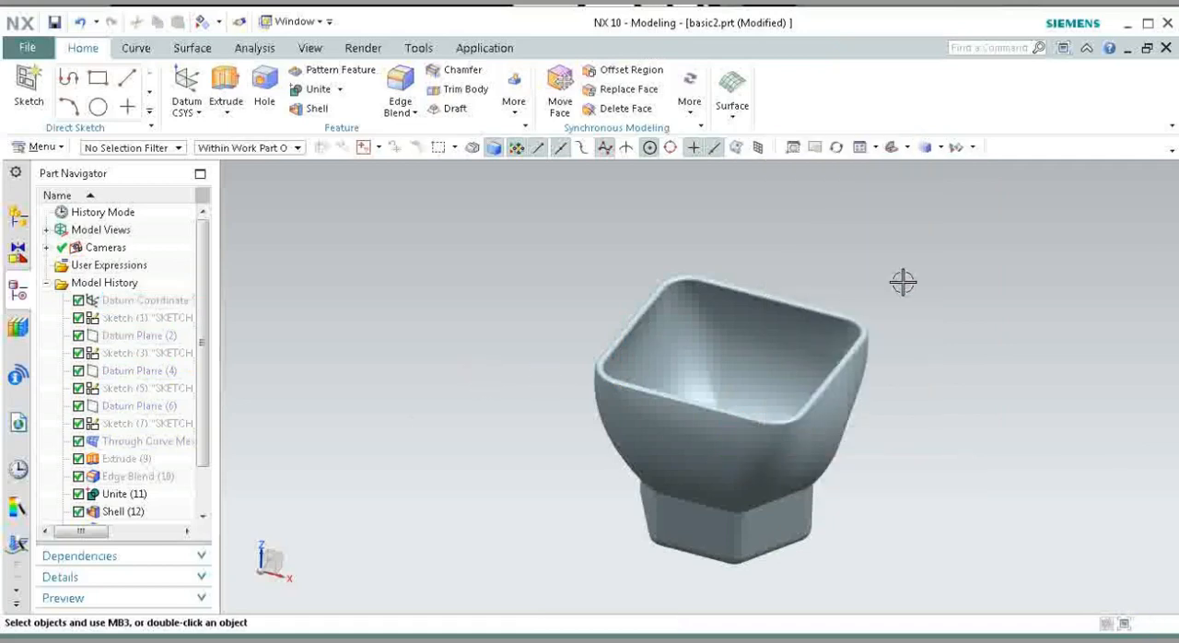
Step: Show the finished bowl in full-screen display
scroll(913, 486, up, 2)
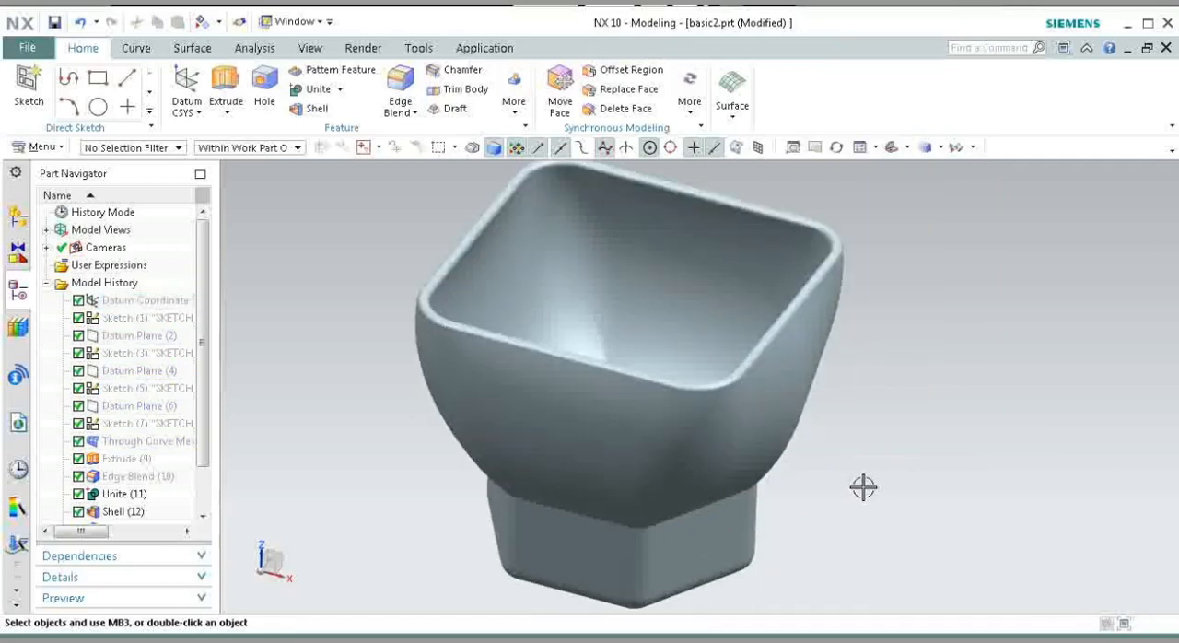
scroll(870, 494, down, 1)
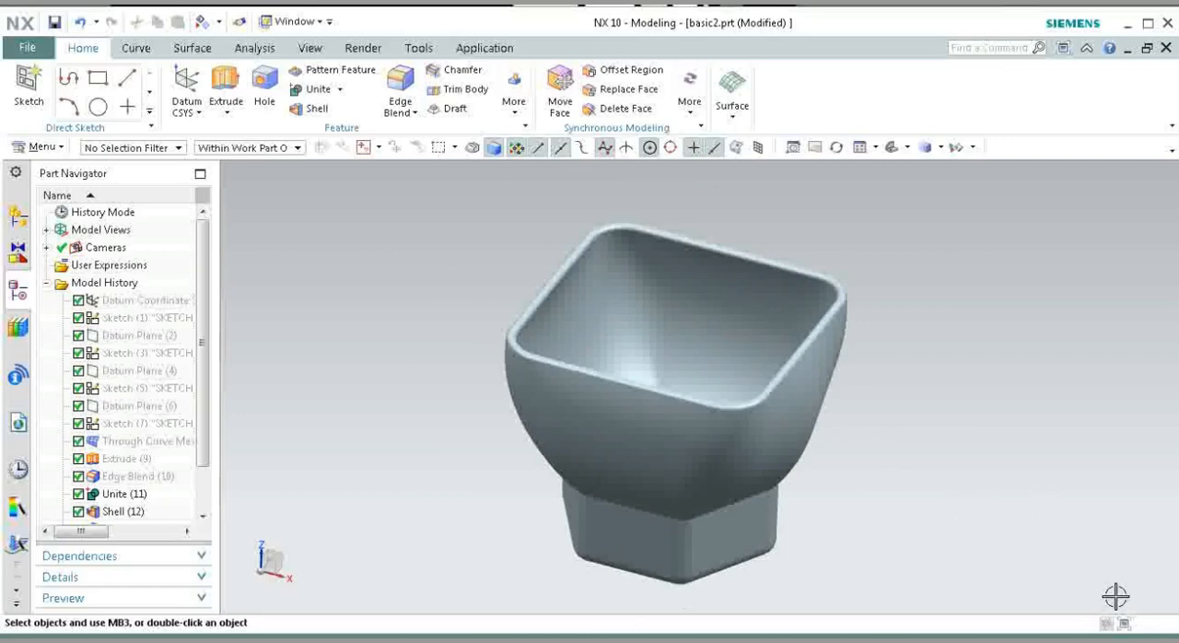
click(1126, 626)
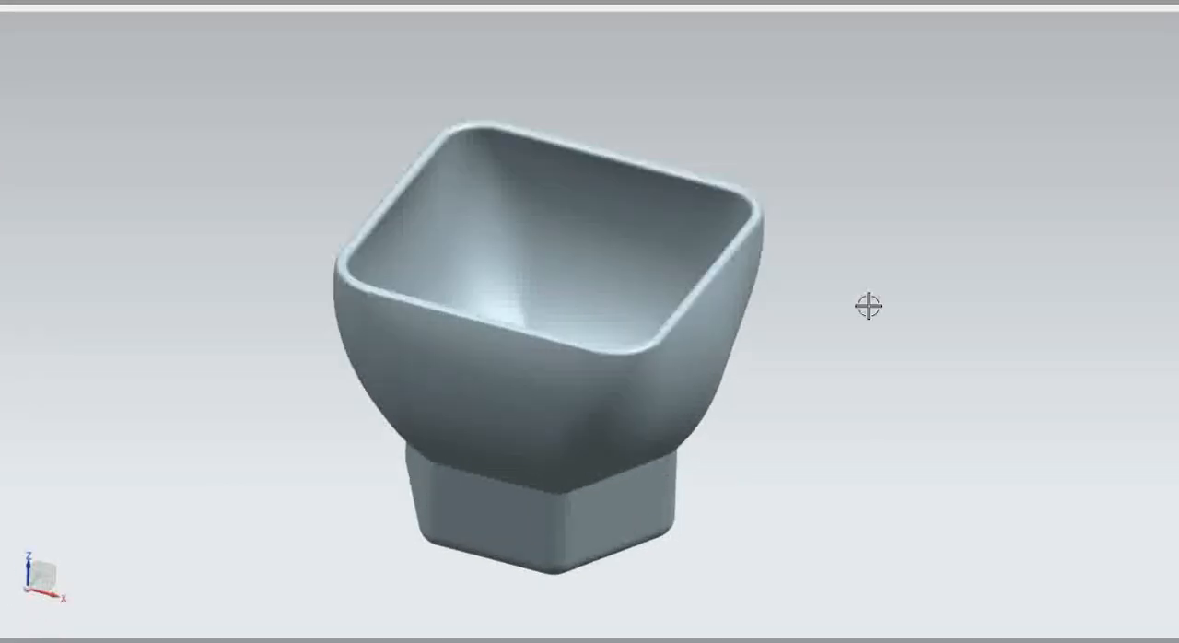
Step: Rotate the view about the X axis to examine the bowl's hollow interior and its hexagonal base
right_click(885, 266)
click(880, 259)
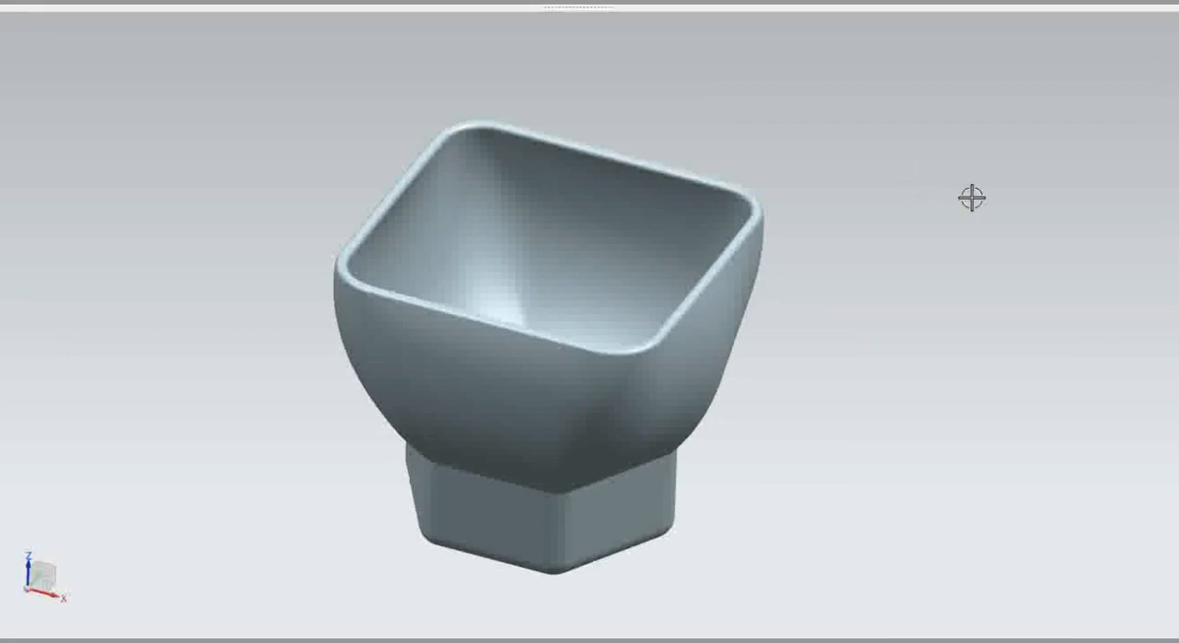
right_click(902, 204)
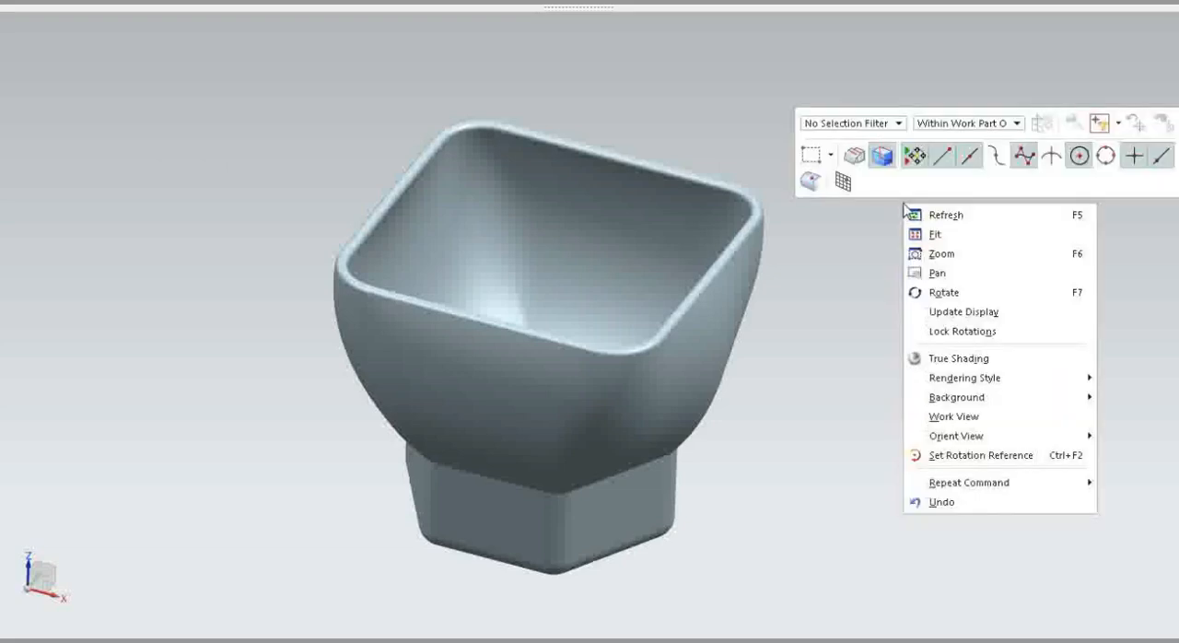
click(916, 293)
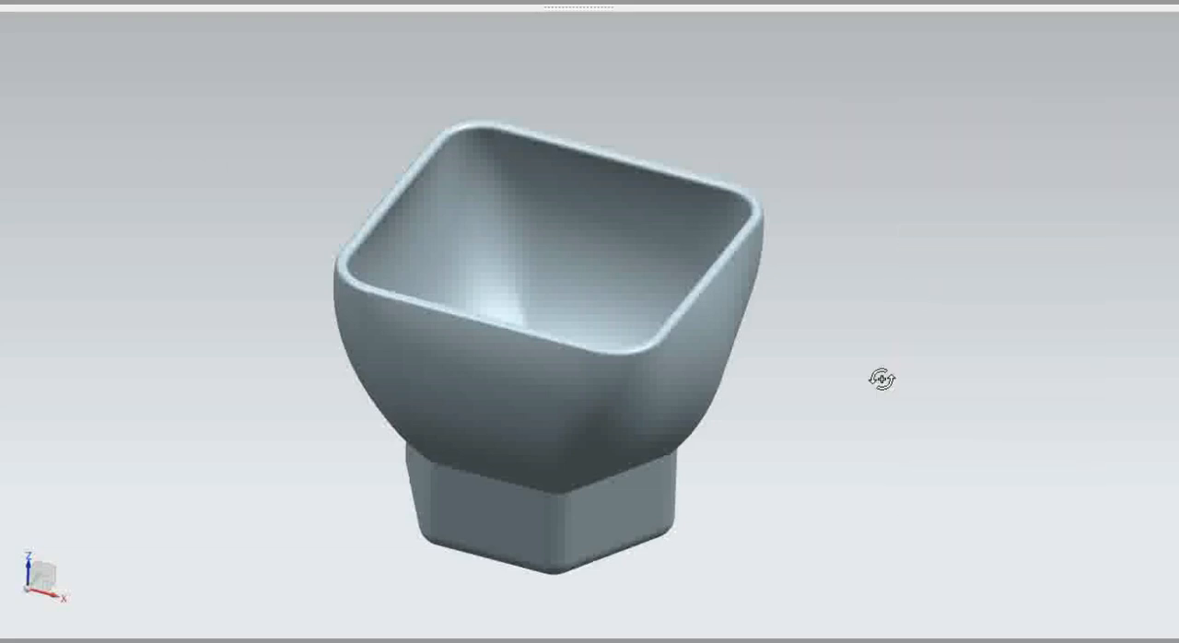
click(39, 578)
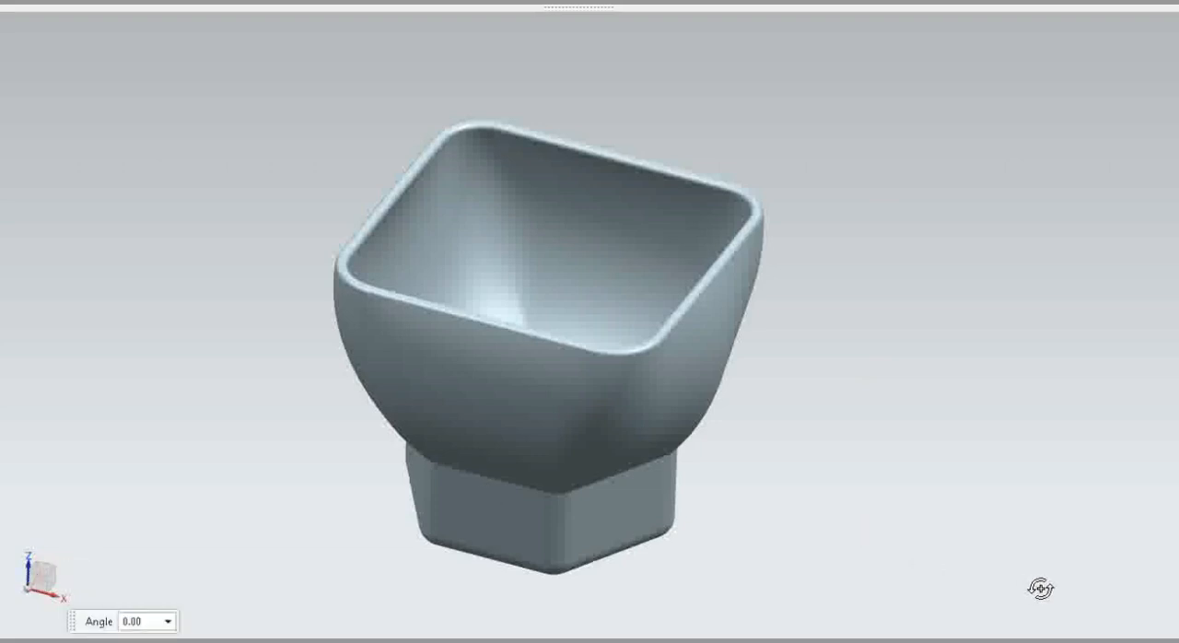
drag(1041, 588, 74, 169)
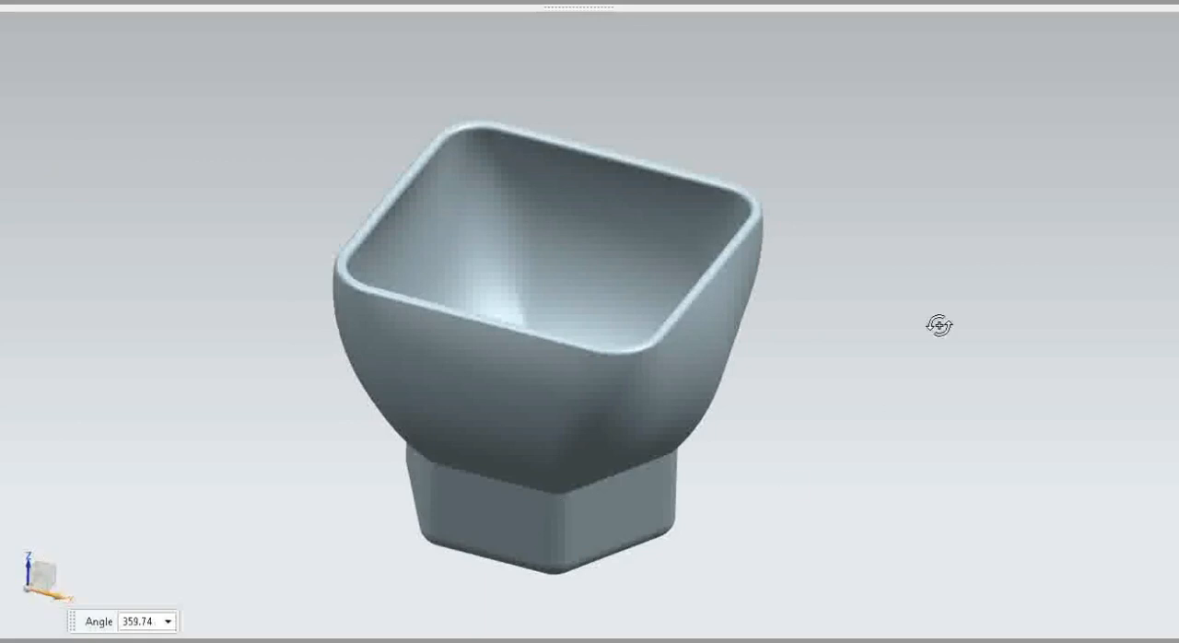
drag(1056, 174, 908, 626)
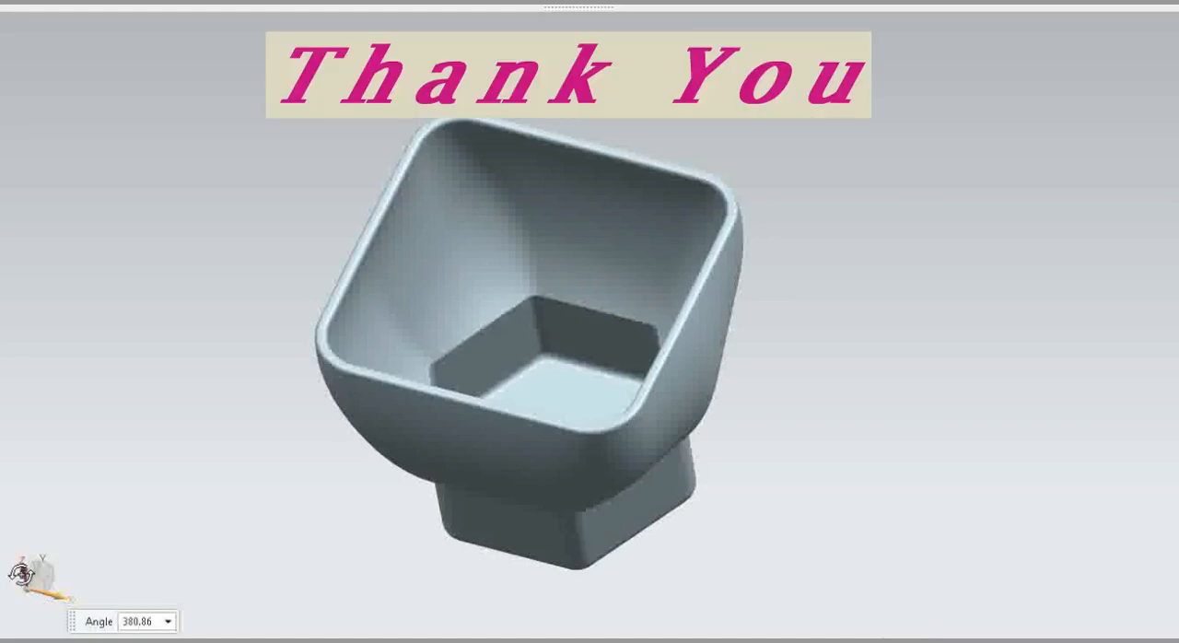